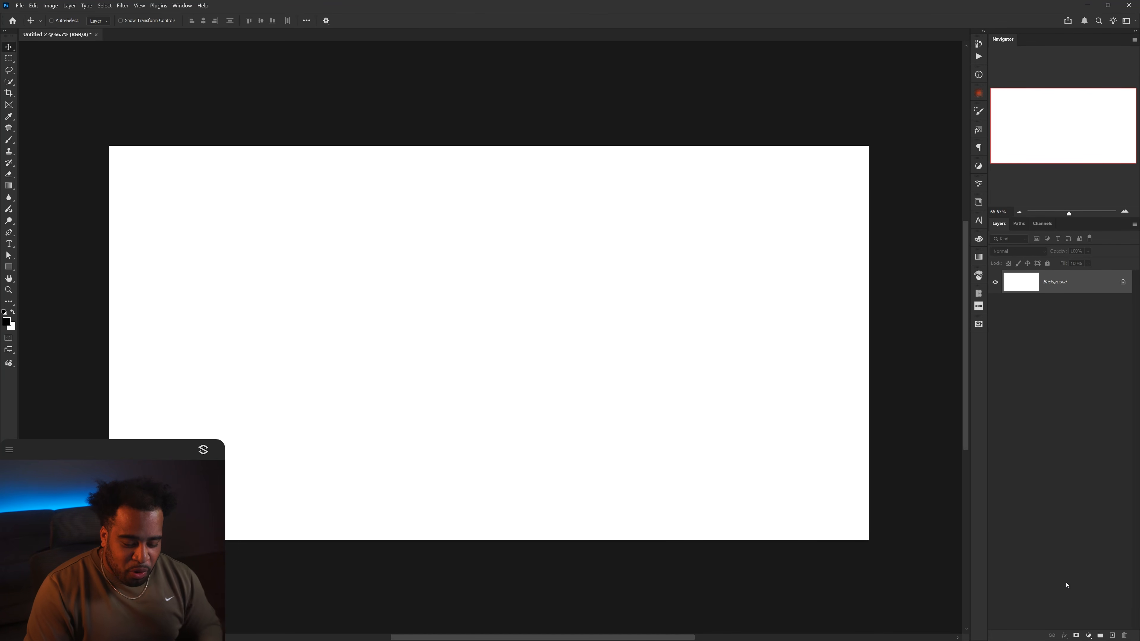
Step: Convert a new layer filled with white above the Background into a smart object
left_click(1113, 636)
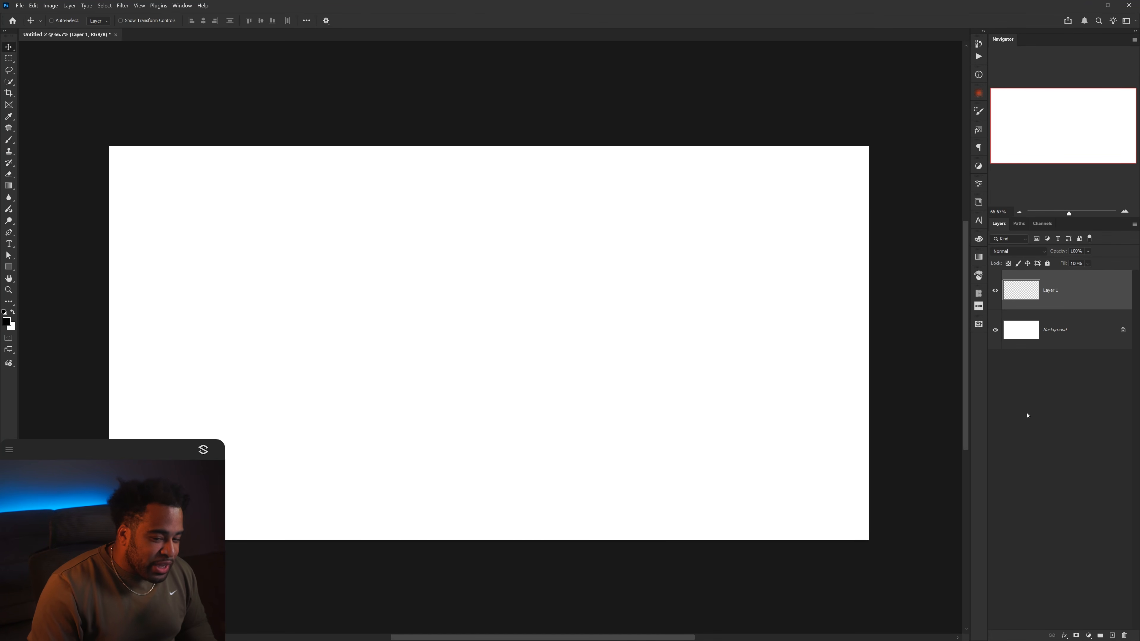
key("ctrl+BackSpace")
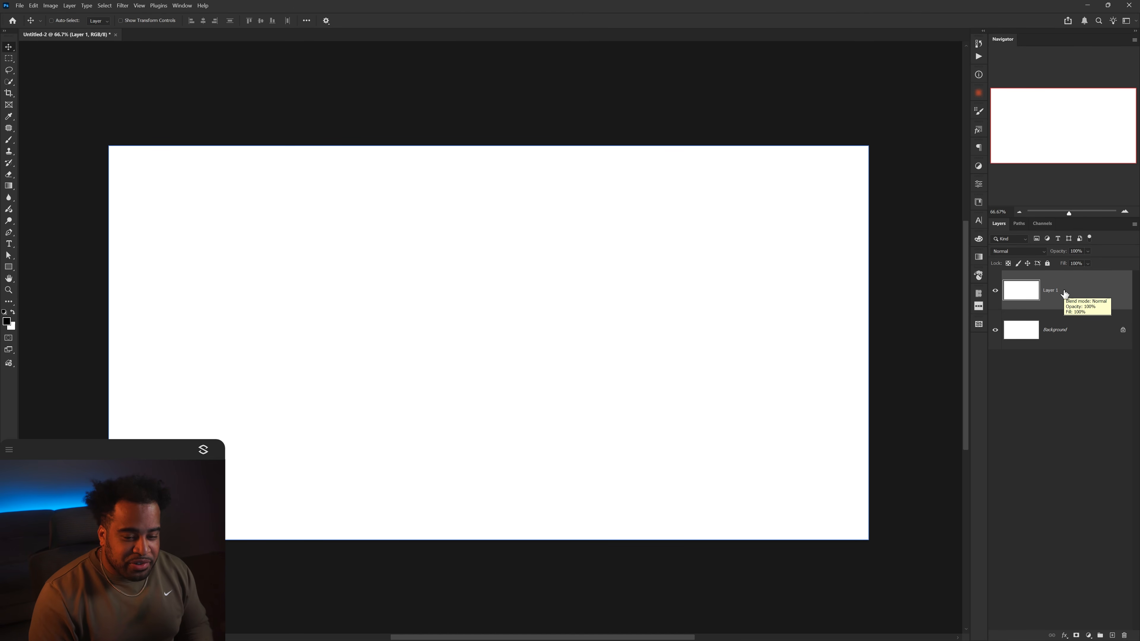
right_click(1075, 288)
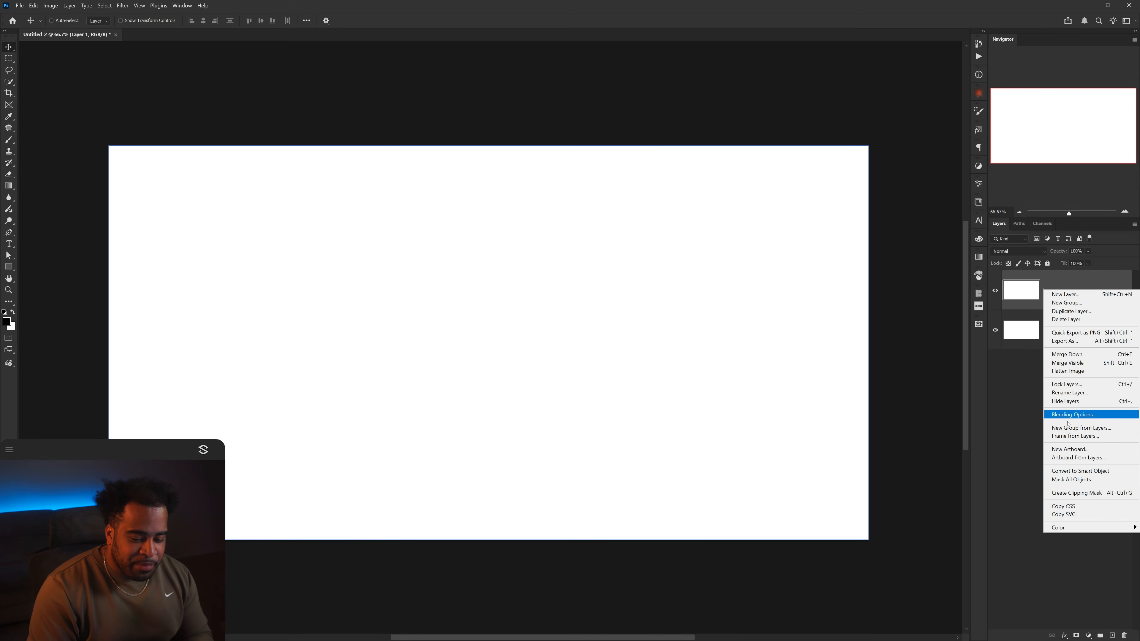
left_click(1084, 471)
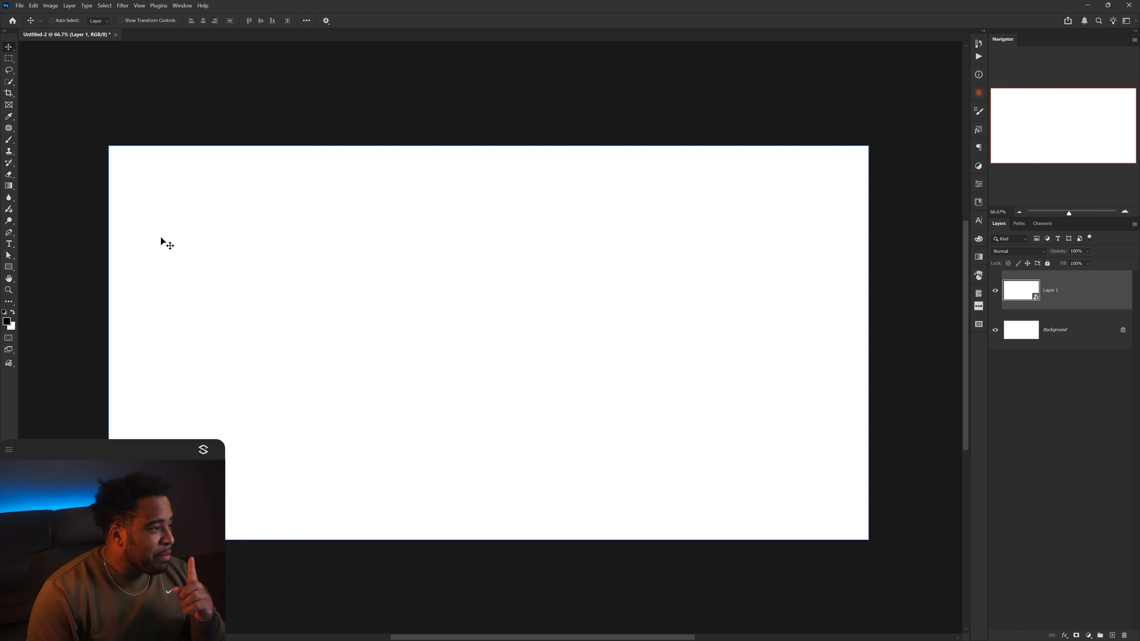
Step: Apply the Render Clouds filter to the white smart object layer
left_click(127, 5)
mouse_move(152, 188)
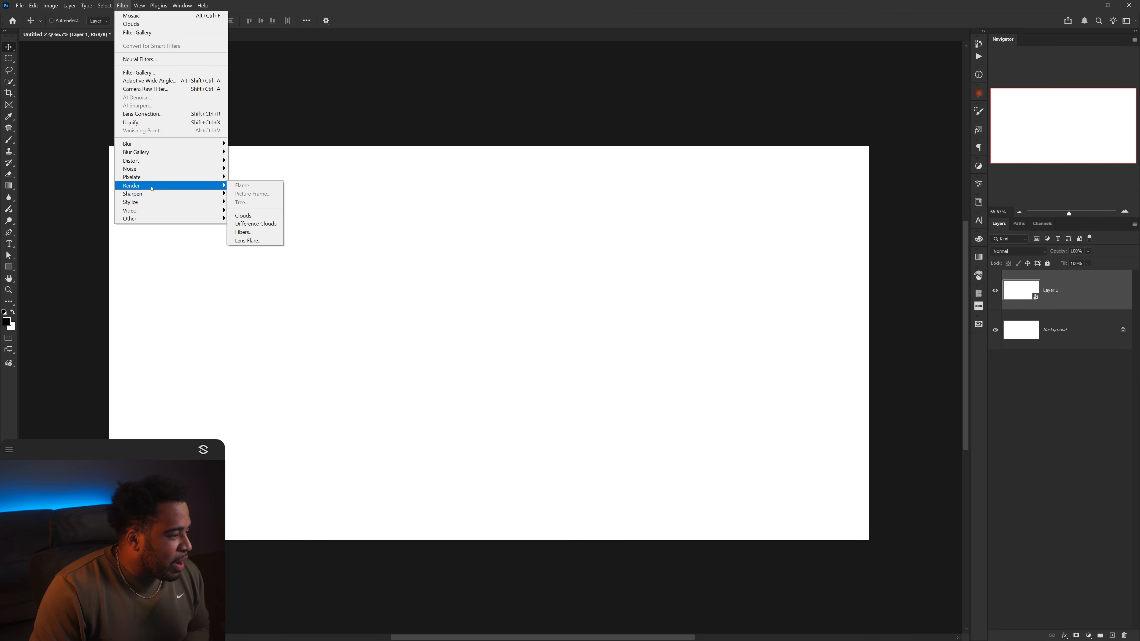
left_click(251, 216)
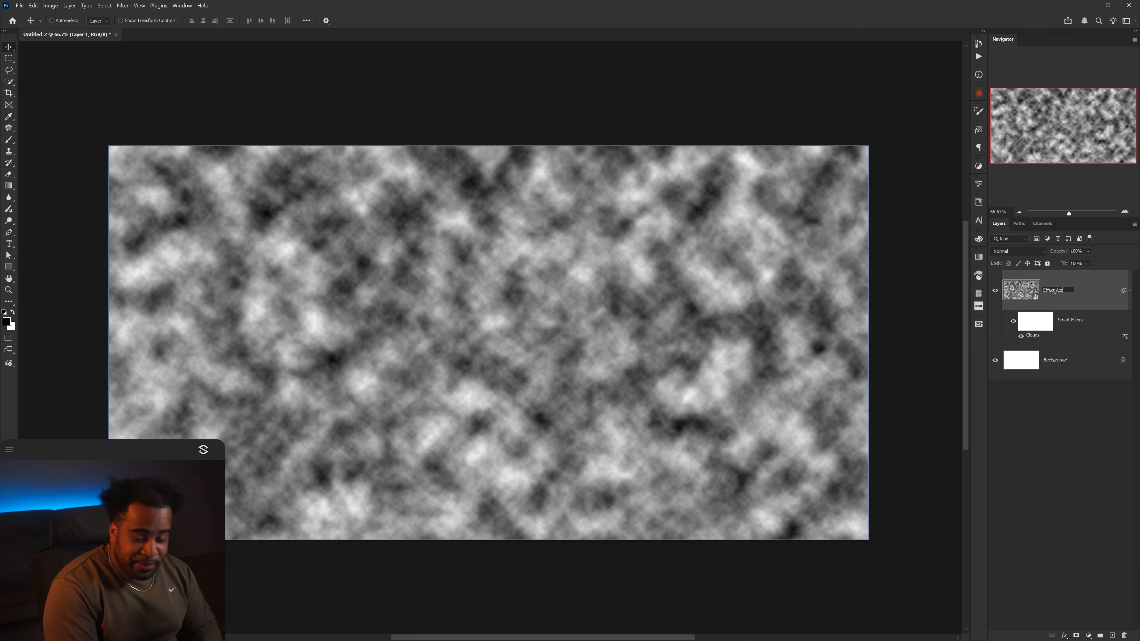
Step: Rename the clouds layer as Effect Activator and set its blend mode to Hard Mix
type("ivator")
key("Return")
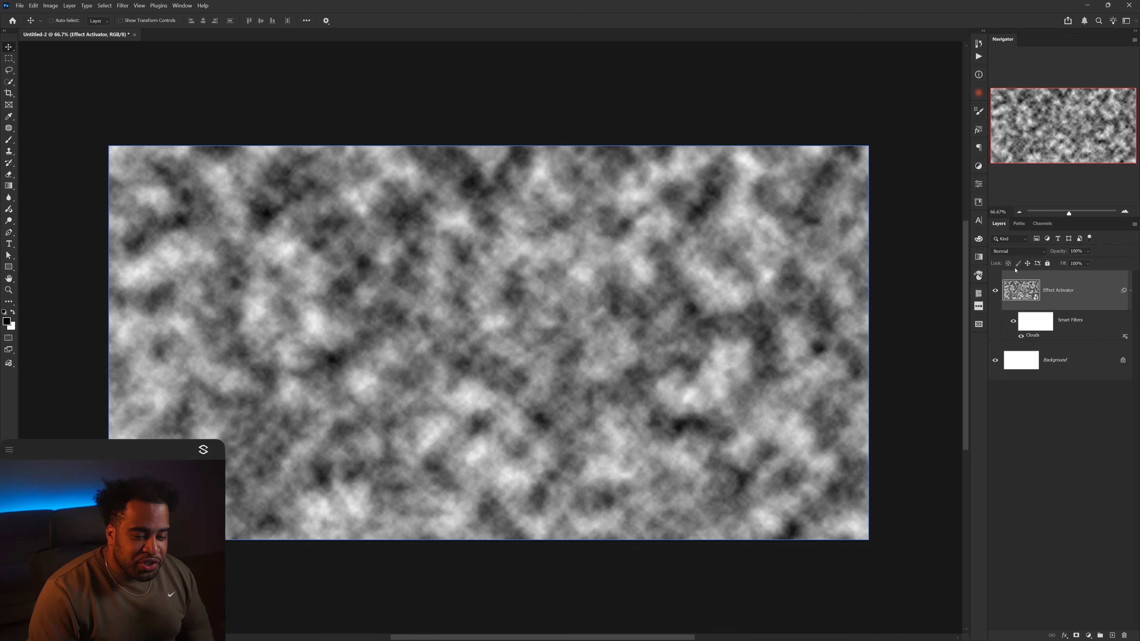
left_click(1011, 254)
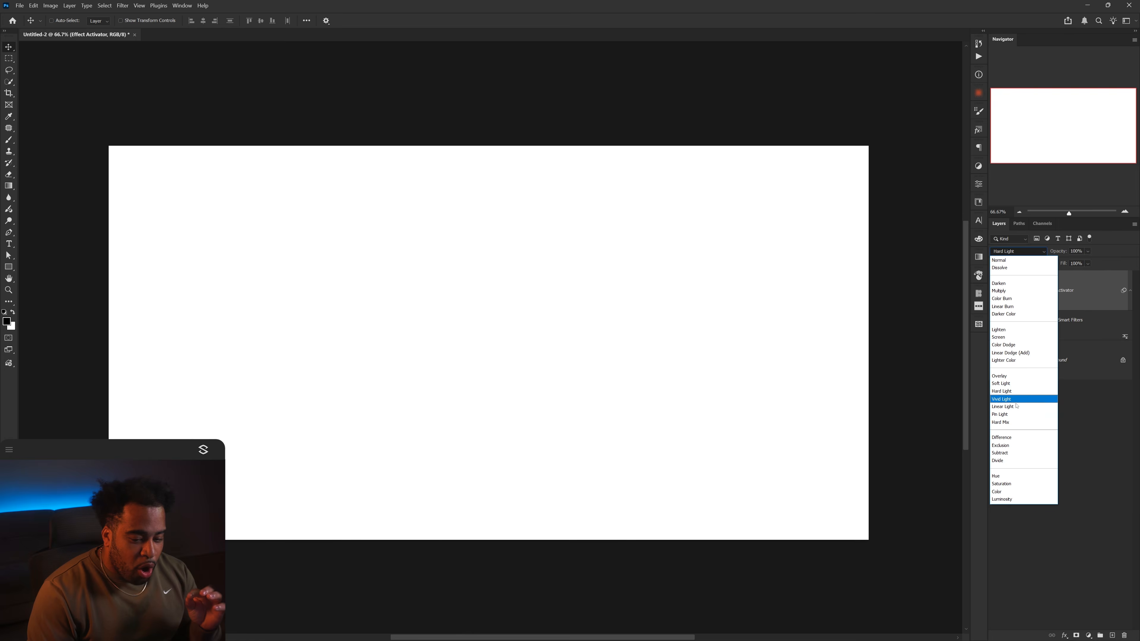
left_click(1012, 422)
Step: Add an empty layer between the Background and the Effect Activator layer
left_click(1062, 369)
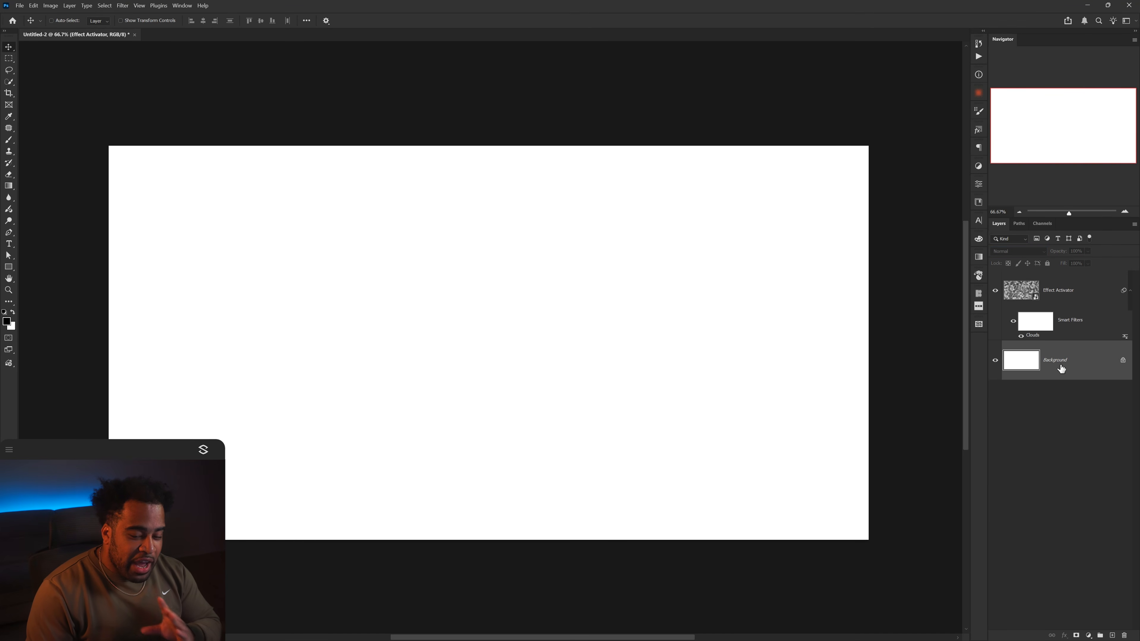
left_click(1112, 635)
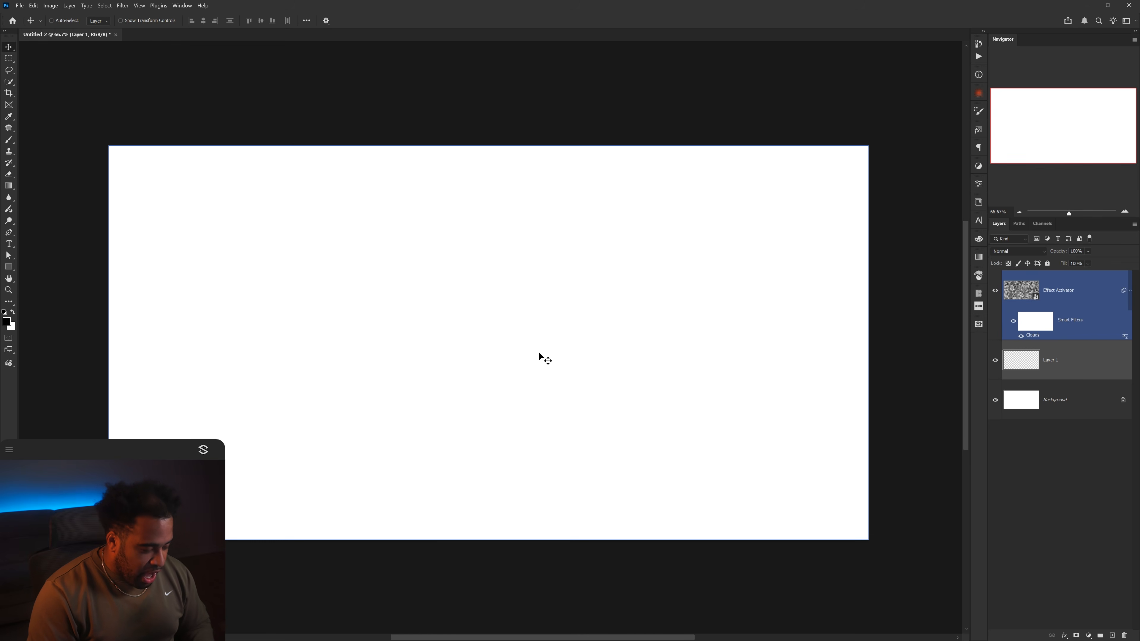
Step: Set the soft round brush to 35% flow and 2% spacing
key("b")
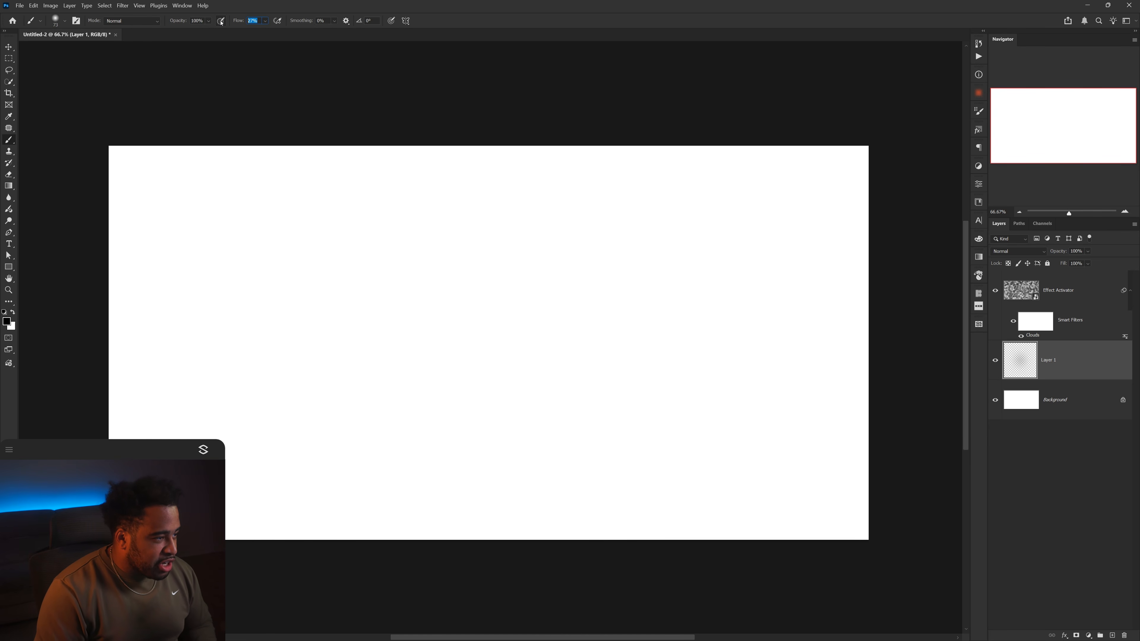
key("Return")
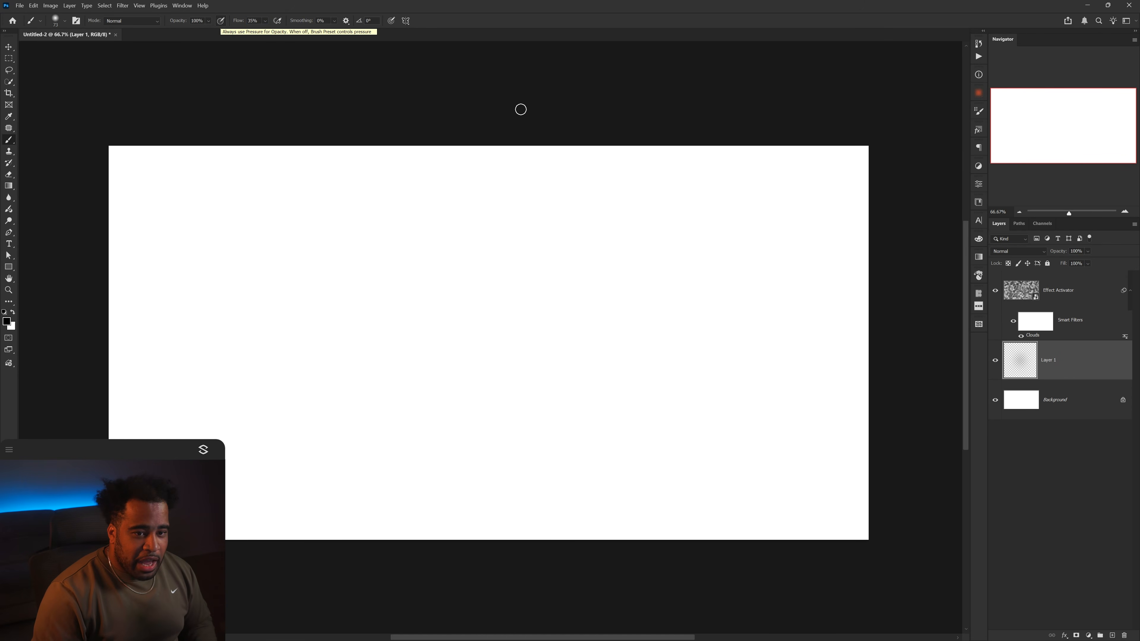
left_click(979, 112)
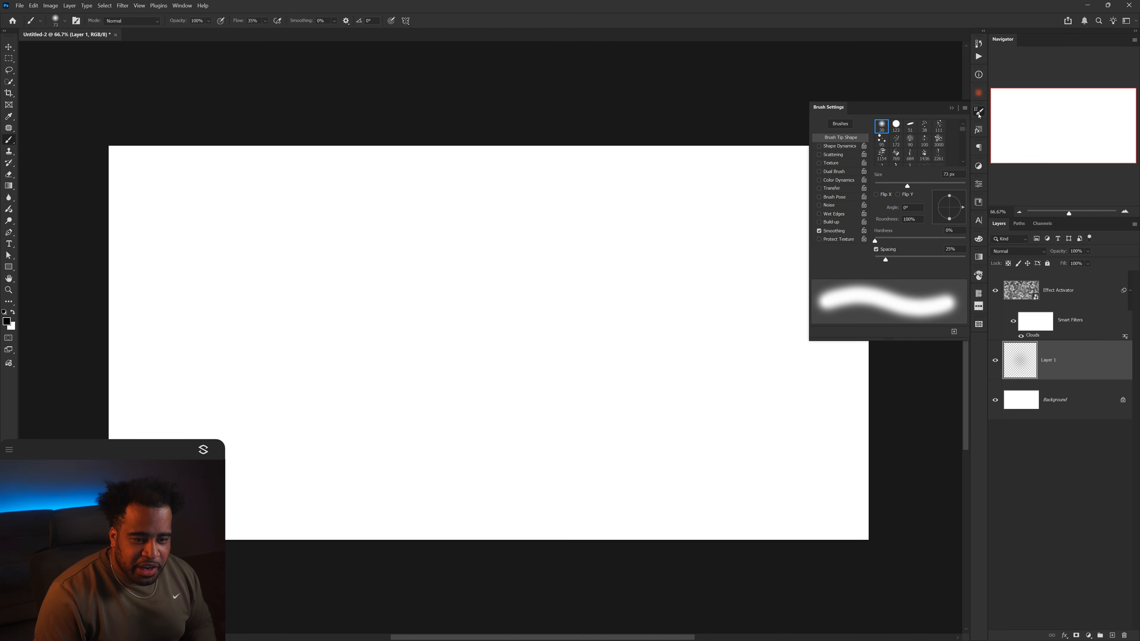
left_click_drag(887, 260, 875, 260)
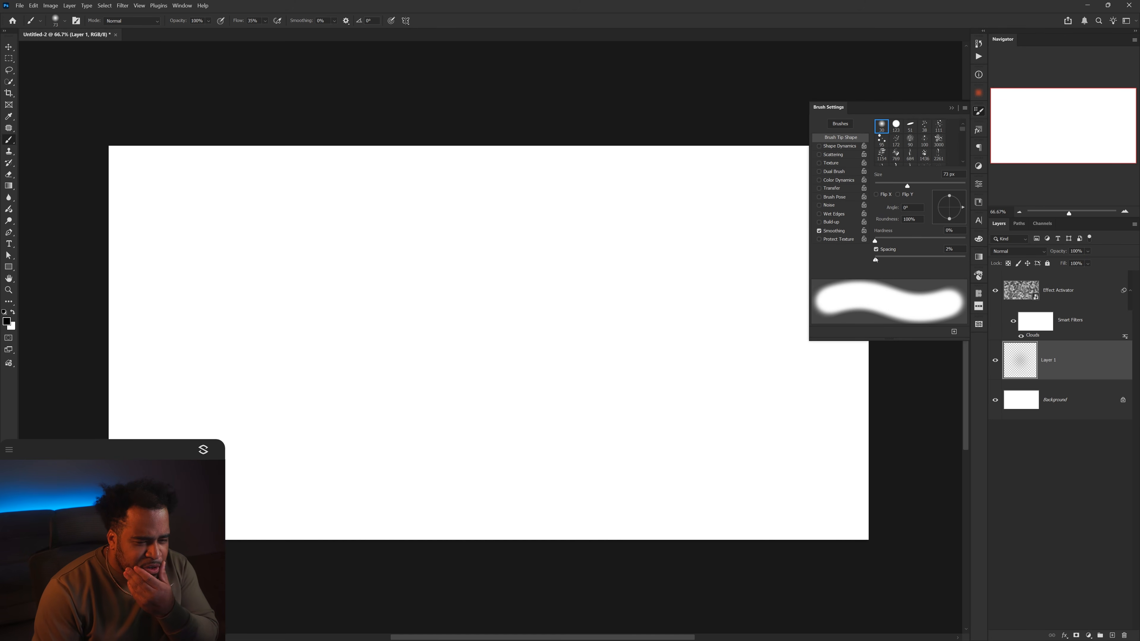
mouse_move(400, 295)
left_mouse_down()
mouse_move(387, 194)
mouse_move(443, 284)
left_mouse_up()
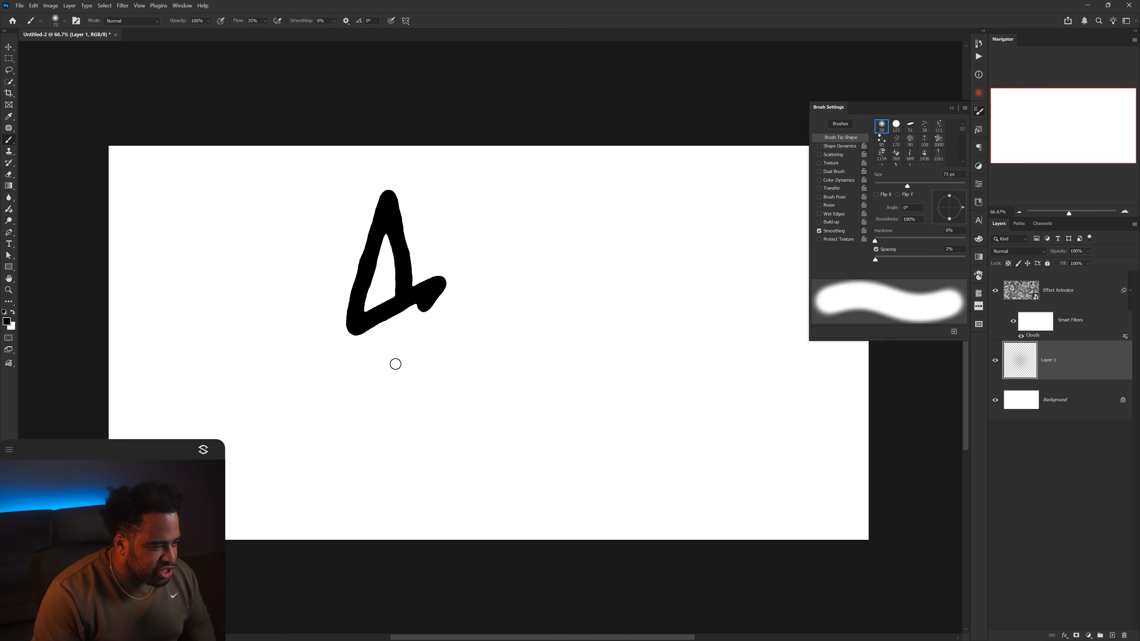
mouse_move(395, 364)
left_mouse_down()
mouse_move(479, 351)
mouse_move(384, 252)
left_mouse_up()
scroll(387, 261, "up", 3)
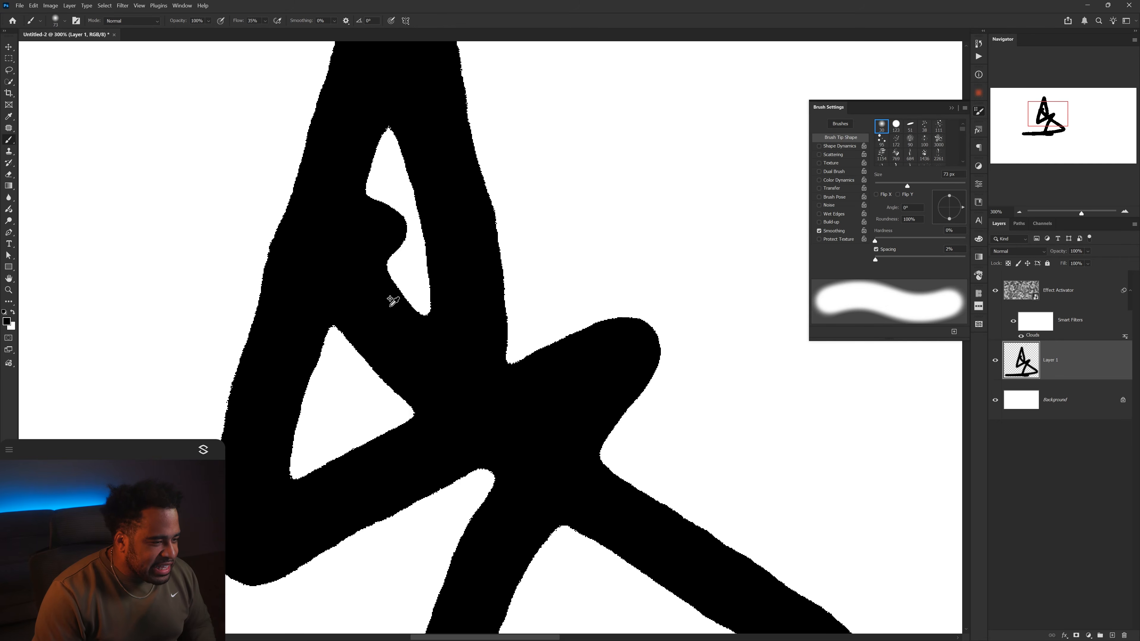
scroll(390, 298, "down", 3)
key("ctrl+z")
Step: Paint a large black letter S with angular strokes in the upper middle-left area of the canvas
mouse_move(438, 315)
left_mouse_down()
mouse_move(513, 330)
mouse_move(411, 423)
left_mouse_up()
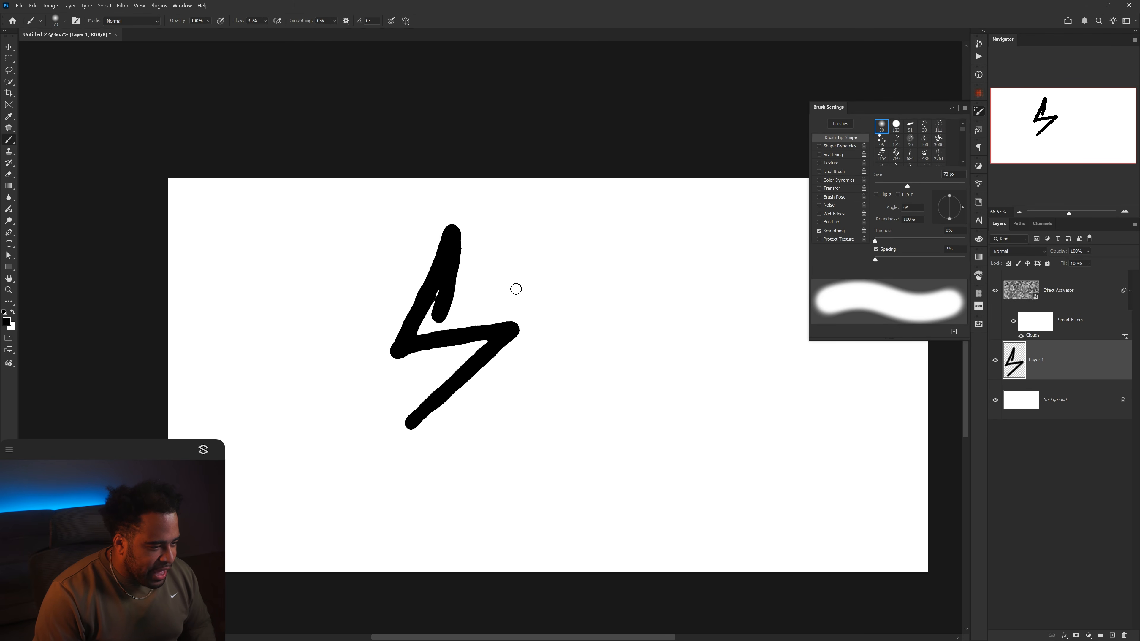
scroll(473, 316, "up", 1)
scroll(509, 331, "right", 3)
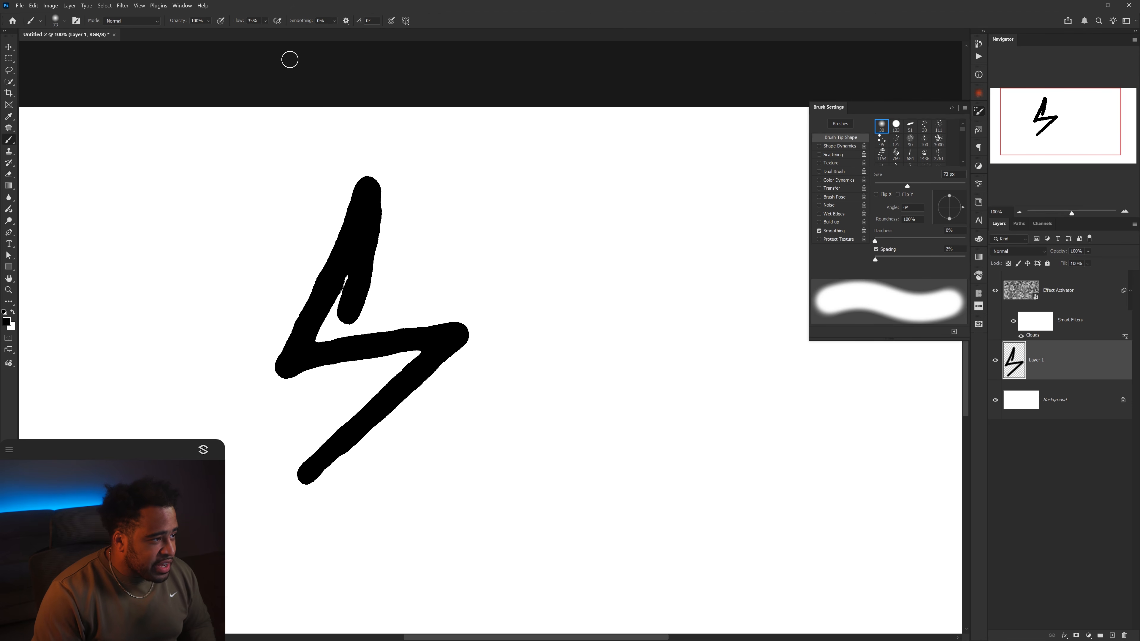
Step: Set the brush flow to 14% and paint a smaller, thinner S to the right of the first one
type("14")
key("Return")
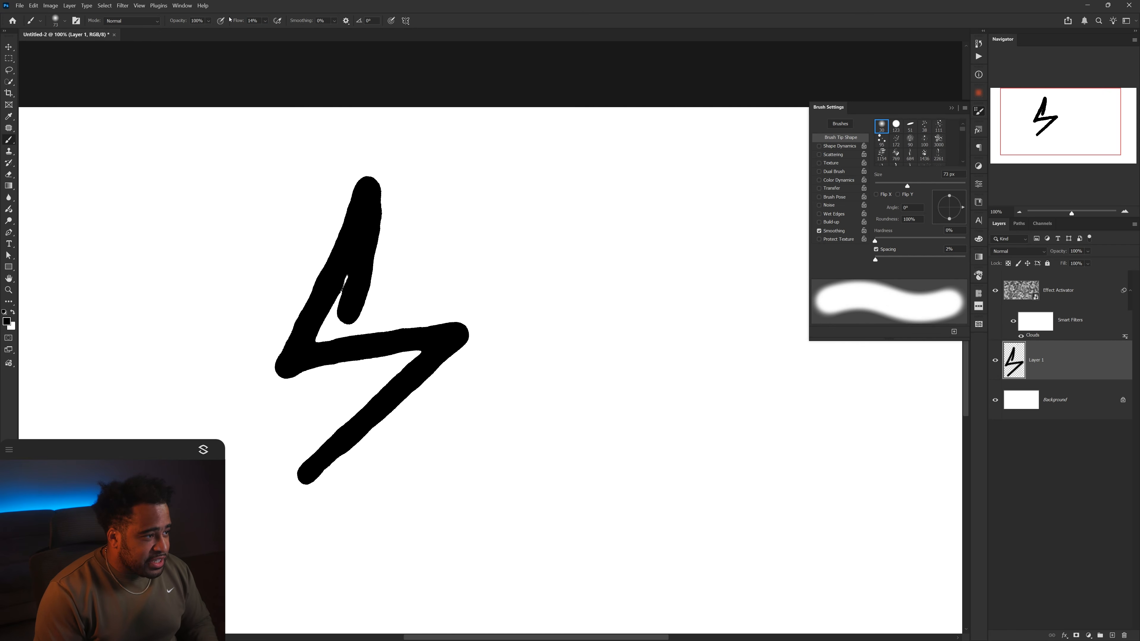
mouse_move(567, 248)
left_mouse_down()
mouse_move(623, 241)
mouse_move(546, 382)
left_mouse_up()
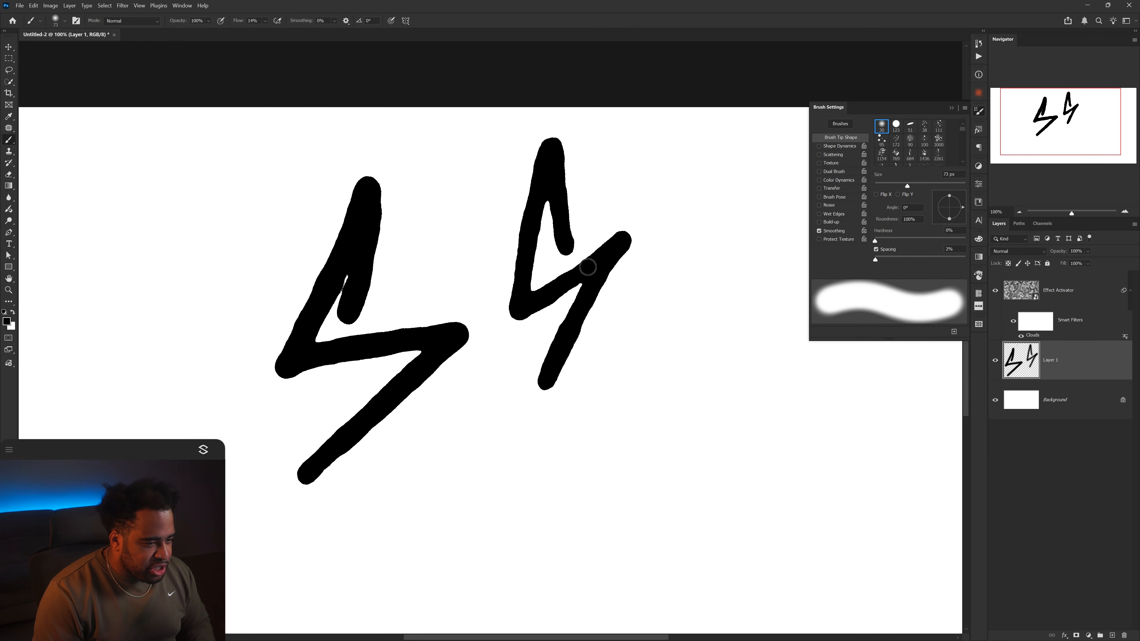
scroll(495, 264, "up", 2)
scroll(378, 302, "down", 2)
key("ctrl+z")
mouse_move(469, 283)
left_mouse_down()
mouse_move(473, 216)
mouse_move(477, 303)
mouse_move(433, 398)
left_mouse_up()
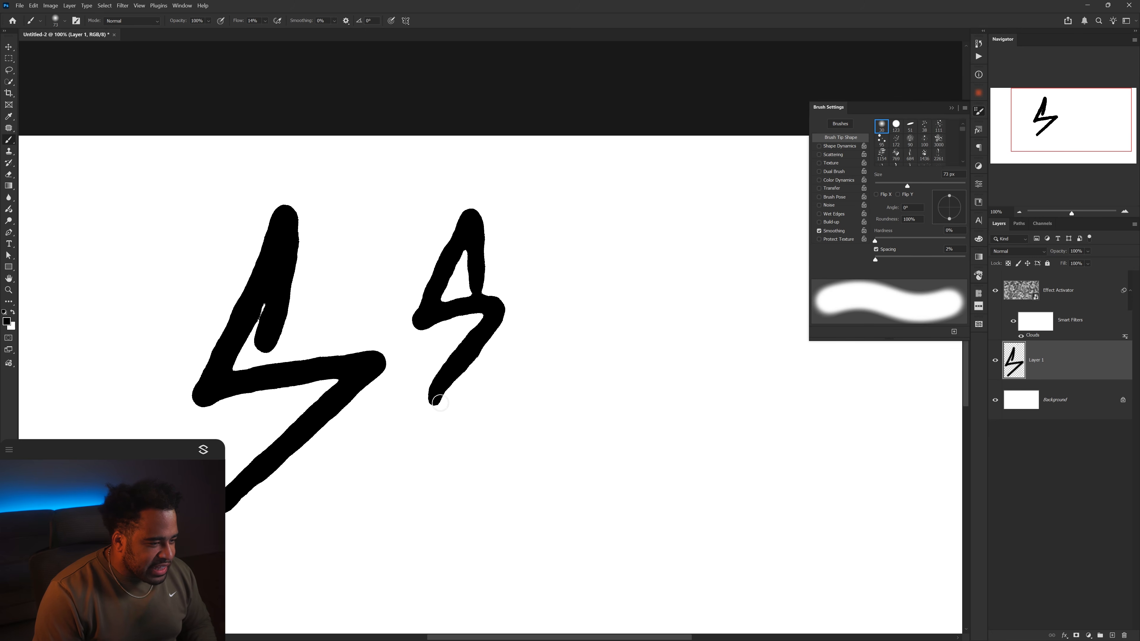
mouse_move(296, 343)
left_mouse_down()
mouse_move(281, 350)
mouse_move(319, 220)
left_mouse_up()
key("ctrl+z")
key("ctrl+z")
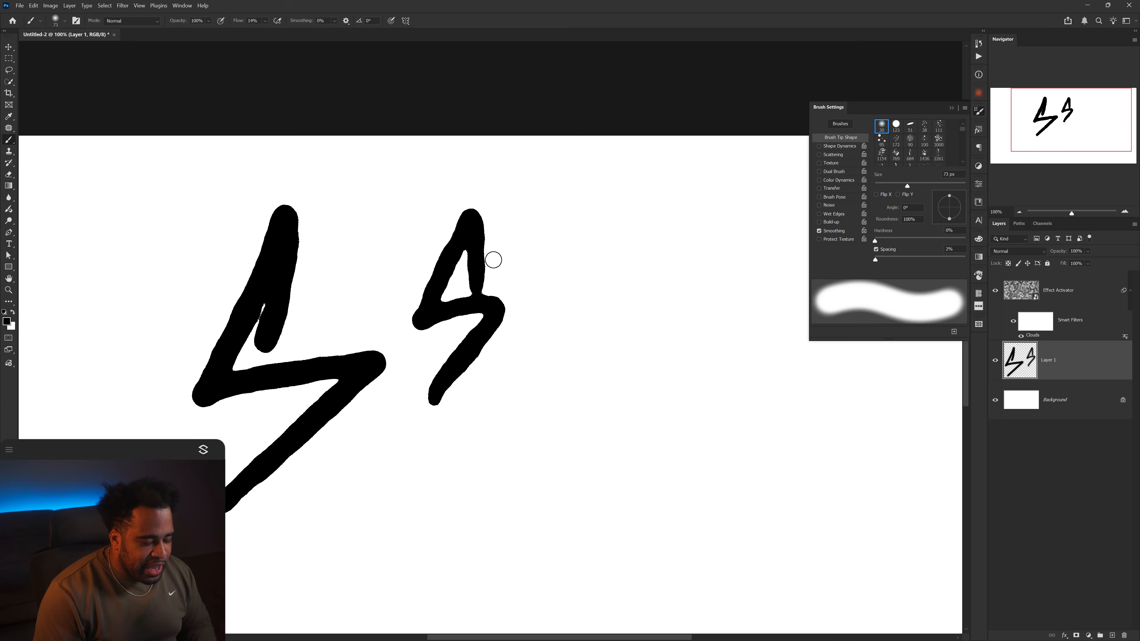
Step: Set the brush spacing to 11% and paint a third, rough-edged S beside the second, going over its gaps with extra strokes
left_click_drag(875, 259, 879, 261)
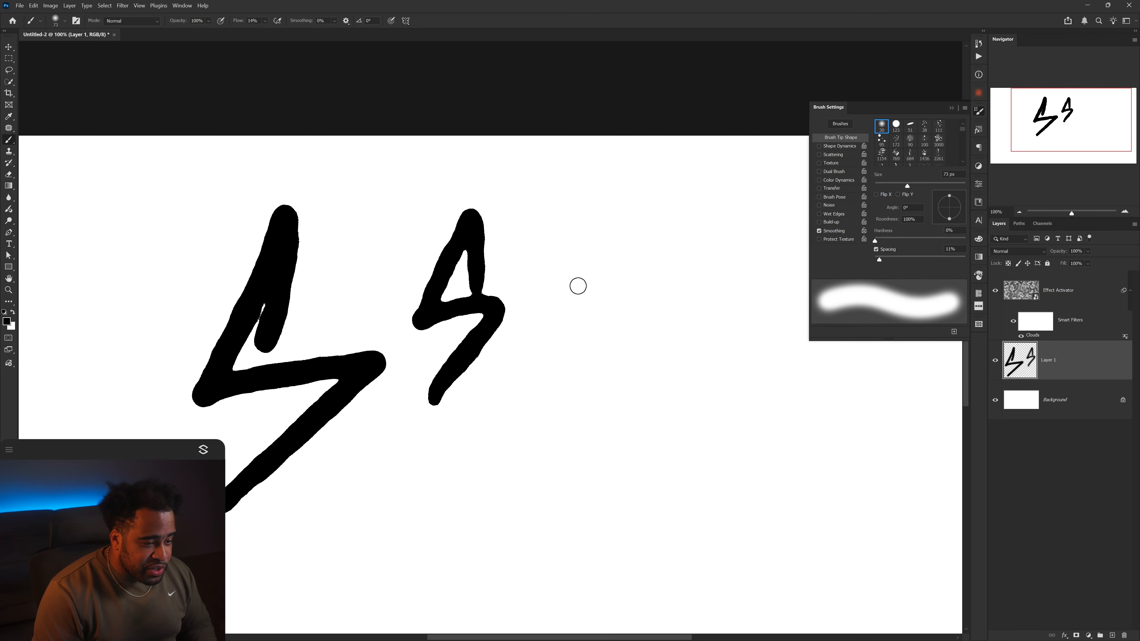
mouse_move(578, 286)
left_mouse_down()
mouse_move(584, 301)
mouse_move(517, 389)
left_mouse_up()
scroll(560, 264, "up", 1)
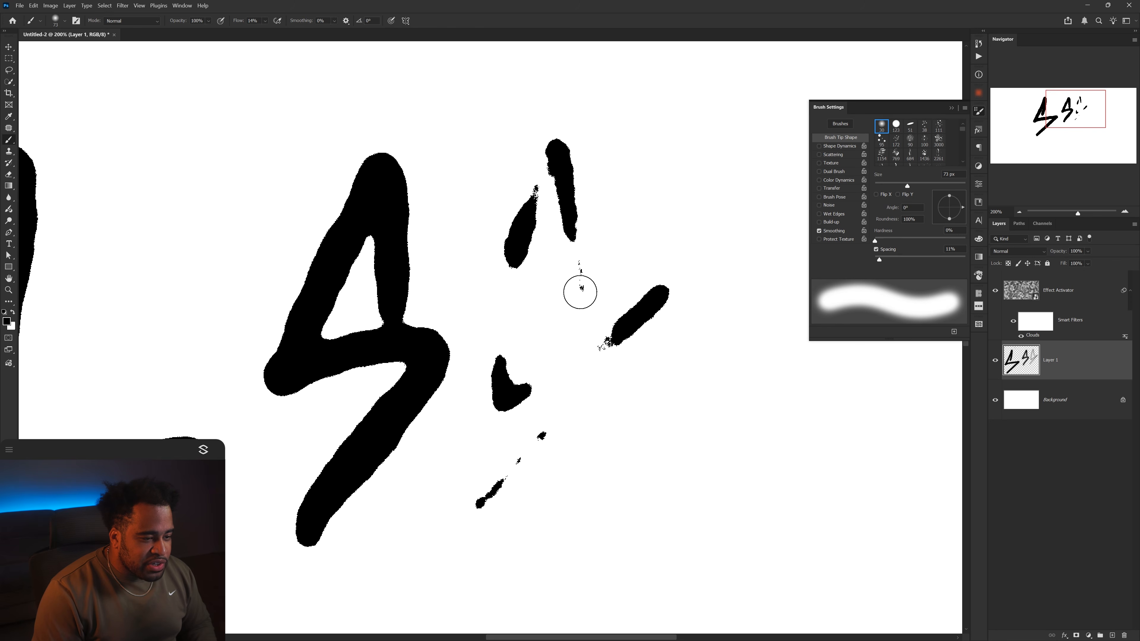
mouse_move(581, 288)
left_mouse_down()
mouse_move(510, 349)
mouse_move(602, 296)
mouse_move(504, 438)
mouse_move(598, 290)
left_mouse_up()
scroll(583, 368, "down", 2)
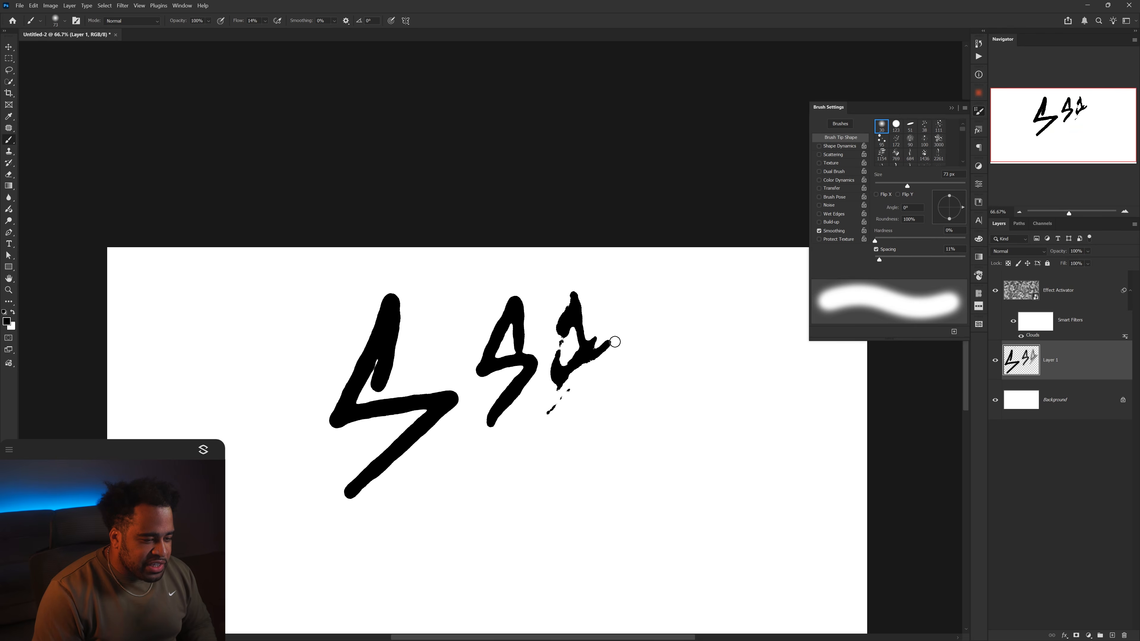
mouse_move(613, 341)
left_mouse_down()
mouse_move(552, 431)
mouse_move(578, 388)
mouse_move(574, 307)
mouse_move(548, 376)
left_mouse_up()
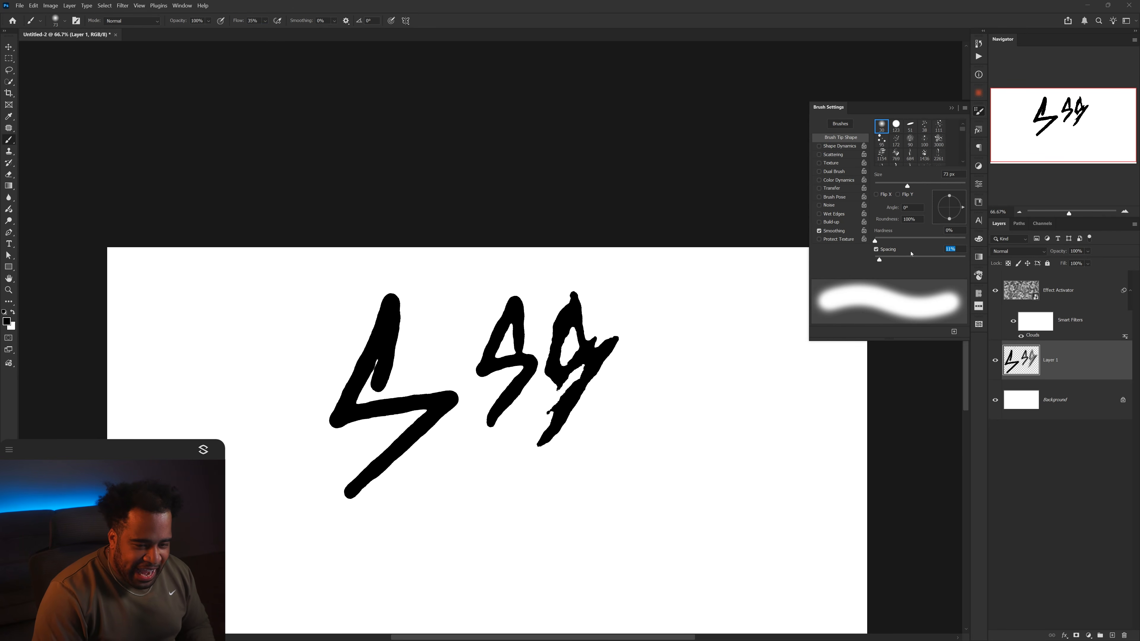
Step: Set the brush spacing to 8%
type("8")
key("Return")
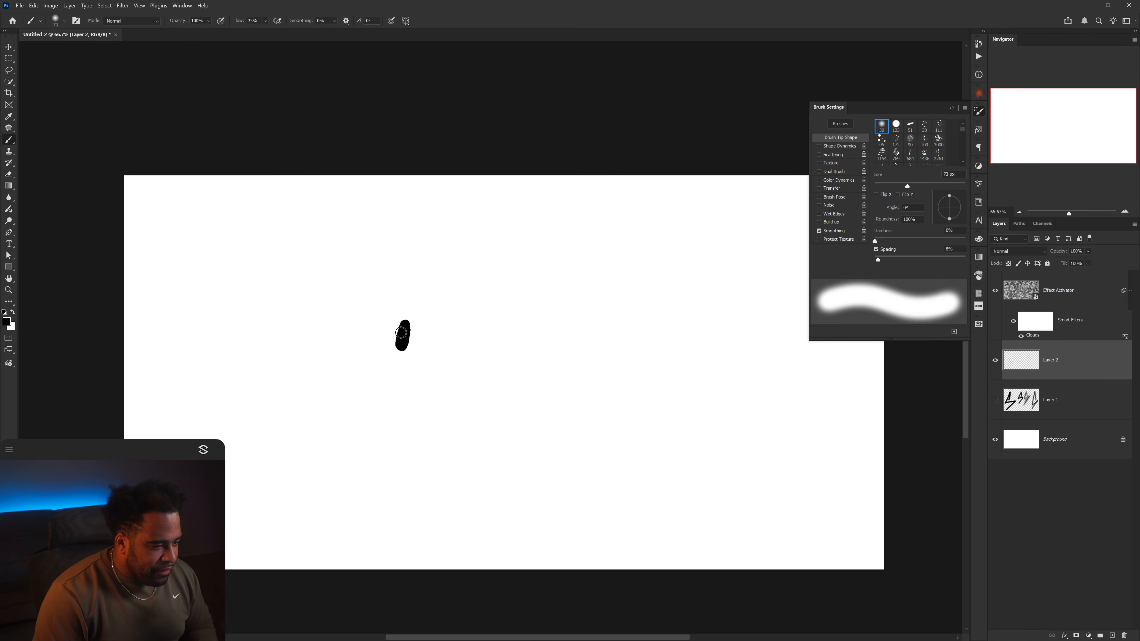
Step: Try painting a connected black SESO graffiti tag on the empty Layer 2
mouse_move(407, 248)
left_mouse_down()
mouse_move(420, 354)
mouse_move(381, 420)
mouse_move(406, 317)
mouse_move(363, 406)
left_mouse_up()
key("ctrl+z")
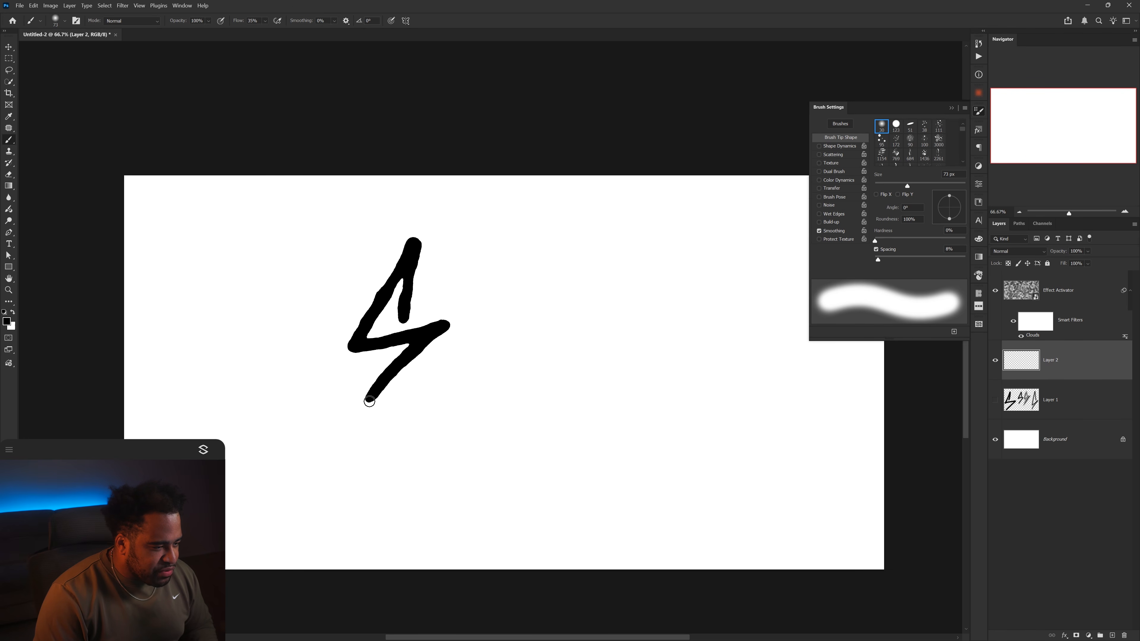
left_click_drag(455, 245, 506, 276)
mouse_move(430, 375)
left_mouse_down()
mouse_move(520, 284)
mouse_move(477, 351)
left_mouse_up()
left_click_drag(633, 231, 609, 236)
left_click_drag(409, 393, 452, 447)
key("v")
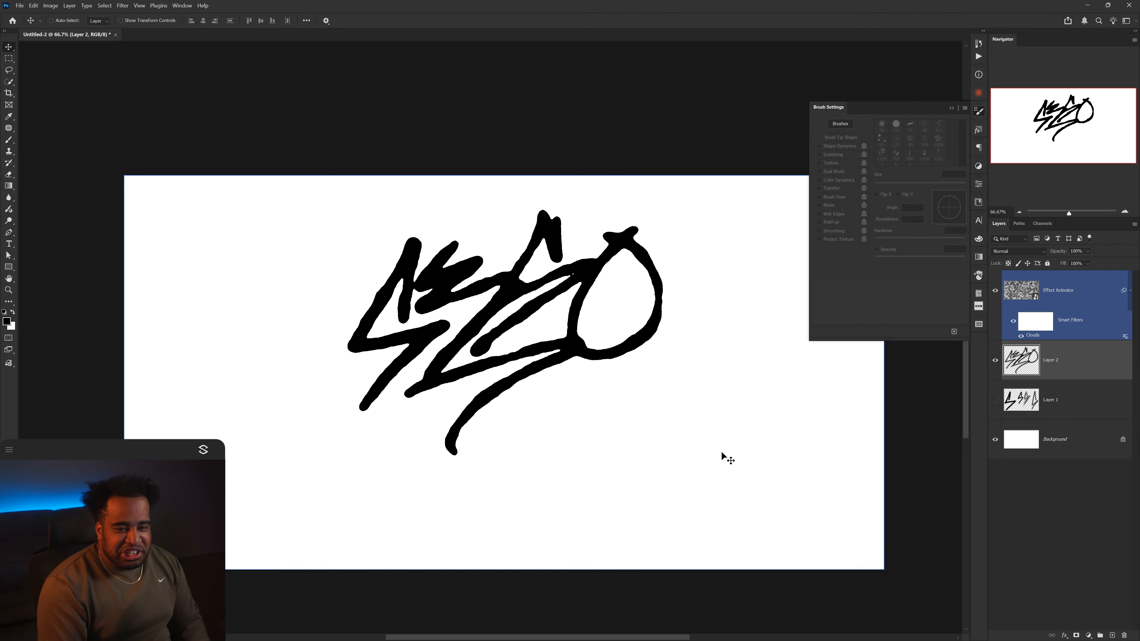
Step: Undo all the brush strokes of the SESO tag on Layer 2
scroll(520, 334, "up", 1)
key("ctrl+z")
key("ctrl+z")
key("ctrl+z")
key("ctrl+z")
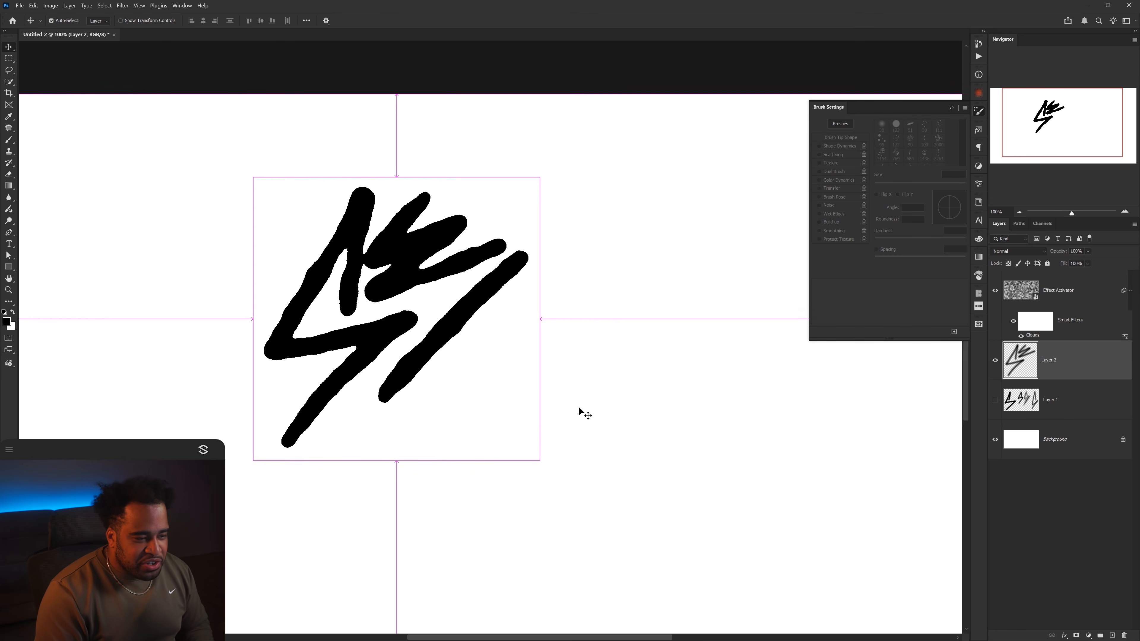
scroll(574, 408, "down", 1)
key("ctrl+z")
key("ctrl+z")
key("ctrl+z")
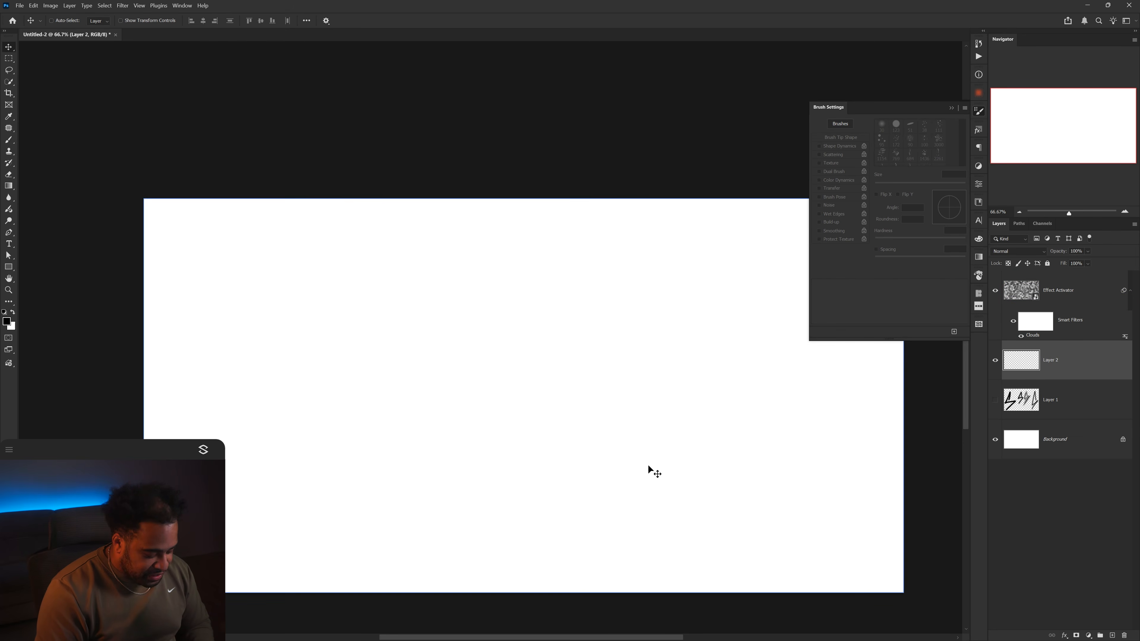
Step: Paint a black SESO graffiti tag across the middle of Layer 2 with the brush, undoing and redrawing misplaced strokes
key("b")
scroll(448, 390, "up", 1)
scroll(447, 390, "up", 1)
scroll(494, 361, "down", 1)
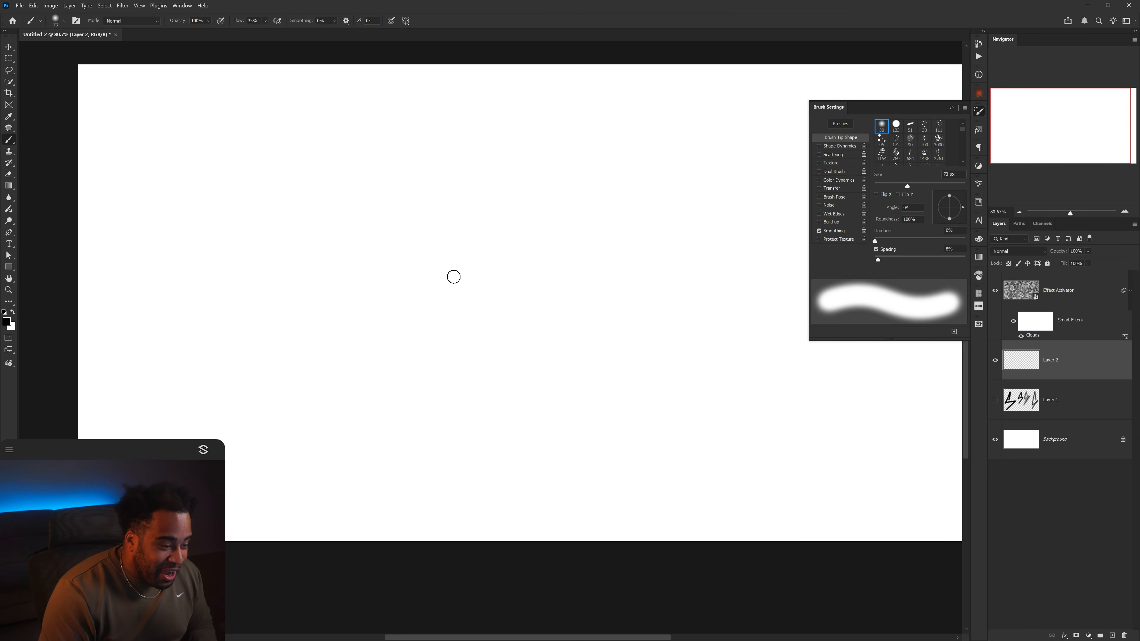
mouse_move(449, 220)
left_mouse_down()
mouse_move(367, 309)
mouse_move(427, 326)
left_mouse_up()
left_click_drag(487, 219, 493, 356)
key("ctrl+z")
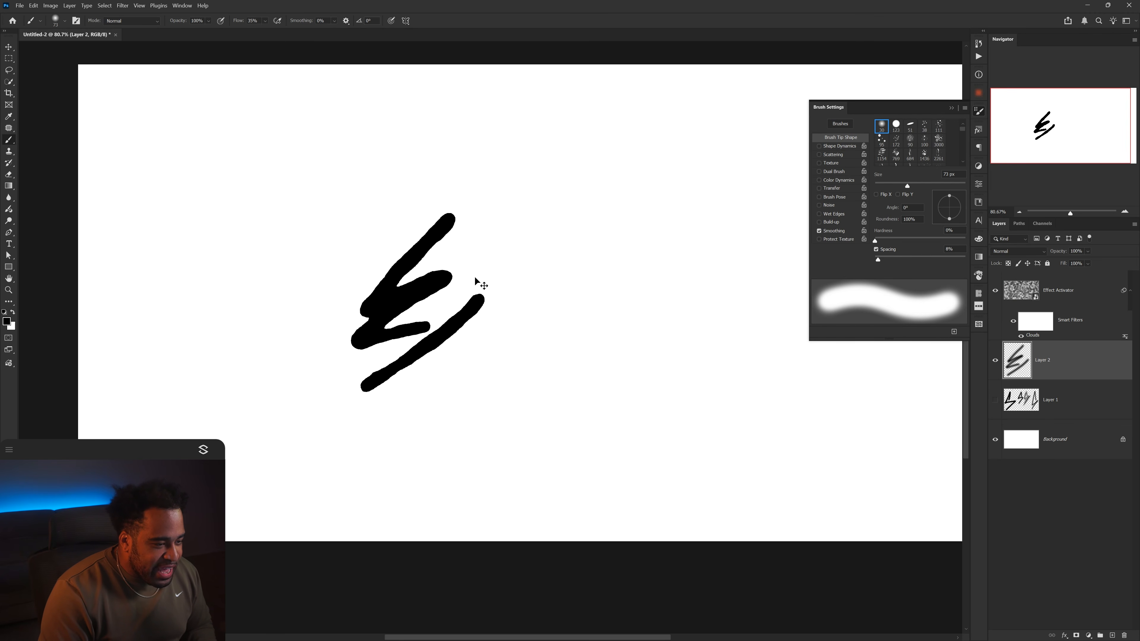
key("ctrl+z")
left_click_drag(469, 286, 433, 372)
left_click_drag(554, 185, 499, 266)
left_click_drag(606, 241, 496, 390)
key("ctrl+z")
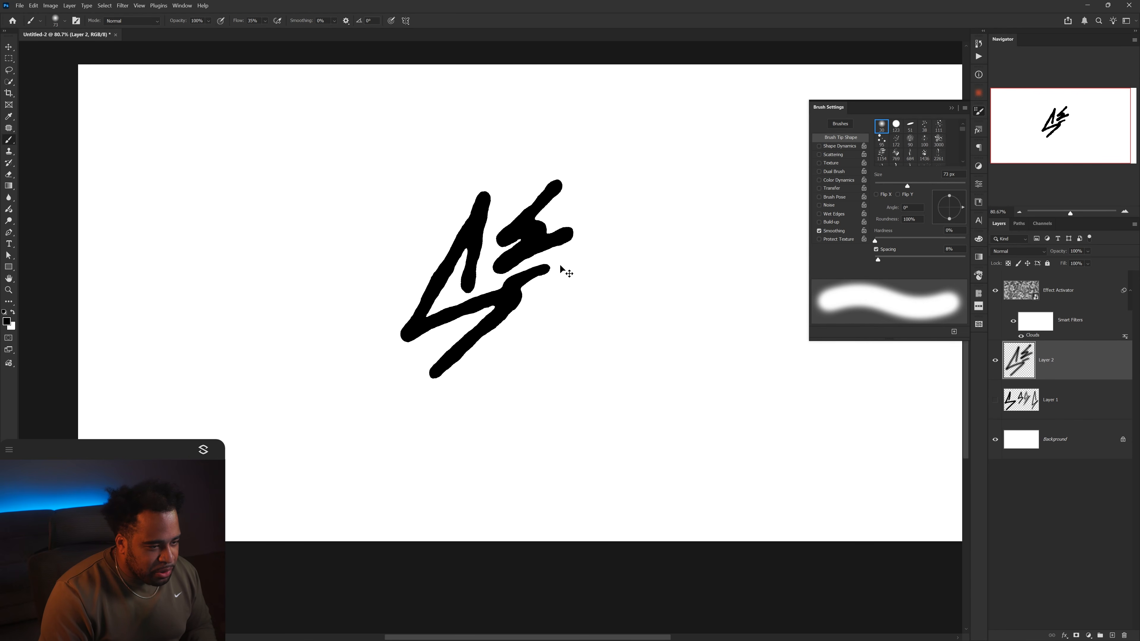
mouse_move(599, 248)
left_mouse_down()
mouse_move(505, 269)
mouse_move(584, 246)
left_mouse_up()
key("ctrl+z")
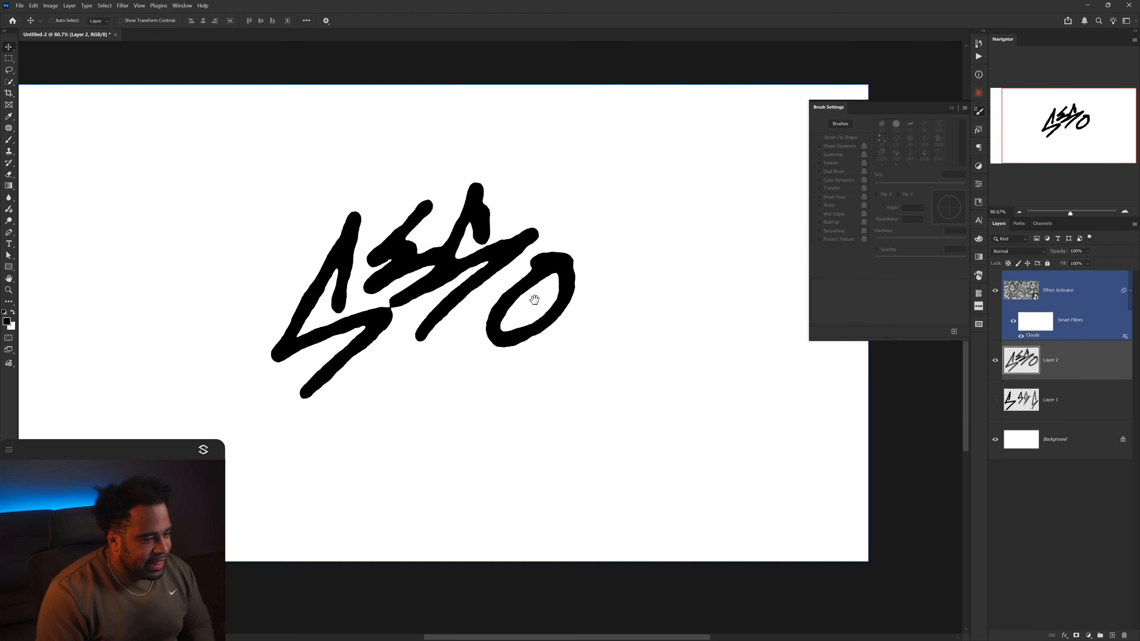
Step: Add a Curves adjustment clipped to the Effect Activator layer and bend its curve into a wave with raised shadows and lowered highlights
scroll(547, 237, "down", 1)
left_click_drag(555, 241, 549, 264)
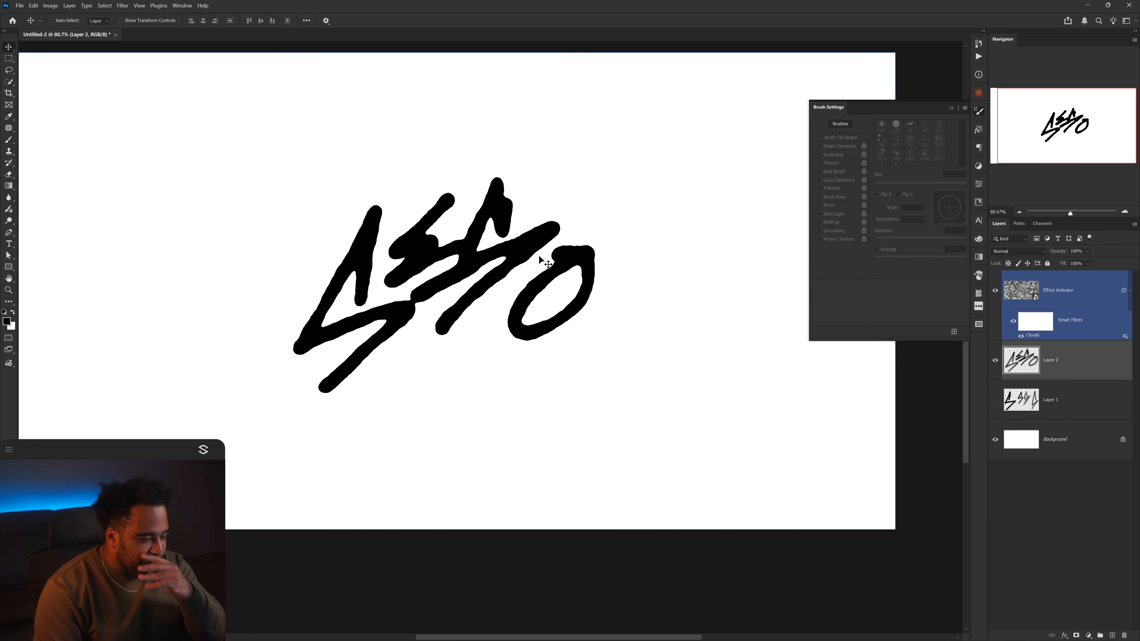
left_click(1081, 295)
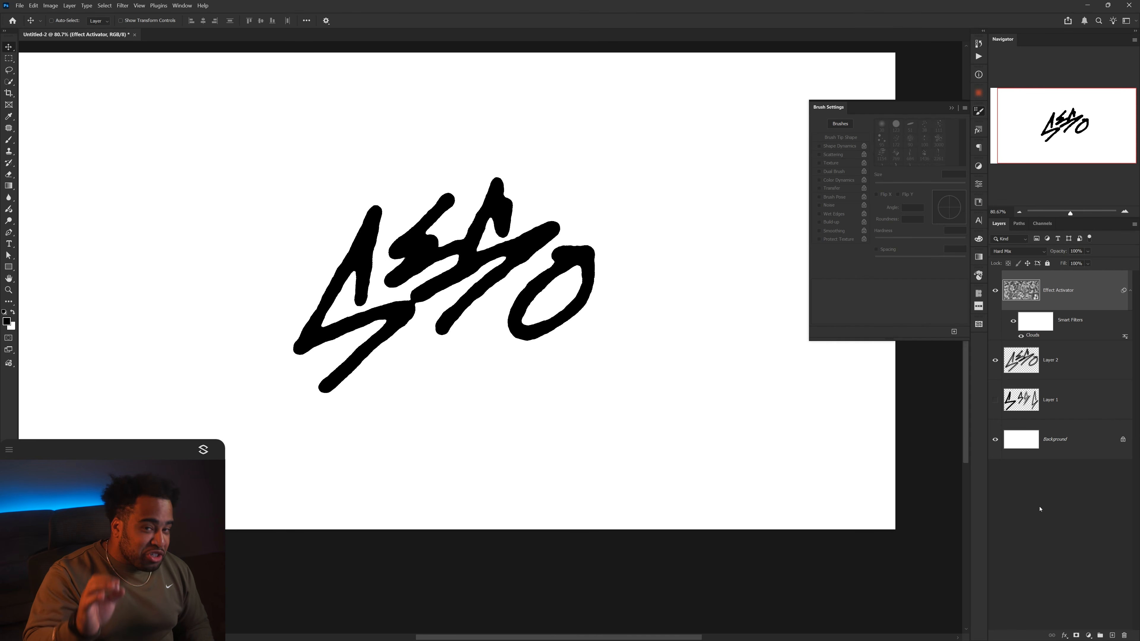
left_click(1089, 635)
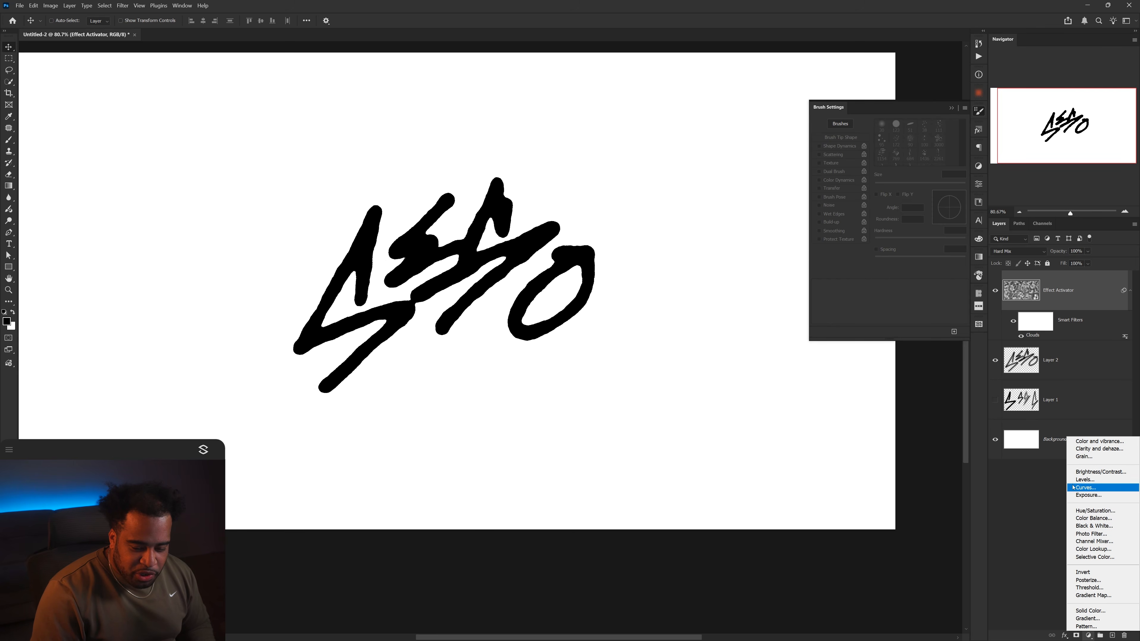
left_click(1093, 488)
left_click(1103, 283)
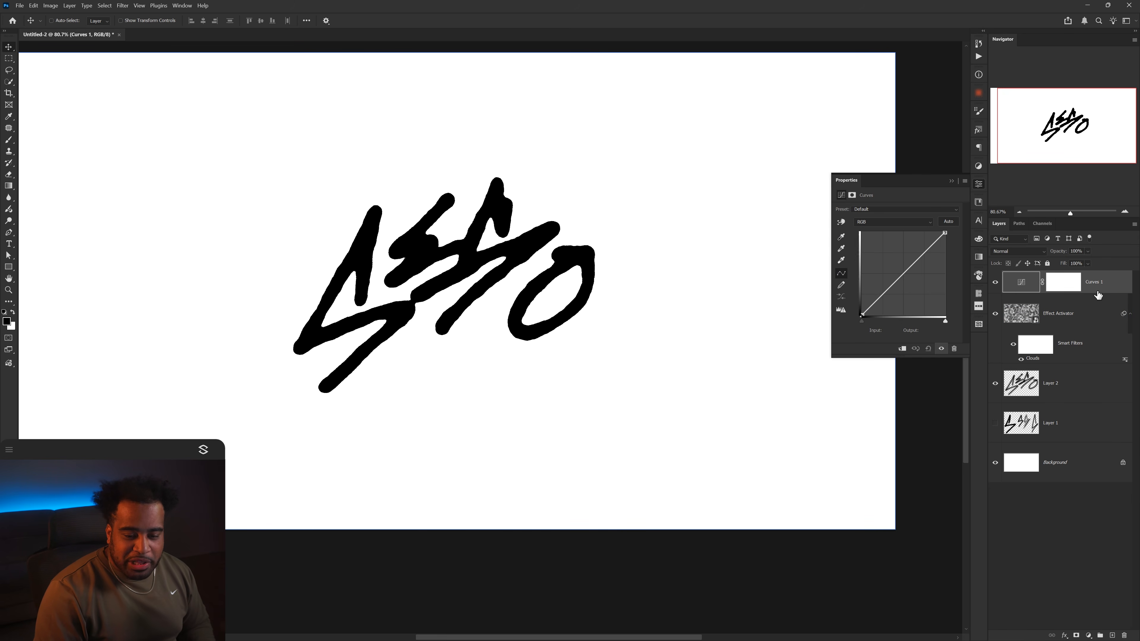
left_click(1093, 292, "alt")
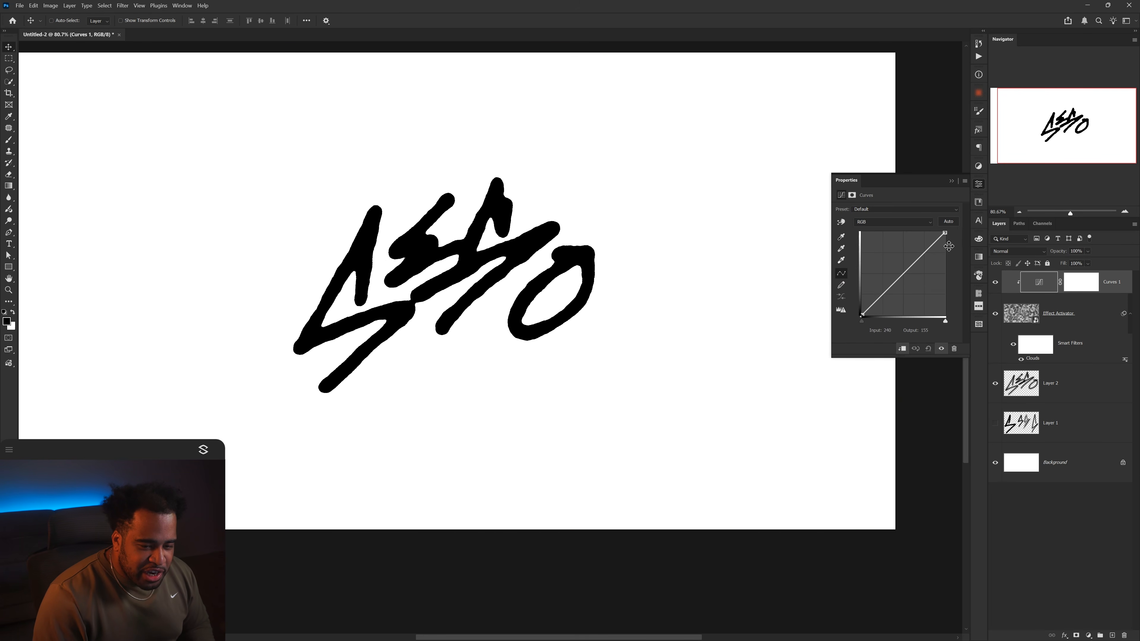
left_click_drag(891, 281, 925, 295)
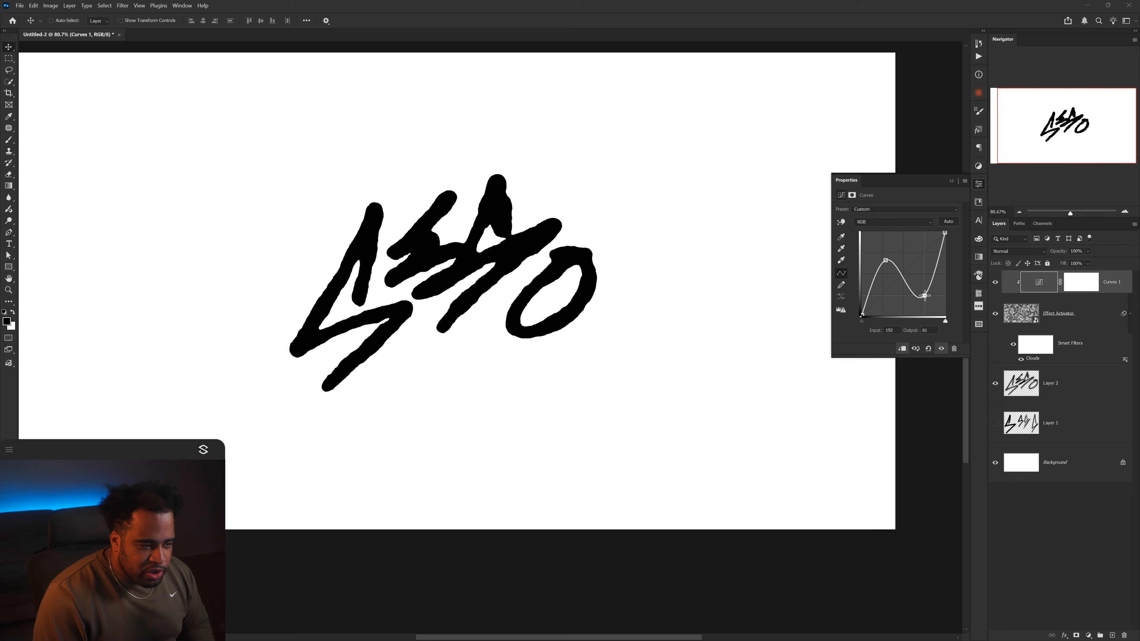
mouse_move(885, 262)
left_mouse_down()
mouse_move(891, 241)
mouse_move(883, 248)
left_mouse_up()
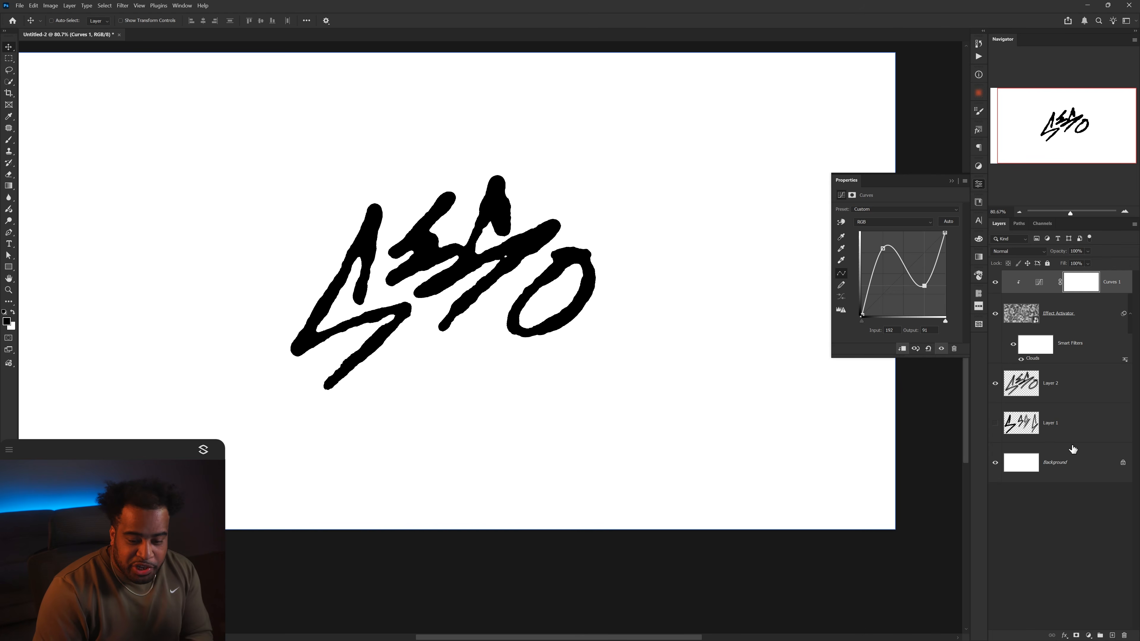
Step: Add a Grain adjustment clipped to the Effect Activator layer, with Amount, Size and Roughness all at 100
left_click(1089, 635)
left_click(1084, 466)
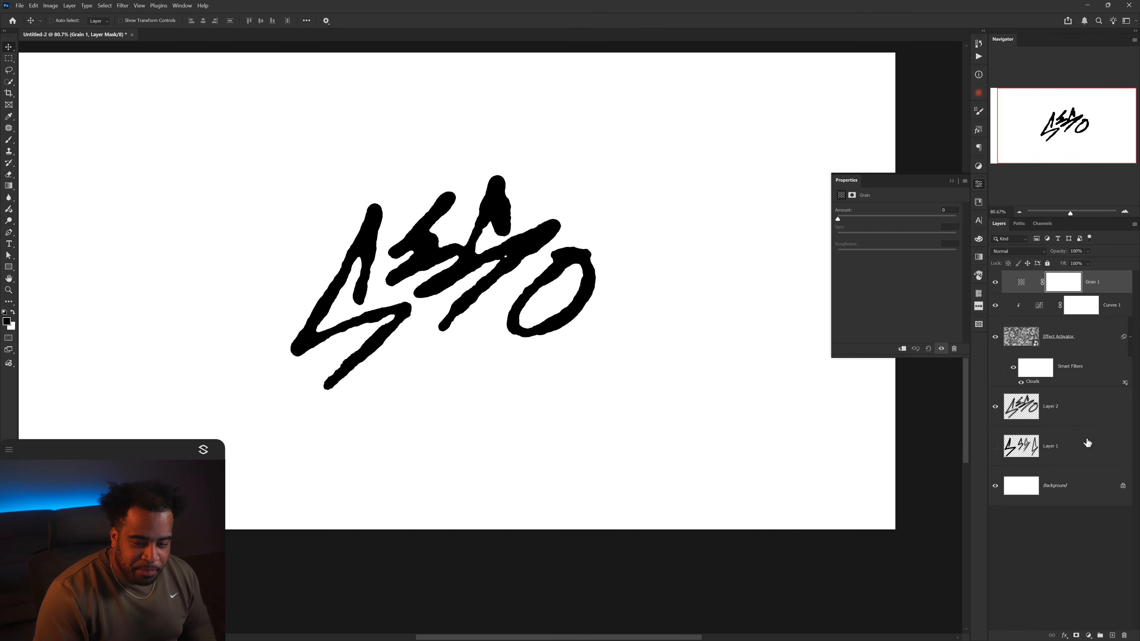
left_click(1054, 291, "alt")
left_click(1047, 283)
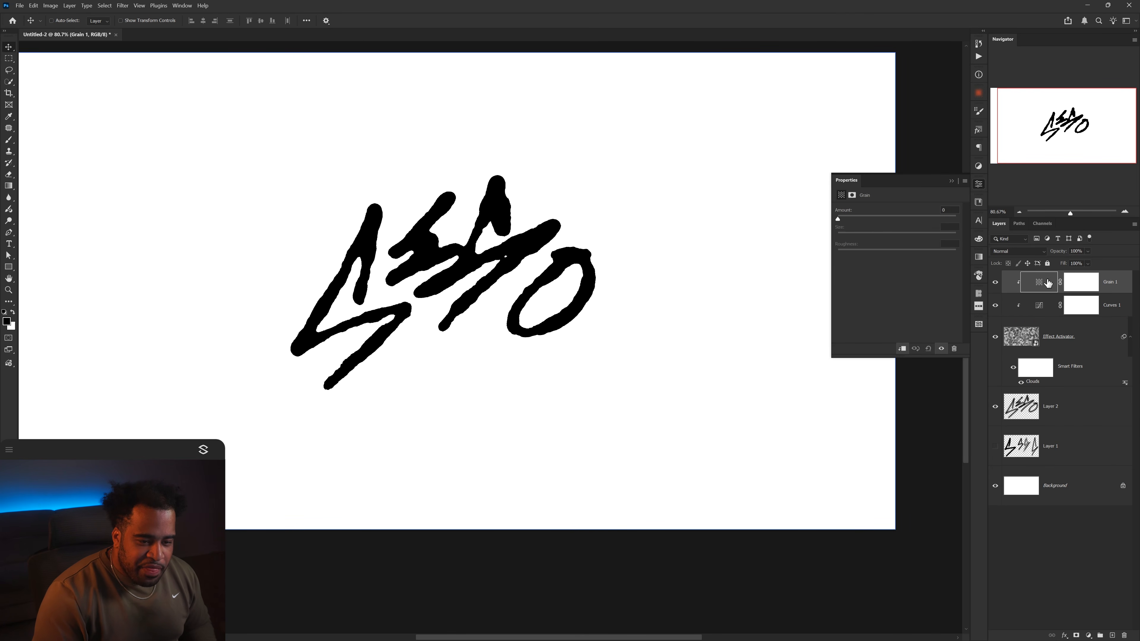
left_click_drag(838, 219, 968, 219)
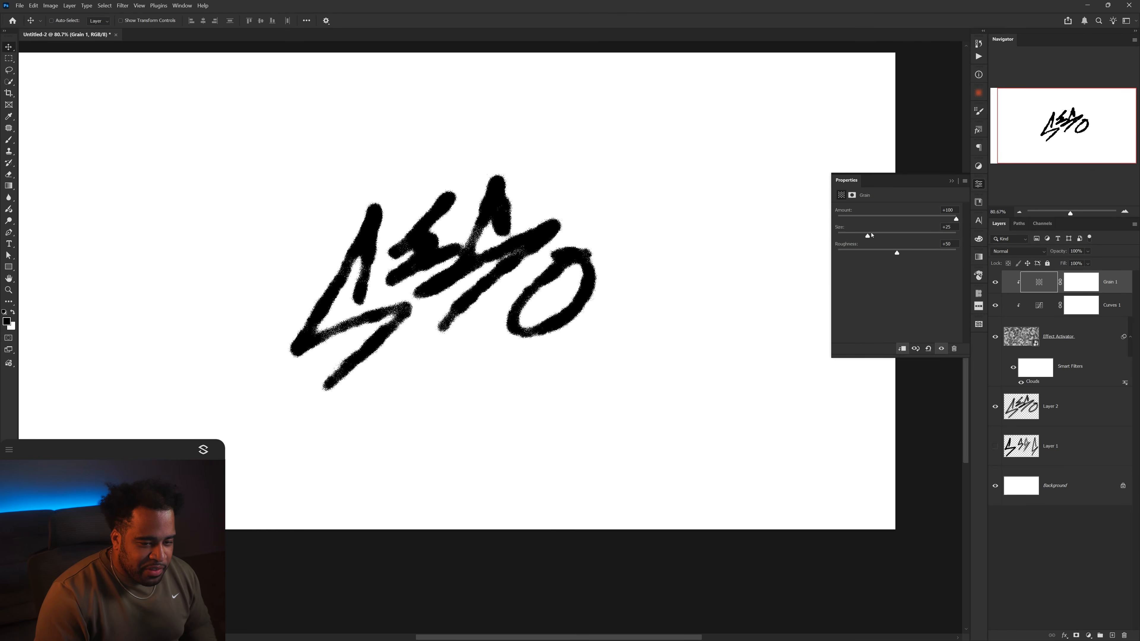
left_click_drag(871, 234, 959, 235)
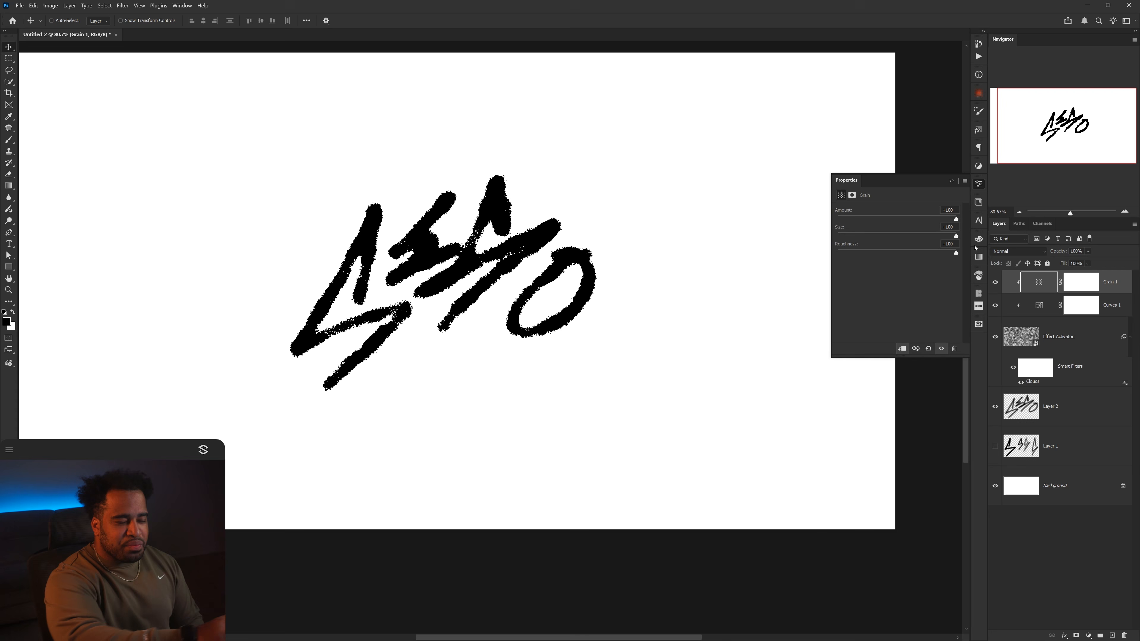
Step: Hide the Curves 1 adjustment and reduce the grain size to 0
left_click(995, 306)
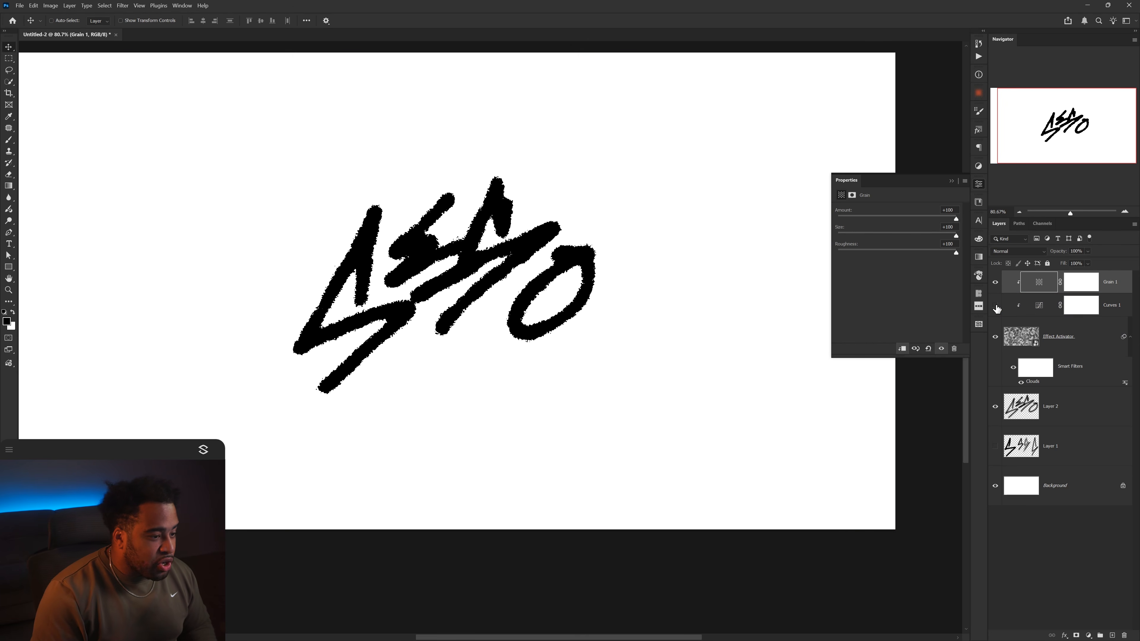
left_click(858, 234)
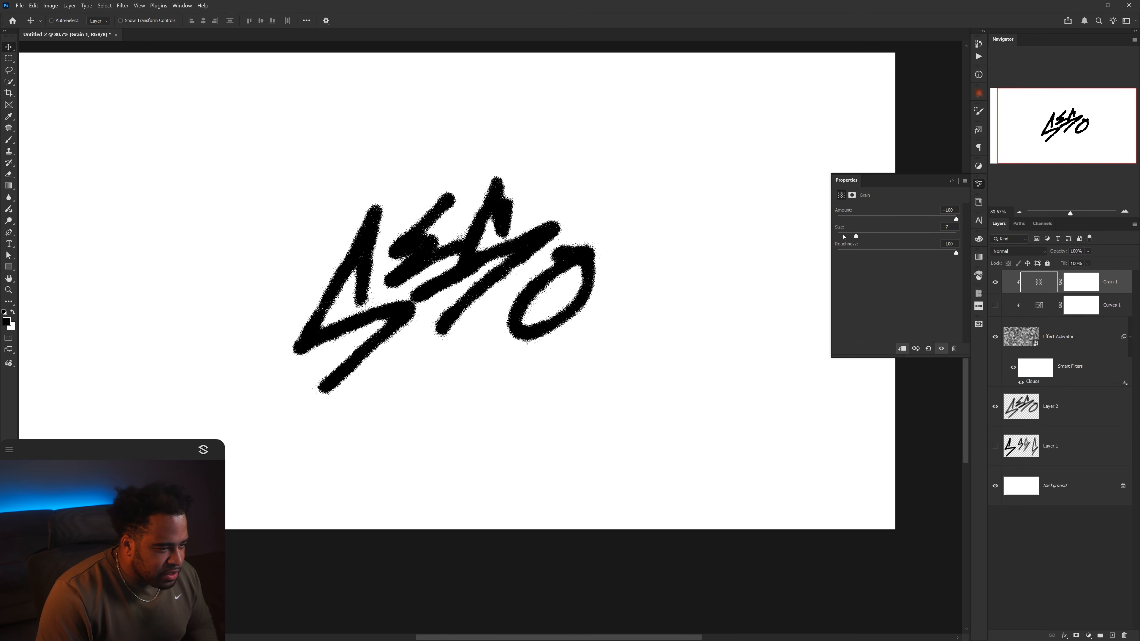
left_click_drag(844, 237, 839, 236)
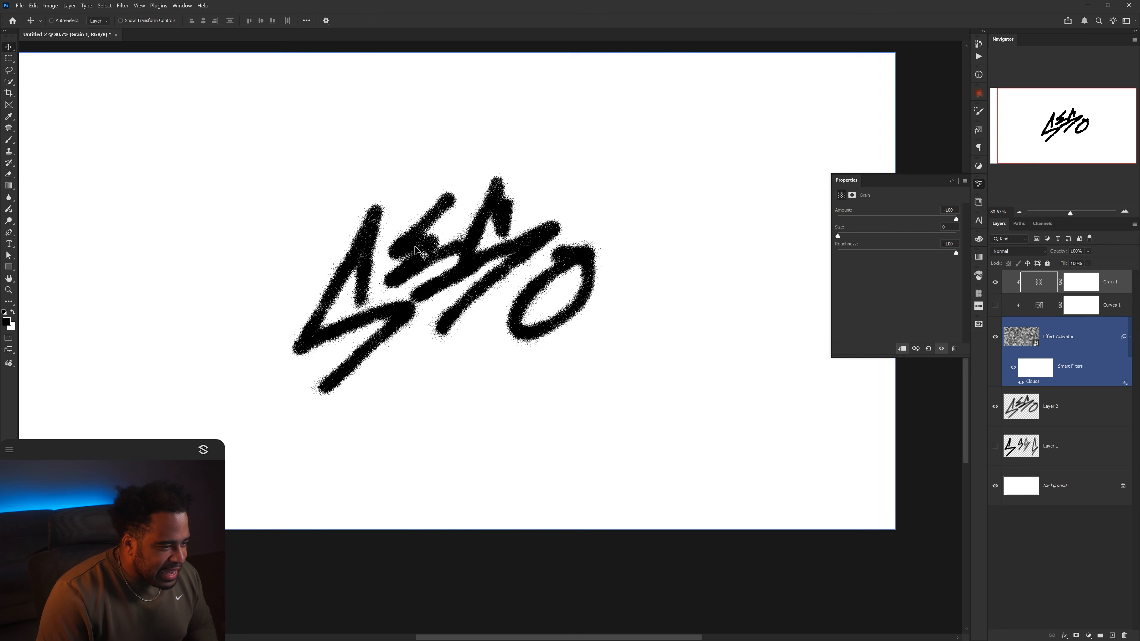
scroll(400, 252, "up", 5)
scroll(449, 238, "down", 3)
scroll(478, 255, "down", 3)
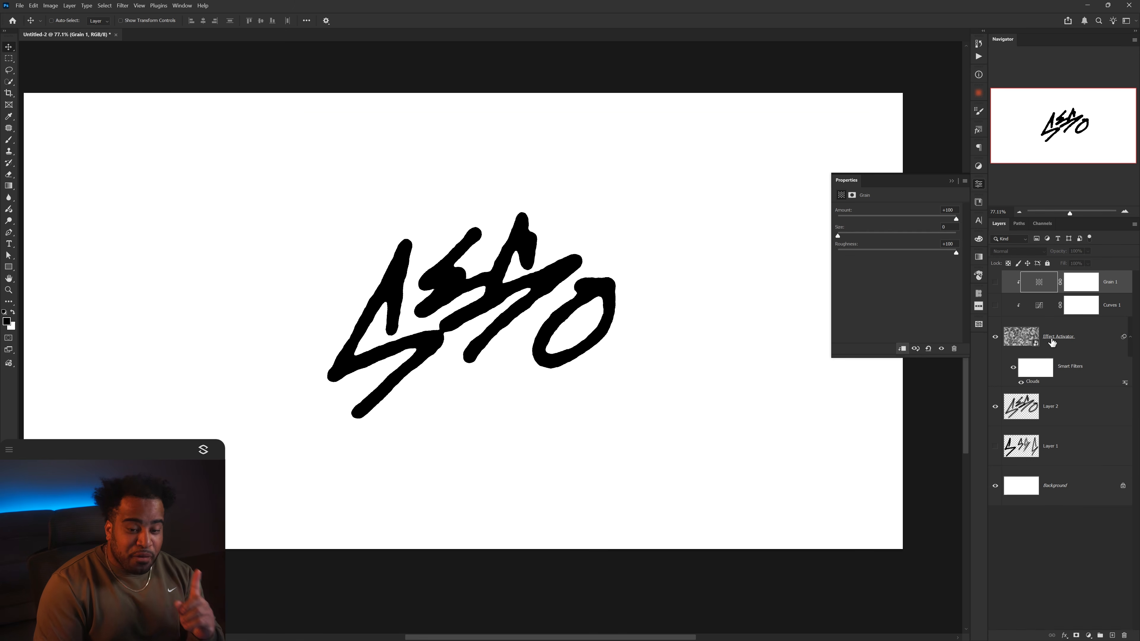
Step: Add a linear 90° gradient fill clipped to the Effect Activator layer
left_click(1089, 634)
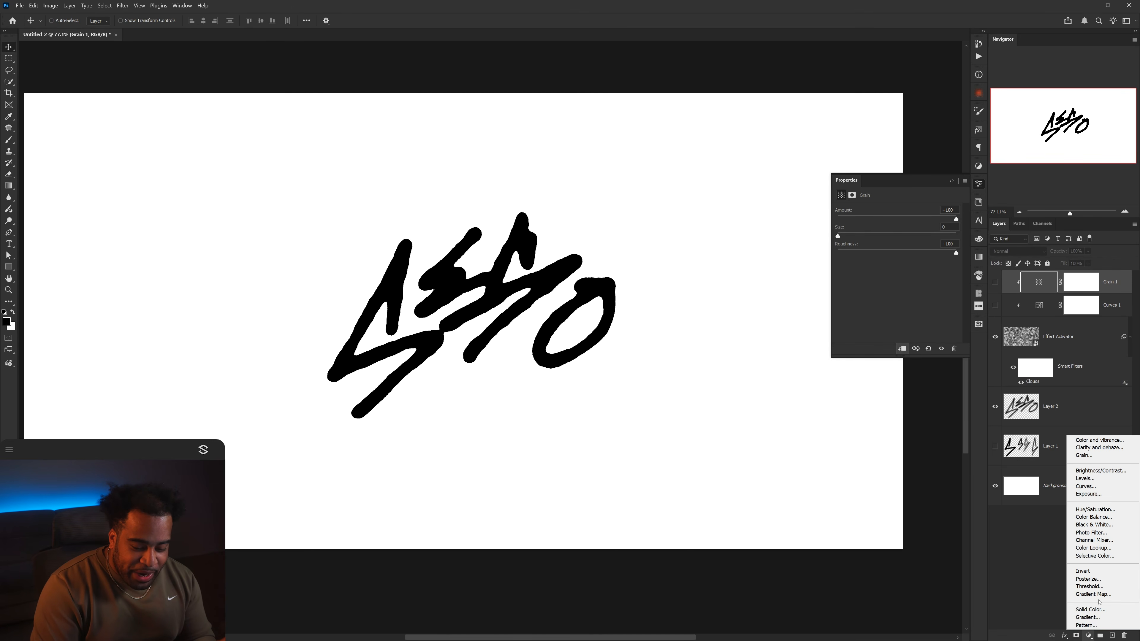
left_click(1089, 618)
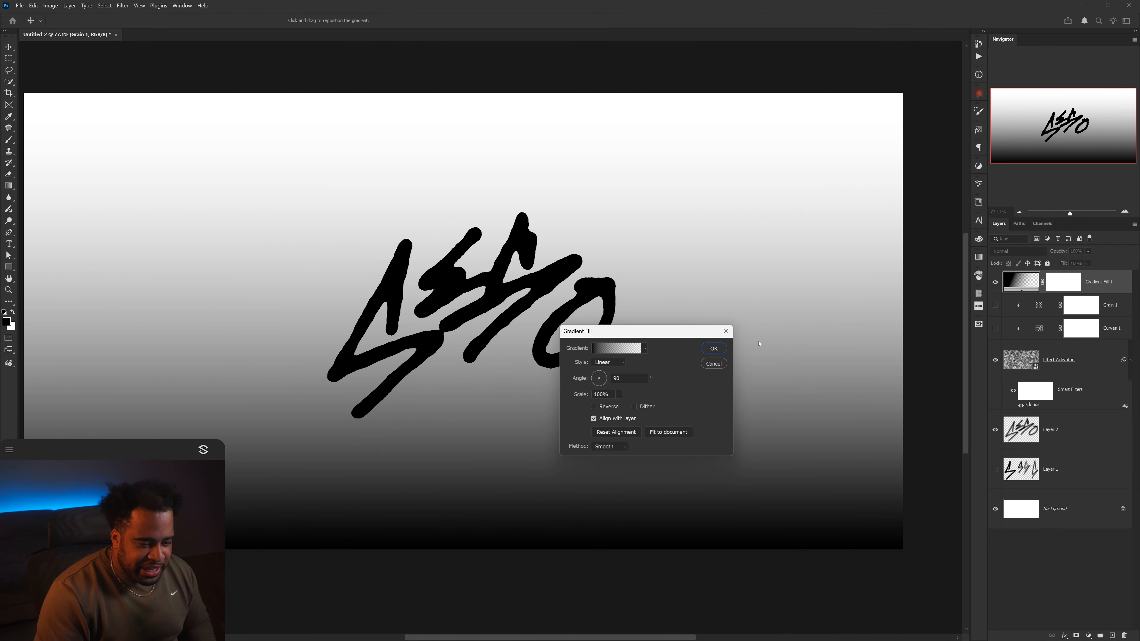
key("Return")
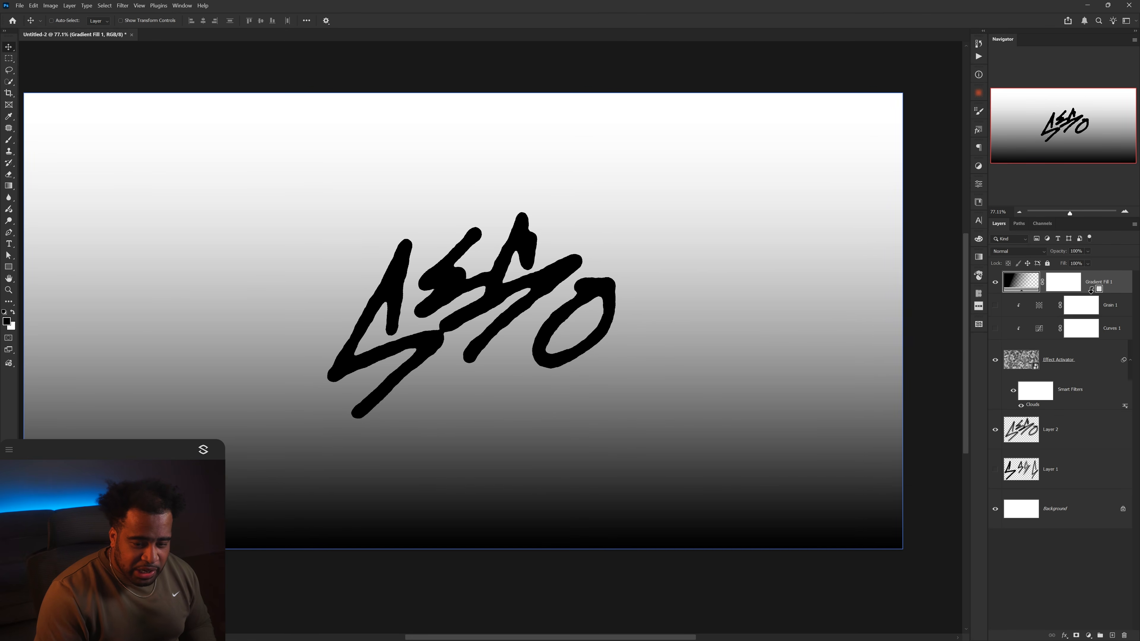
left_click(1098, 294, "alt")
left_click_drag(1050, 286, 847, 349)
Step: Redraw the gradient across the lettering in several directions with the Gradient tool, and hide the gradient fill layer
key("g")
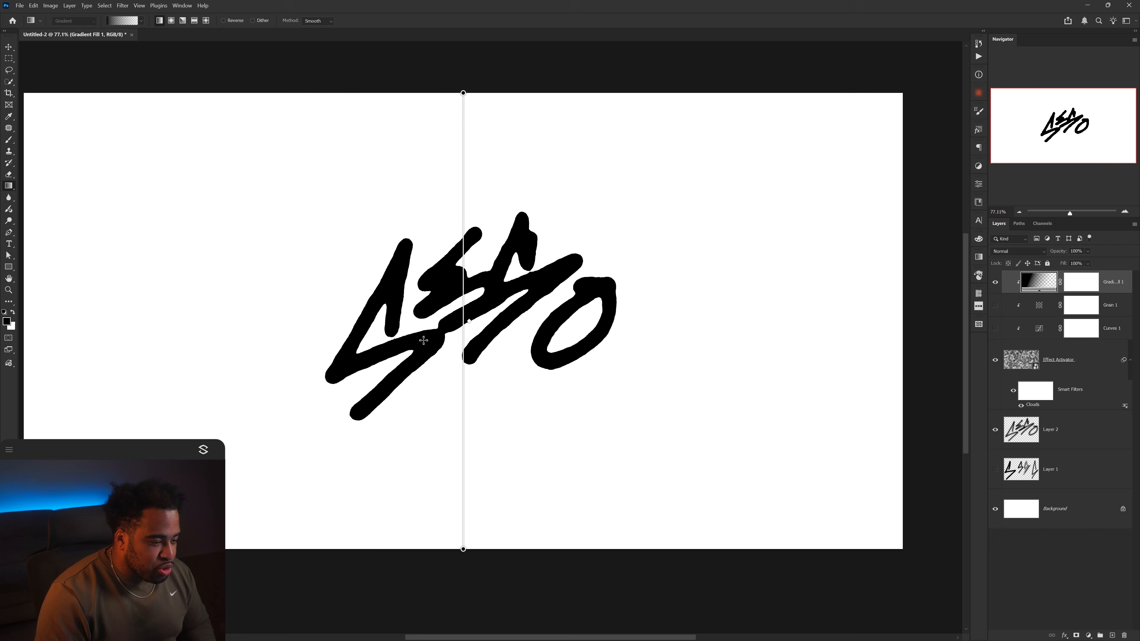
left_click_drag(403, 385, 565, 240)
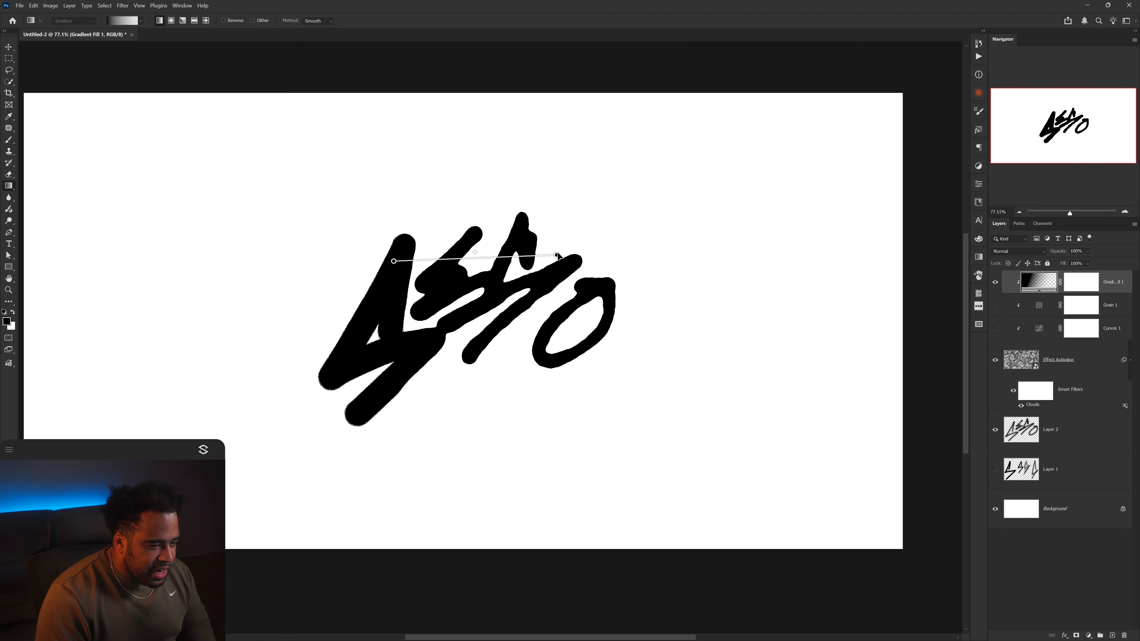
left_click_drag(557, 256, 590, 362)
key("v")
left_click(996, 282)
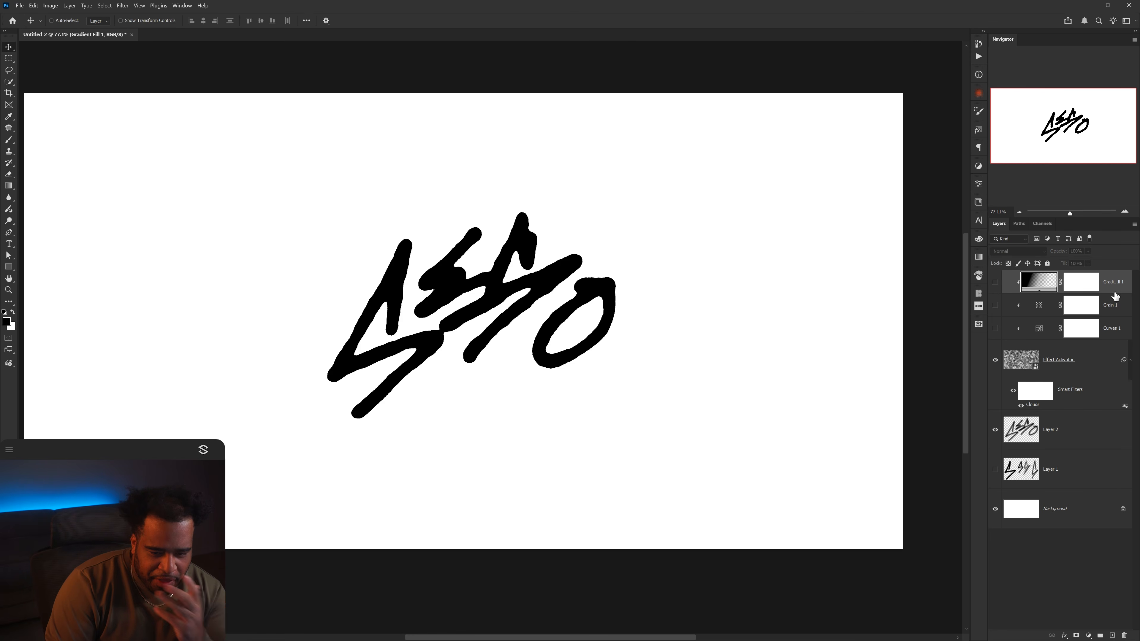
Step: Add a clipped Levels adjustment with midtones at 0.76 and white input at 170, and hide it
left_click(1089, 635)
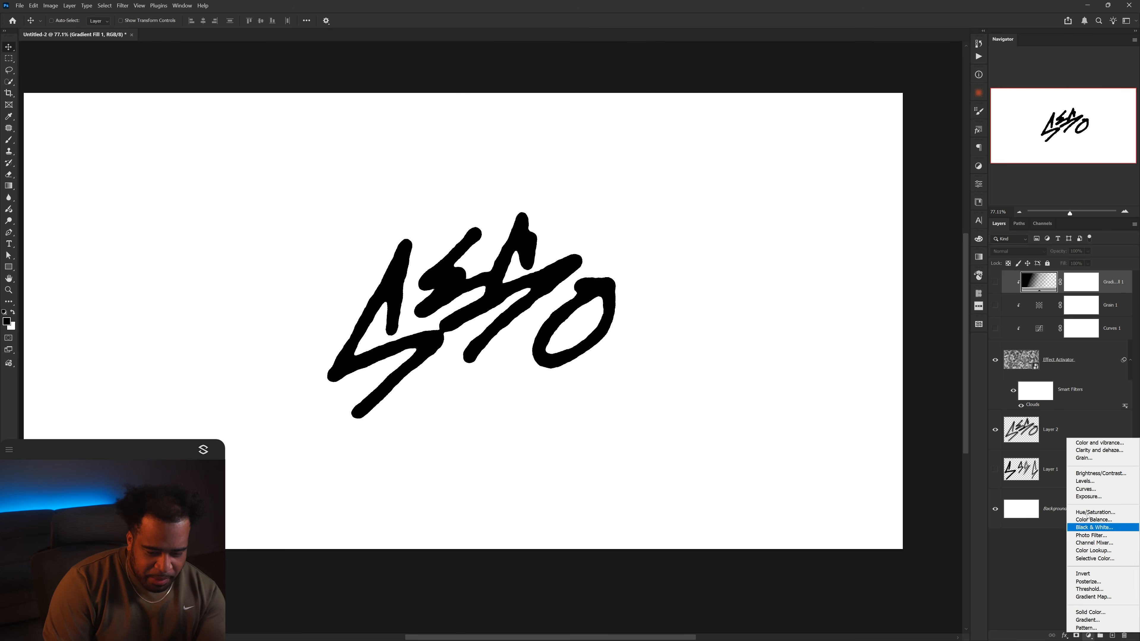
left_click(1091, 527)
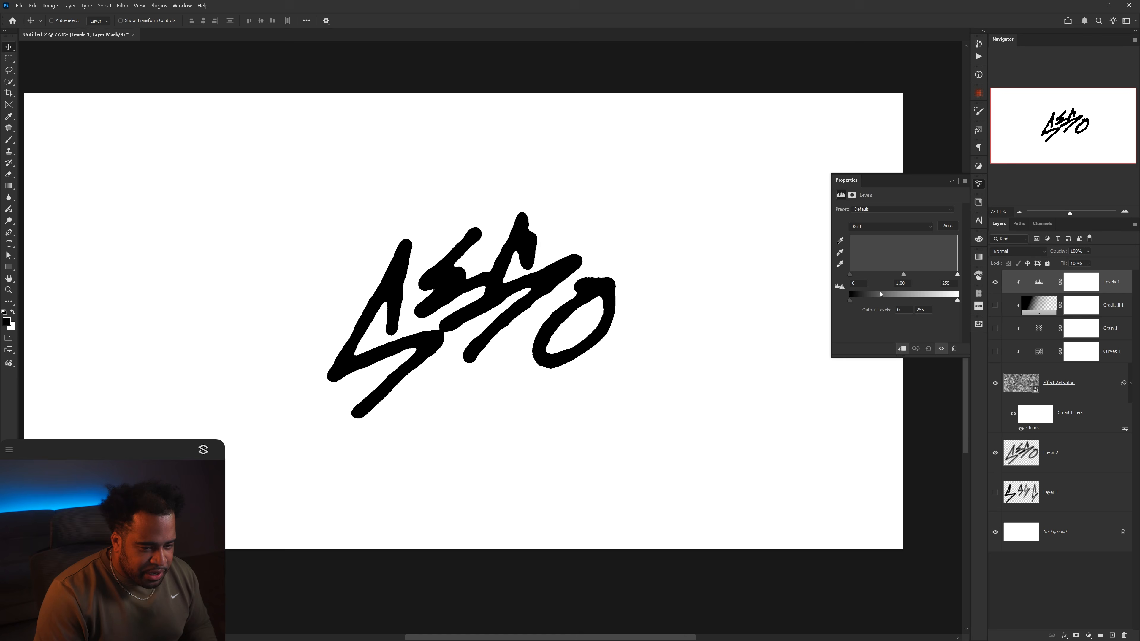
left_click_drag(908, 277, 937, 277)
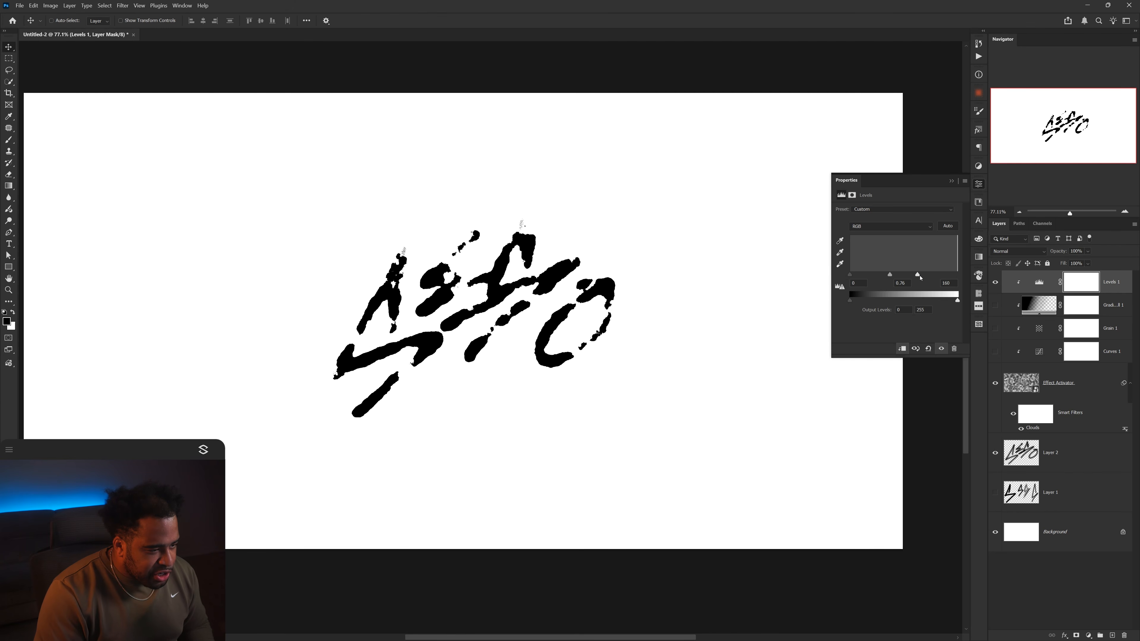
mouse_move(919, 277)
left_mouse_down()
mouse_move(908, 278)
mouse_move(922, 277)
left_mouse_up()
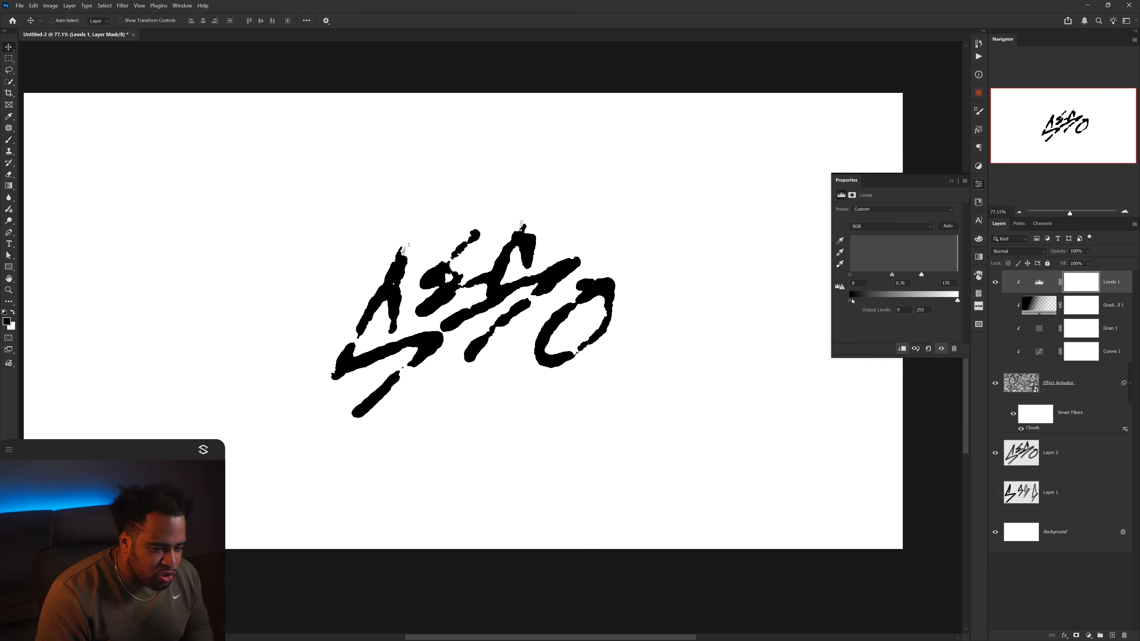
left_click(996, 281)
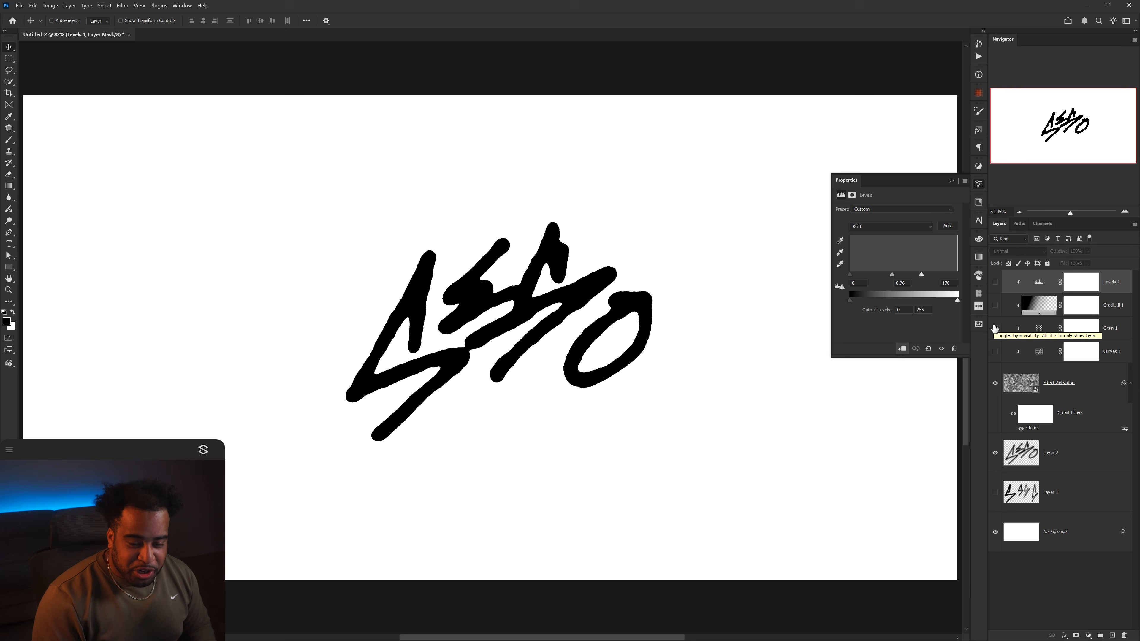
left_click(994, 328)
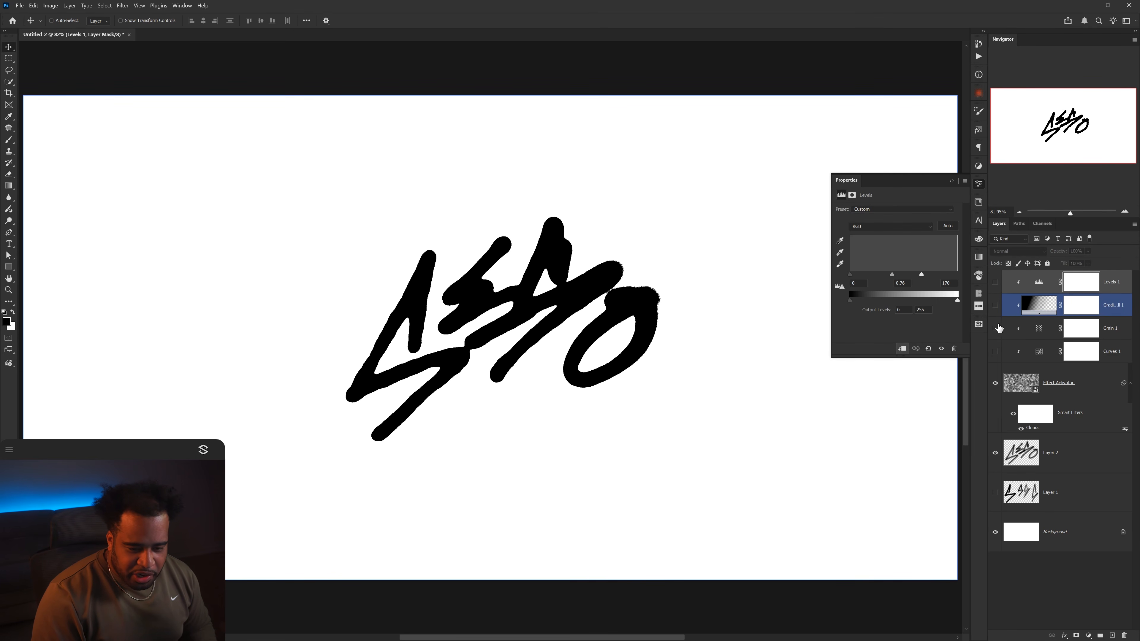
Step: Hide Layer 2, create a new layer above it, and paint a black CRAZY graffiti tag there, redrawing the first stroke
left_click(1077, 382)
left_click(1077, 453)
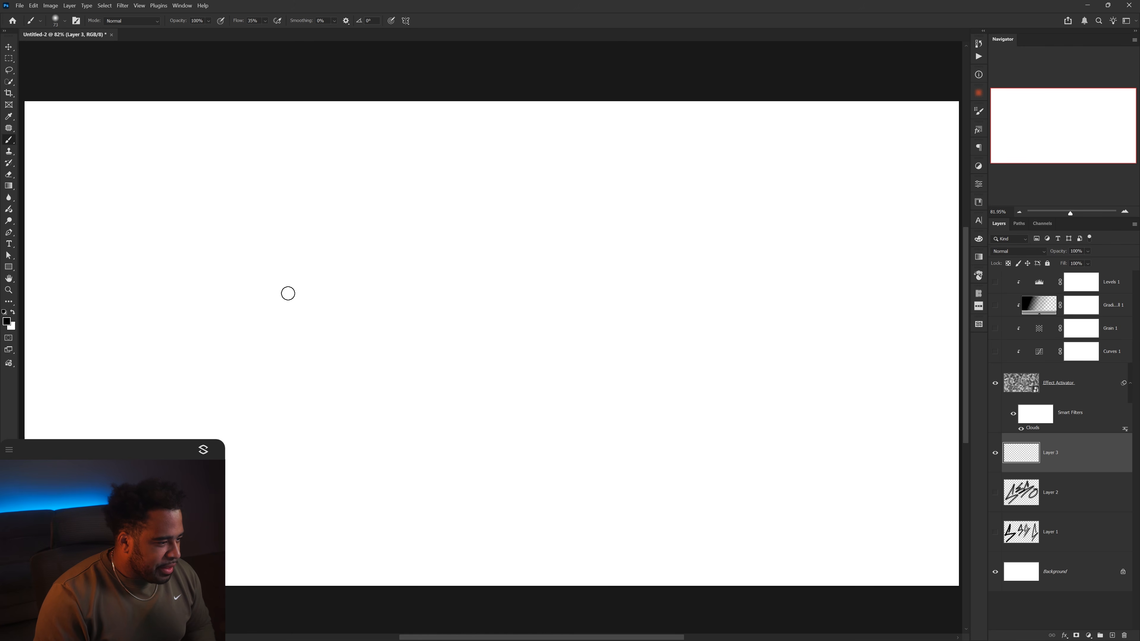
mouse_move(298, 312)
left_mouse_down()
mouse_move(298, 249)
mouse_move(356, 301)
mouse_move(323, 347)
left_mouse_up()
key("ctrl+z")
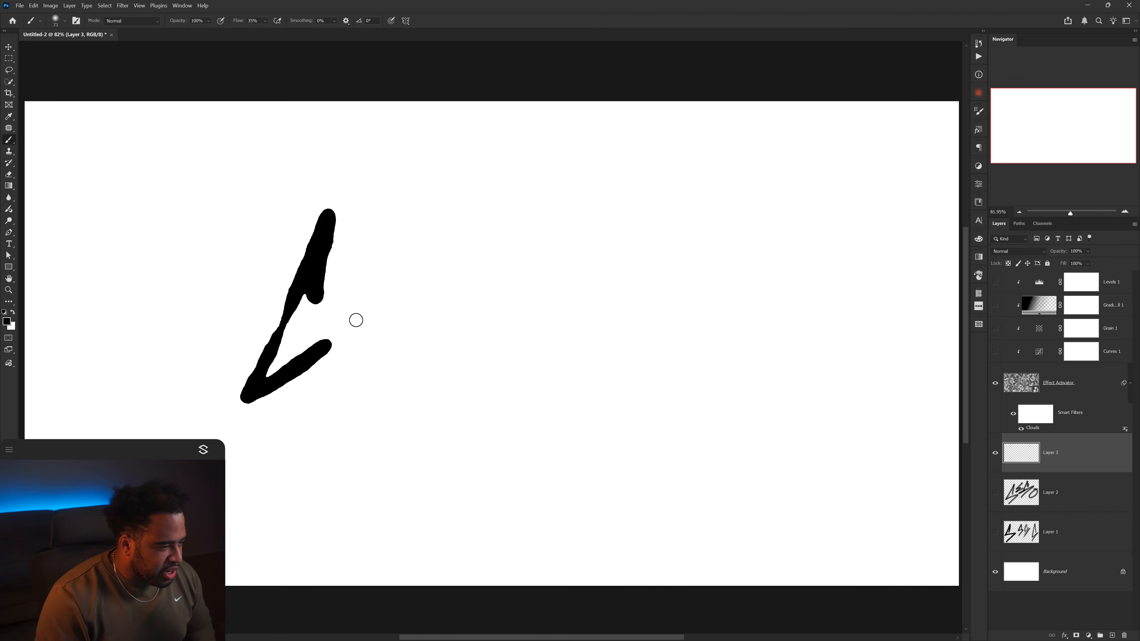
mouse_move(365, 254)
left_mouse_down()
mouse_move(349, 301)
mouse_move(328, 282)
mouse_move(484, 244)
left_mouse_up()
left_click_drag(568, 257, 605, 325)
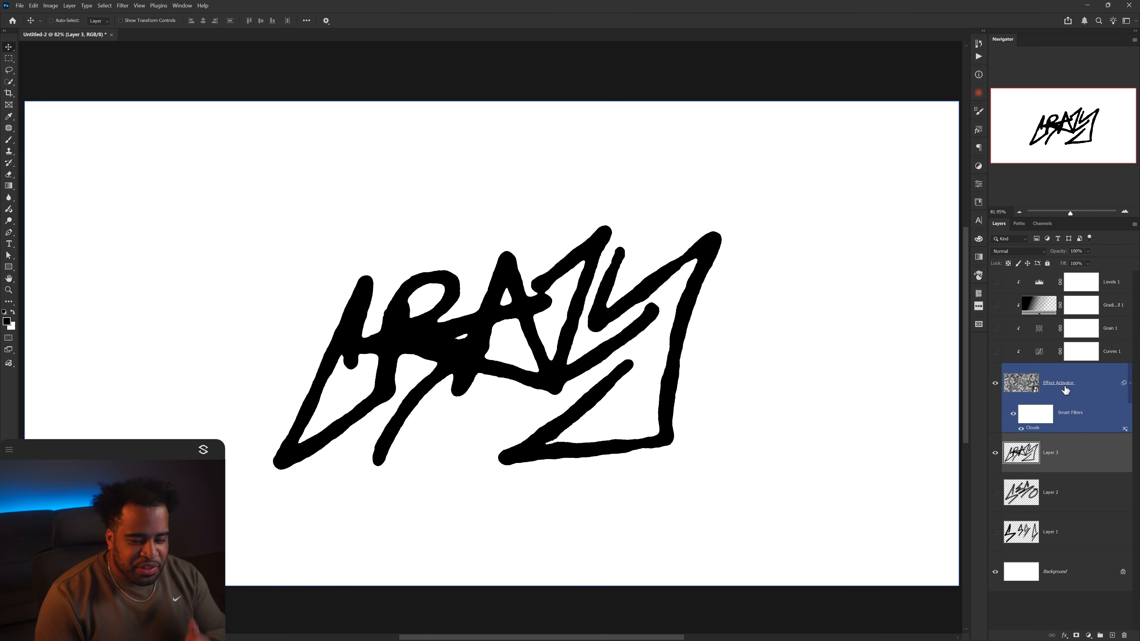
Step: Add a Filter Gallery Halftone Pattern to the Effect Activator layer, trying Circle before setting Dot type, size 2 and contrast 11
left_click(1066, 389)
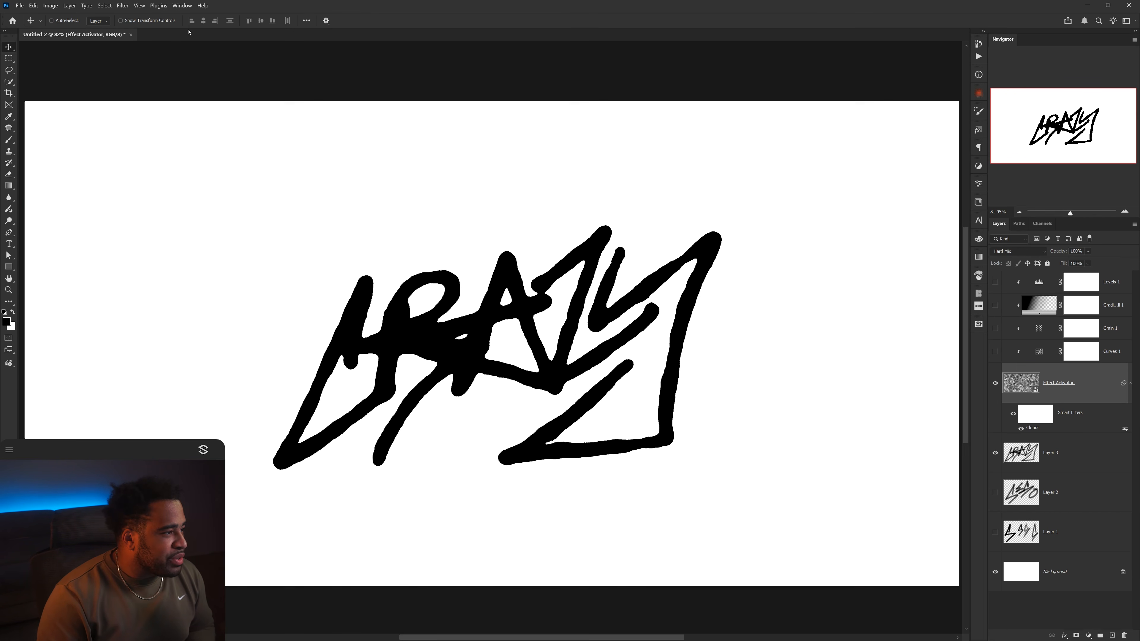
left_click(123, 6)
left_click(140, 73)
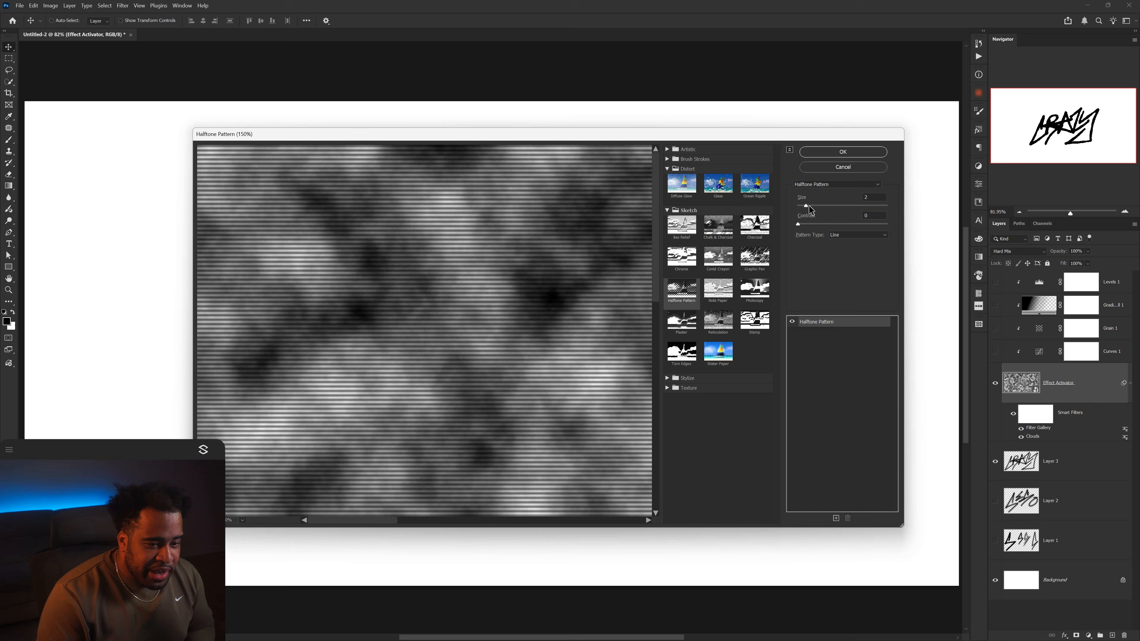
mouse_move(798, 223)
left_mouse_down()
mouse_move(831, 223)
mouse_move(814, 223)
left_mouse_up()
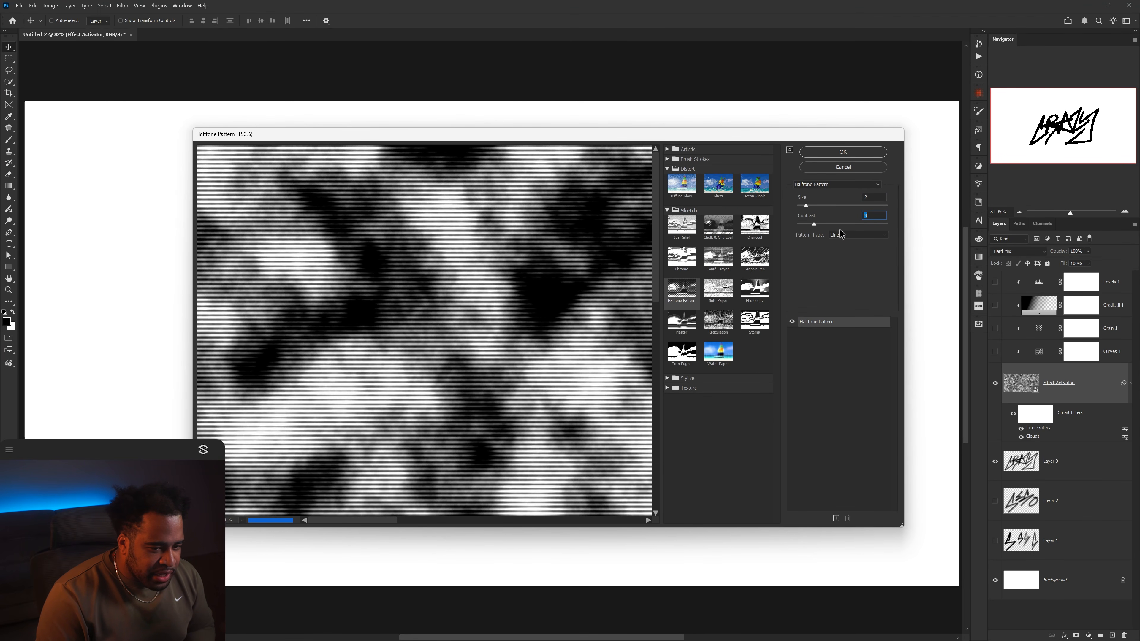
left_click(843, 242)
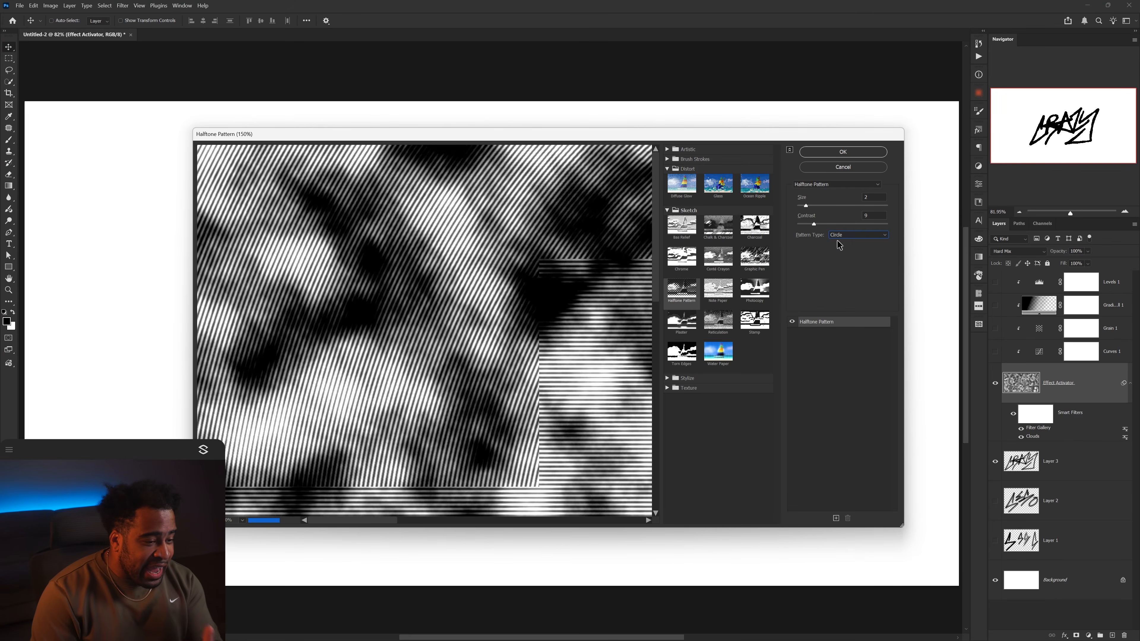
left_click_drag(551, 264, 524, 284)
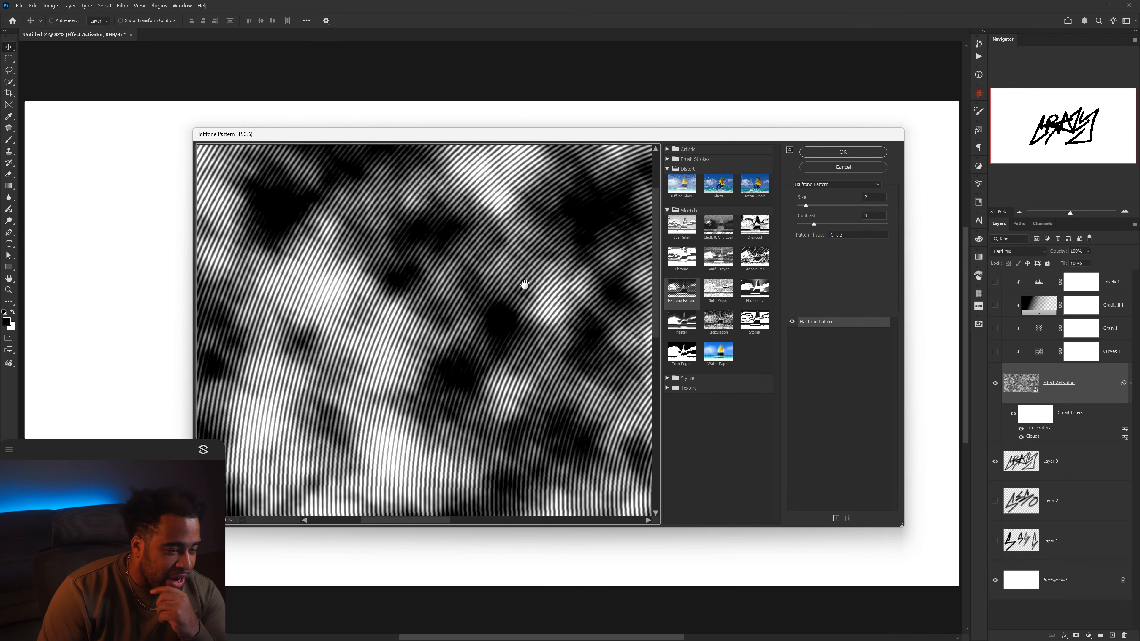
left_click(842, 238)
left_click(842, 246)
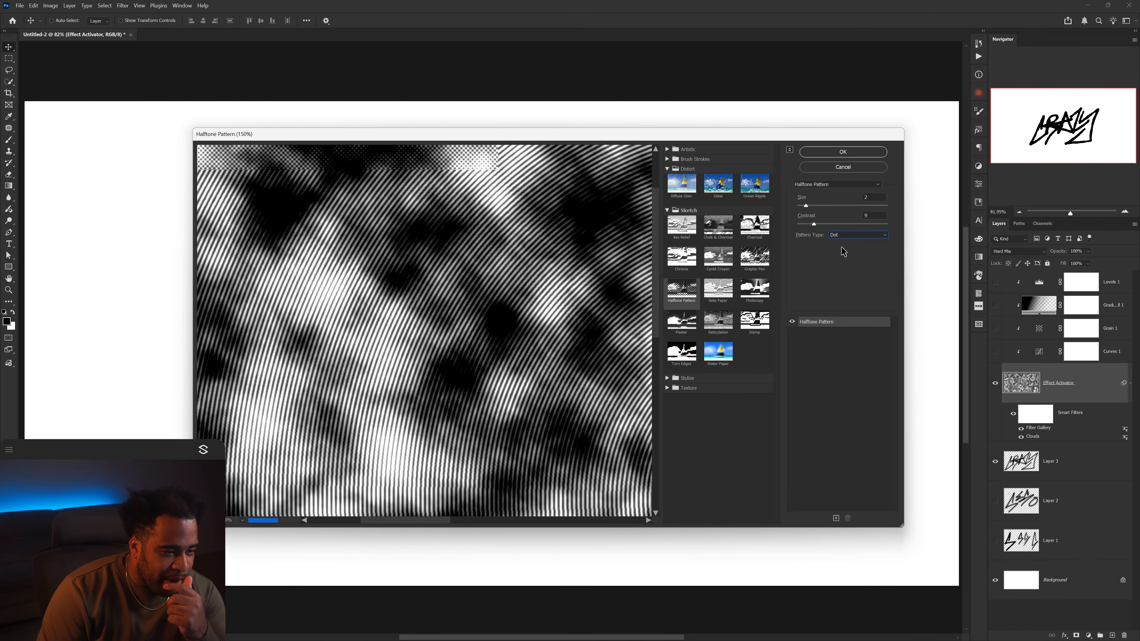
left_click_drag(593, 288, 520, 277)
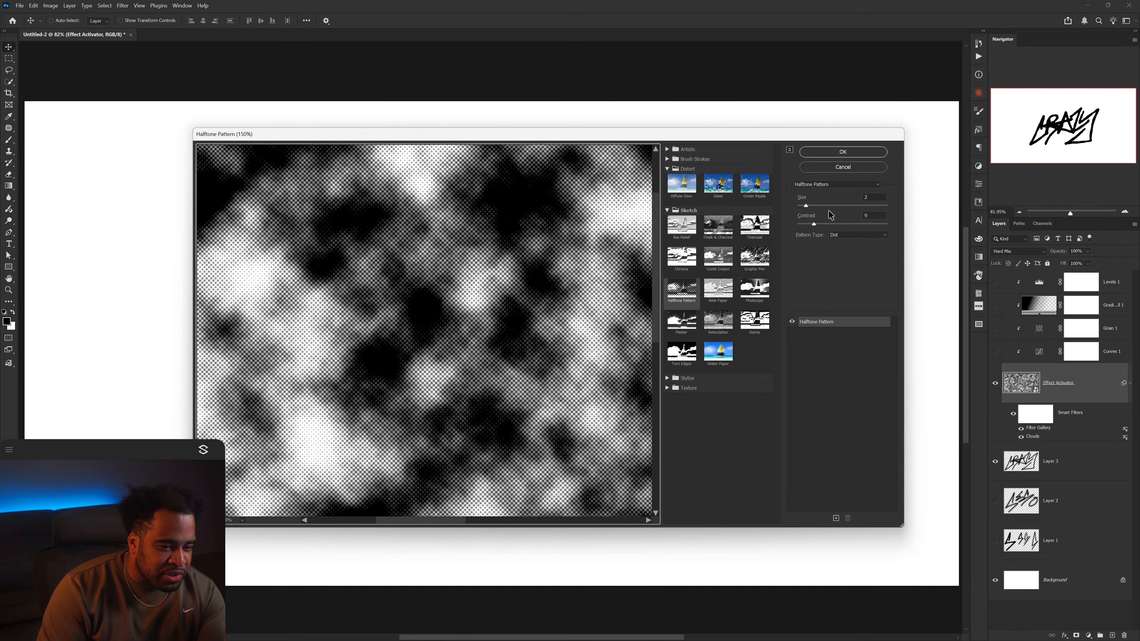
left_click_drag(816, 226, 822, 225)
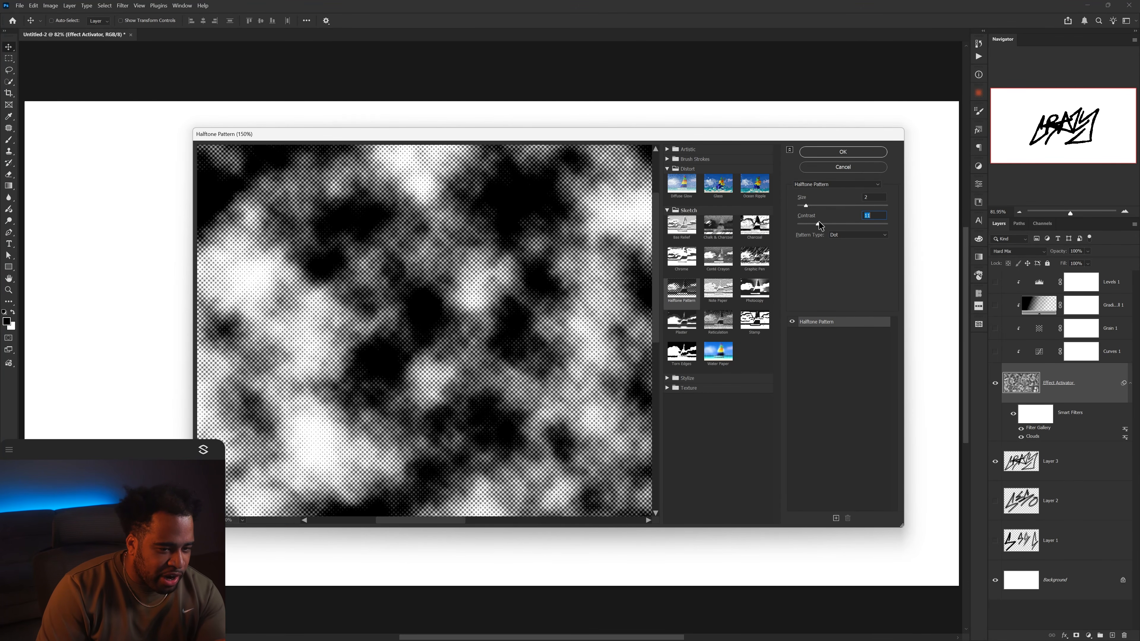
Step: Stack a second Halftone Pattern effect with Circle type, size 1 and contrast 14, and apply the filter
left_click(836, 519)
left_click(831, 235)
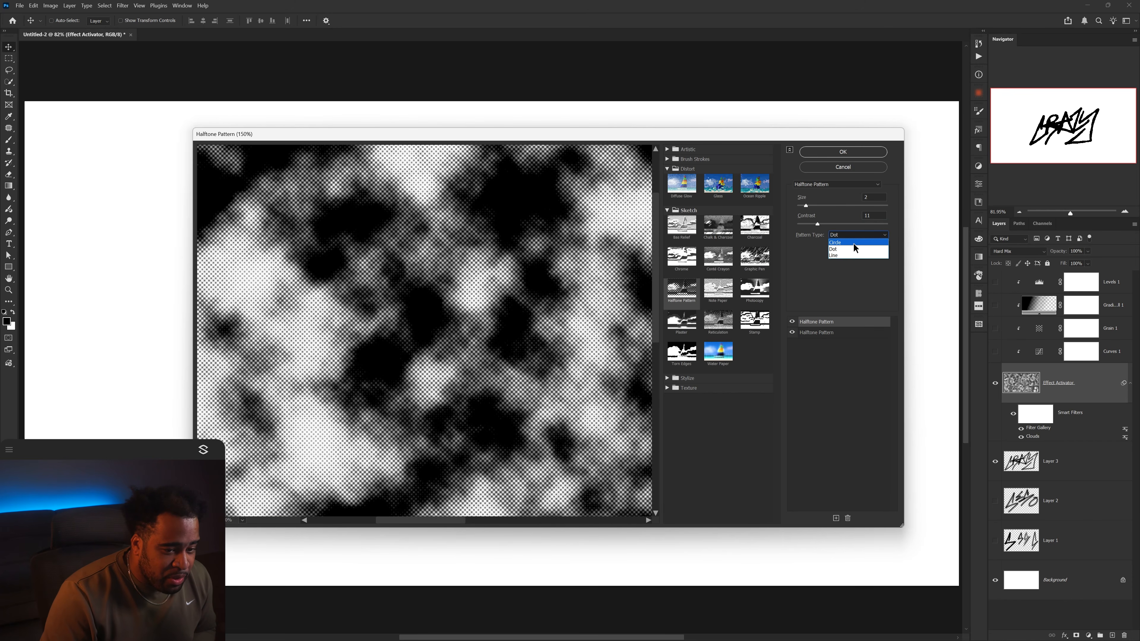
left_click(842, 242)
left_click_drag(595, 296, 395, 273)
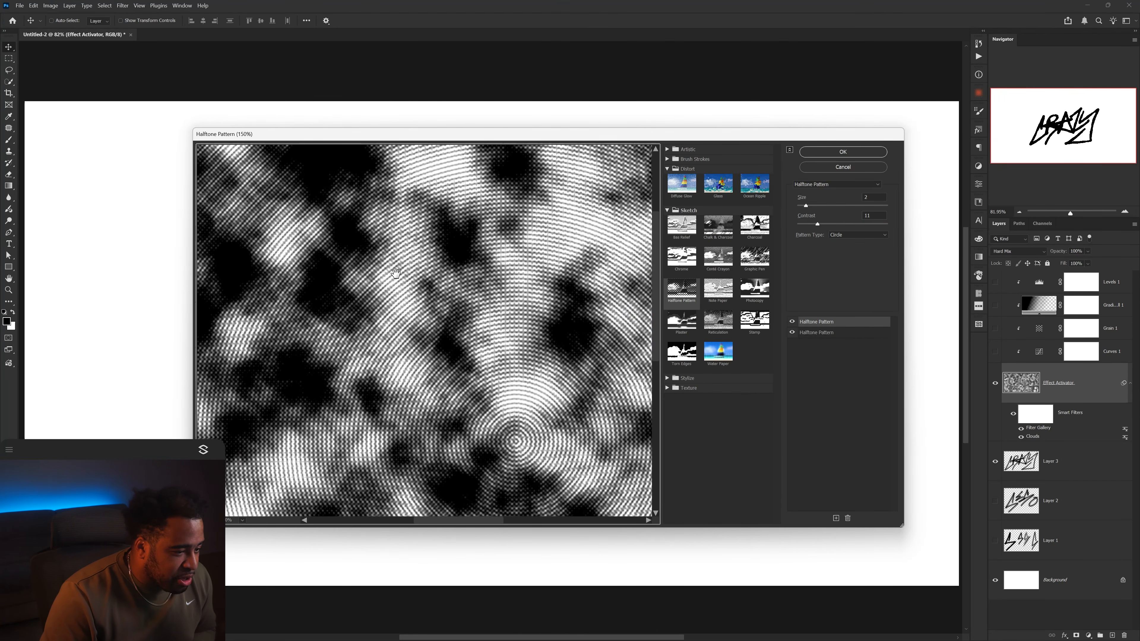
left_click(858, 235)
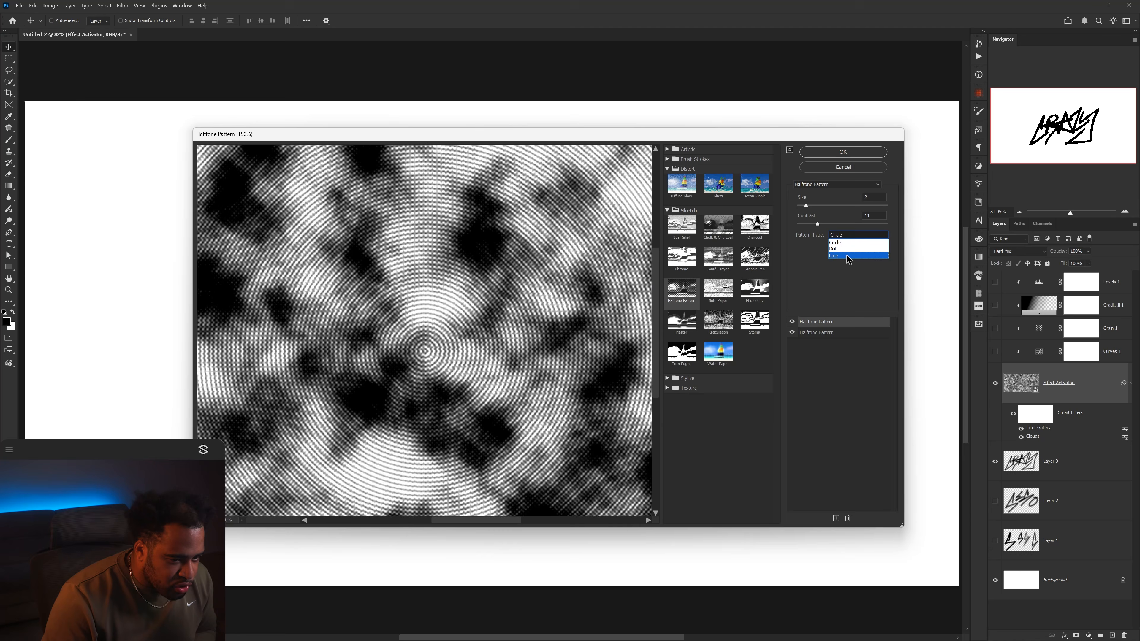
left_click(849, 259)
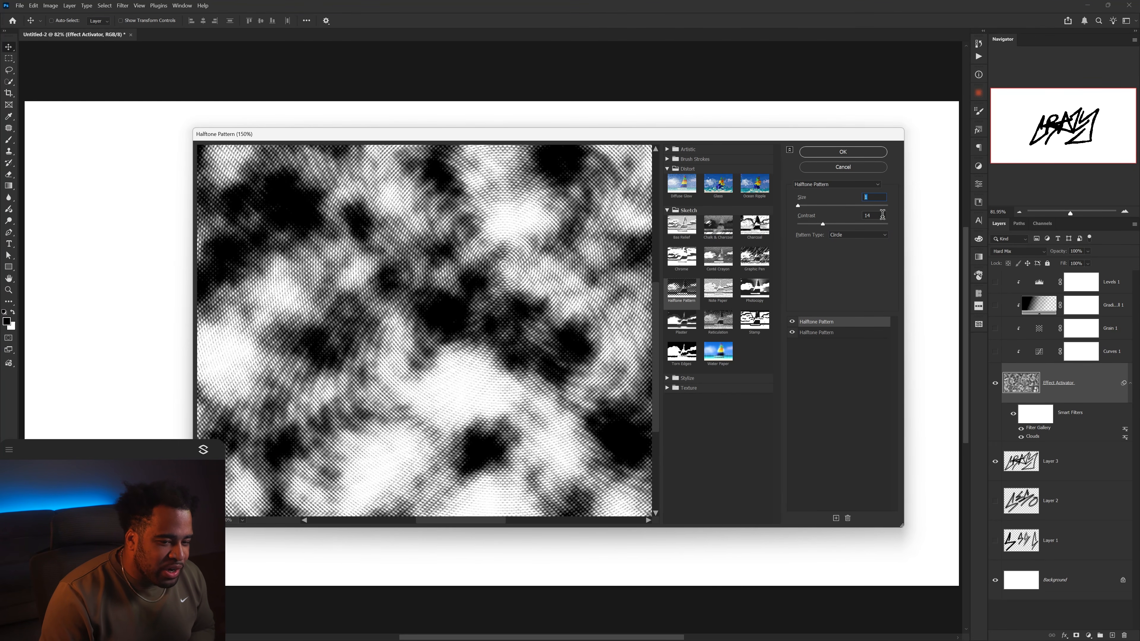
left_click_drag(522, 300, 570, 369)
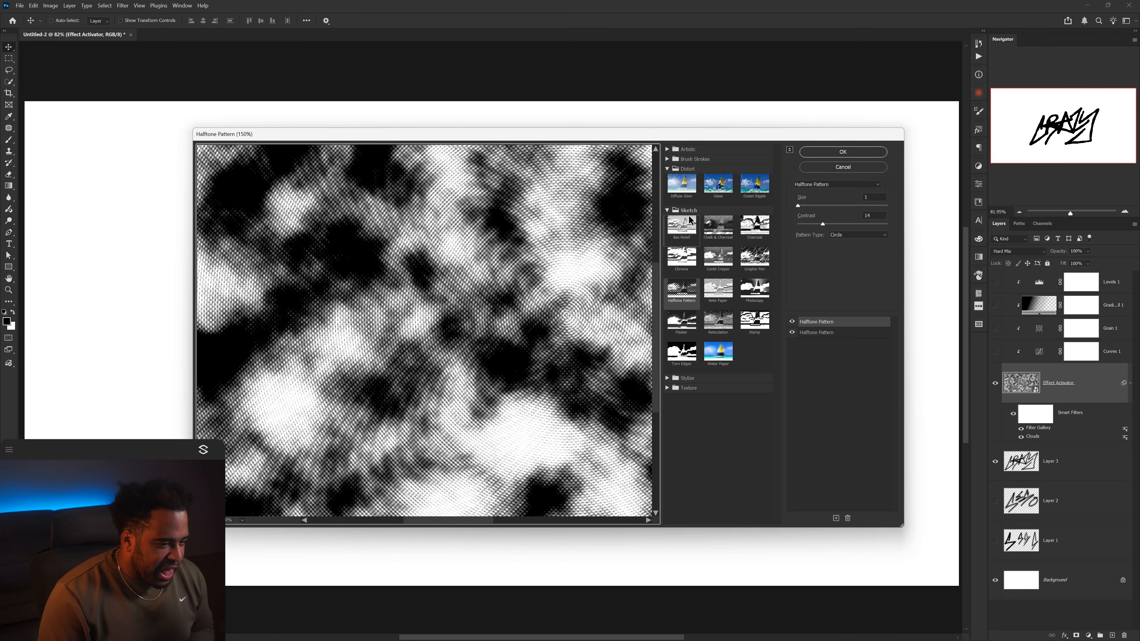
left_click(879, 154)
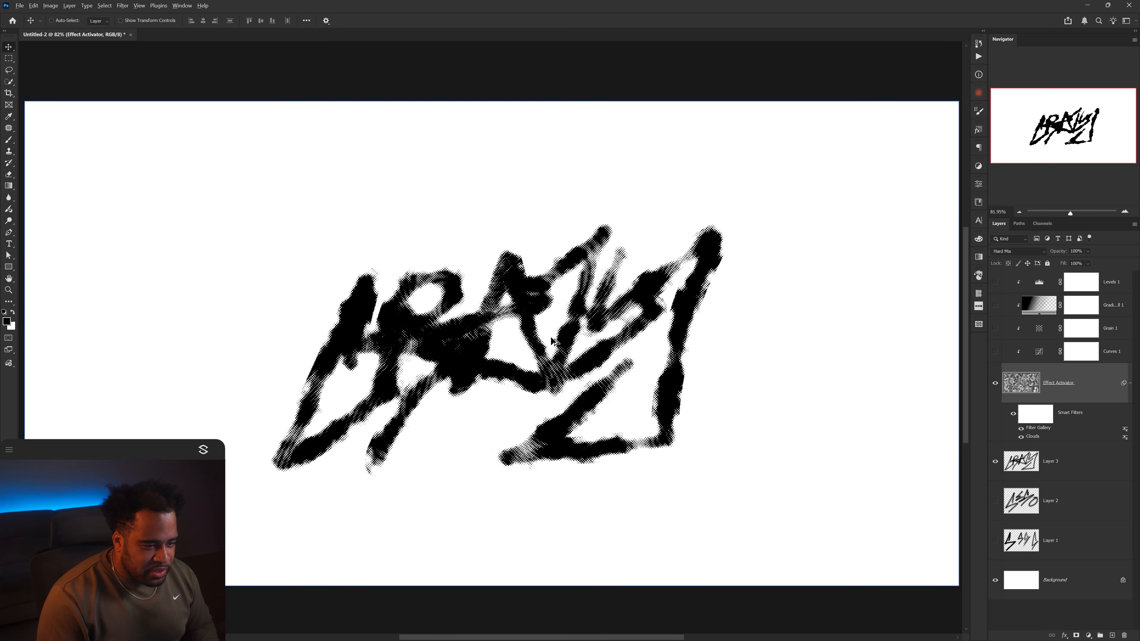
Step: Stamp all visible layers into a new merged layer above Effect Activator and move it to the top of the layer stack
scroll(467, 352, "up", 1)
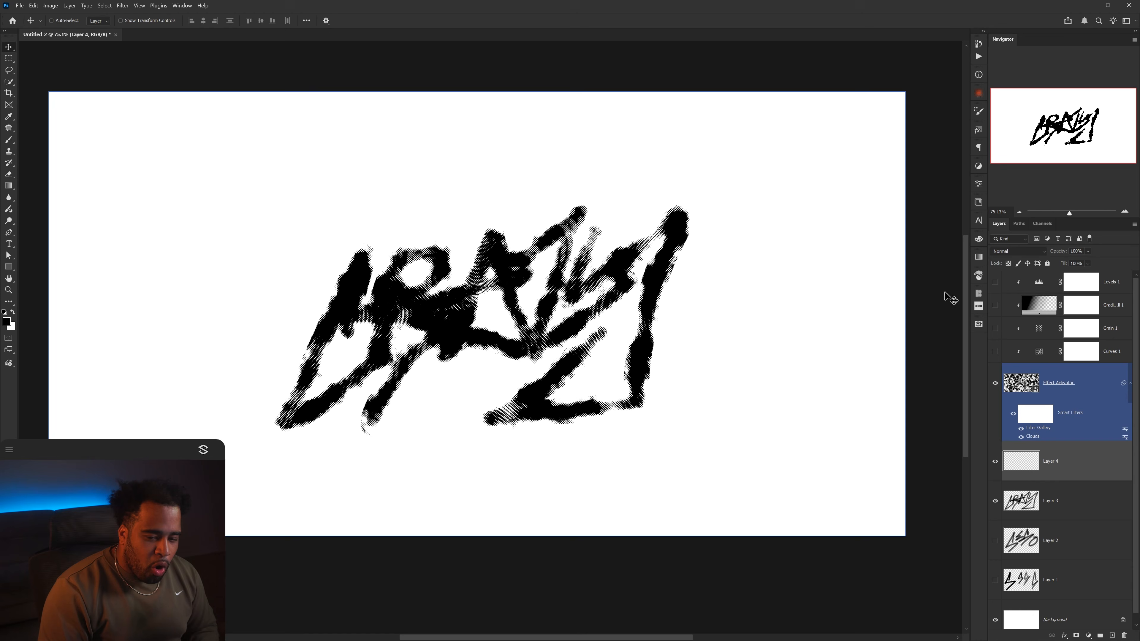
left_click(1082, 382)
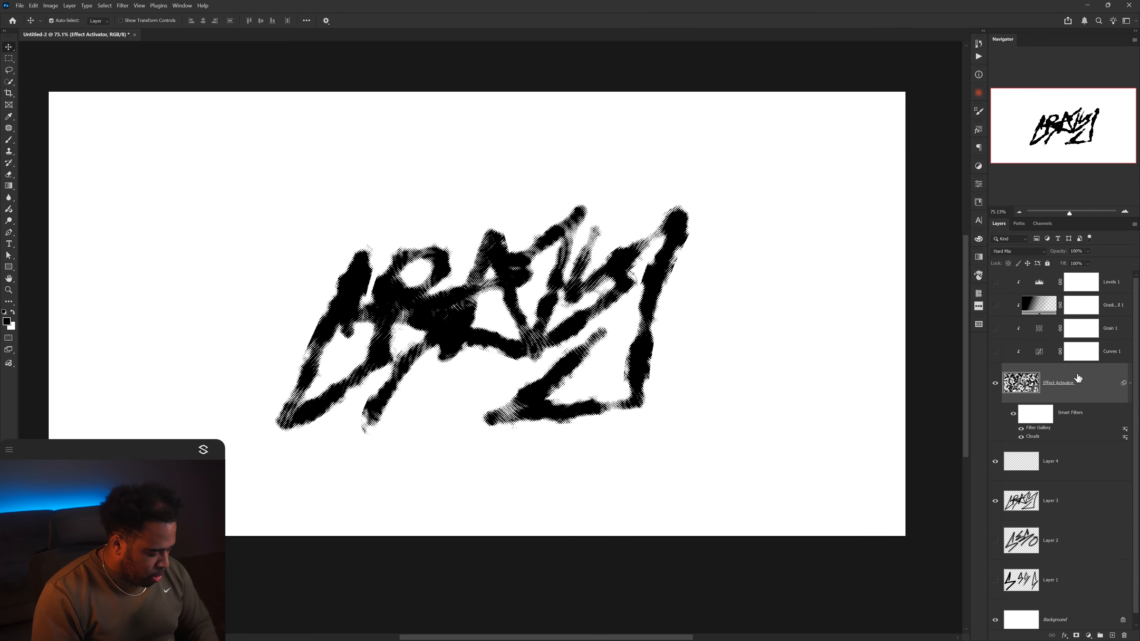
key("ctrl+shift+alt+e")
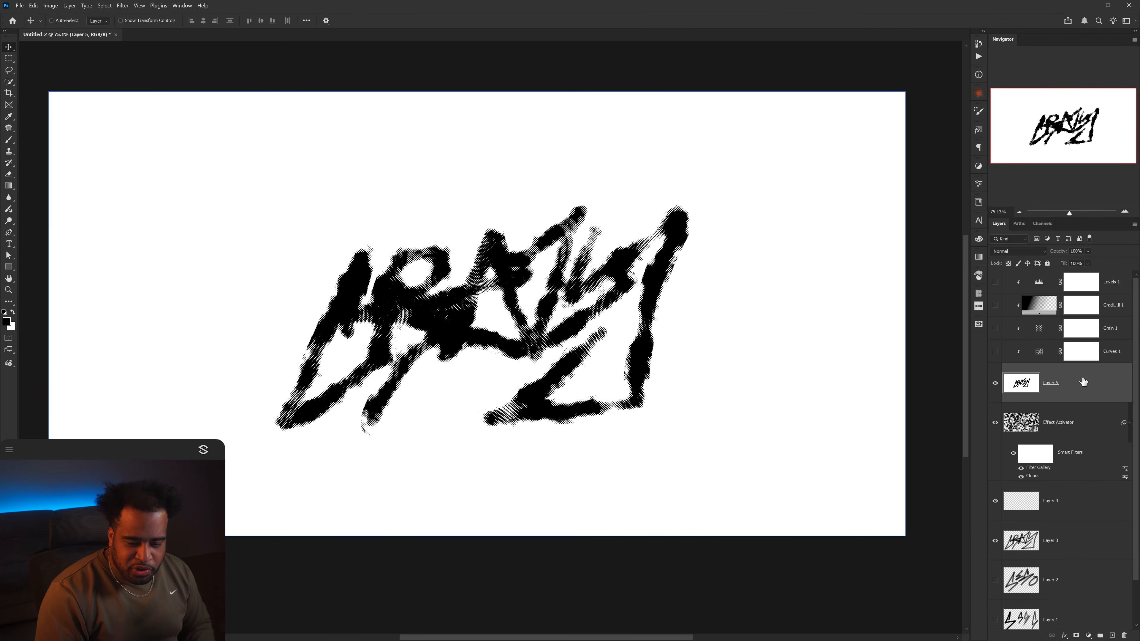
left_click_drag(1083, 381, 1075, 278)
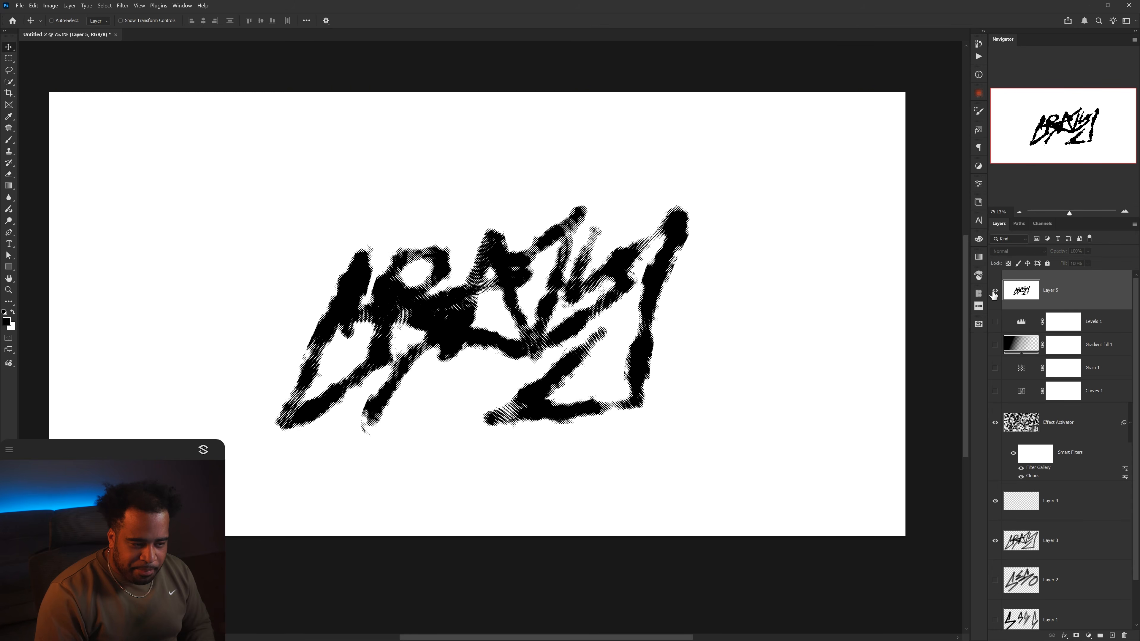
left_click(1051, 418)
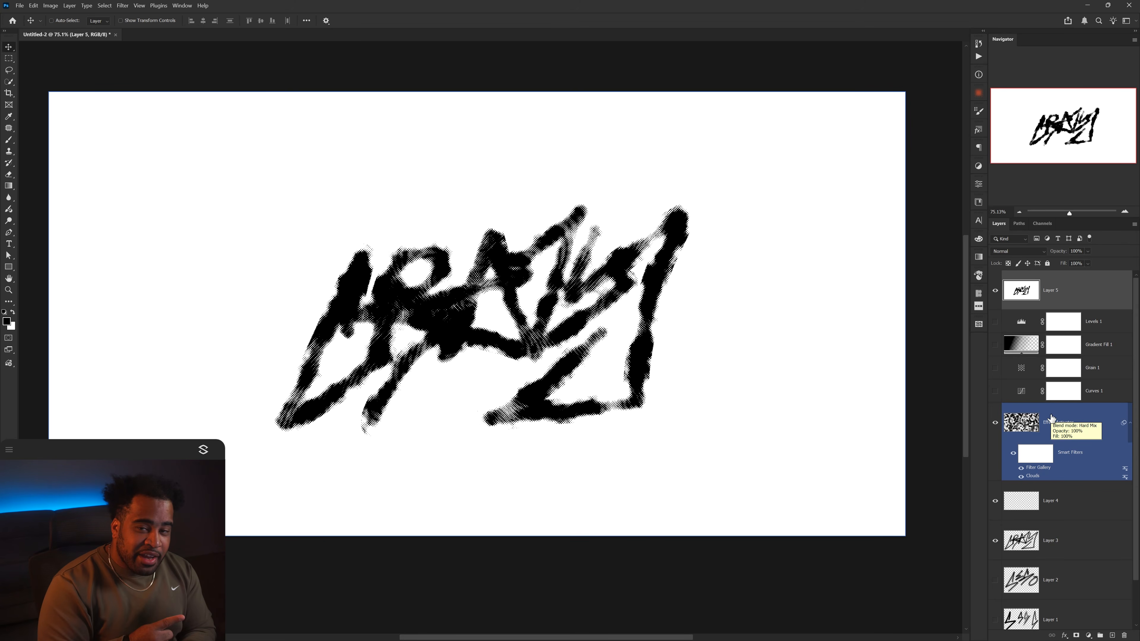
Step: Show only the merged Layer 5 and select its black lettering with Color Range at fuzziness 50
left_click(995, 291)
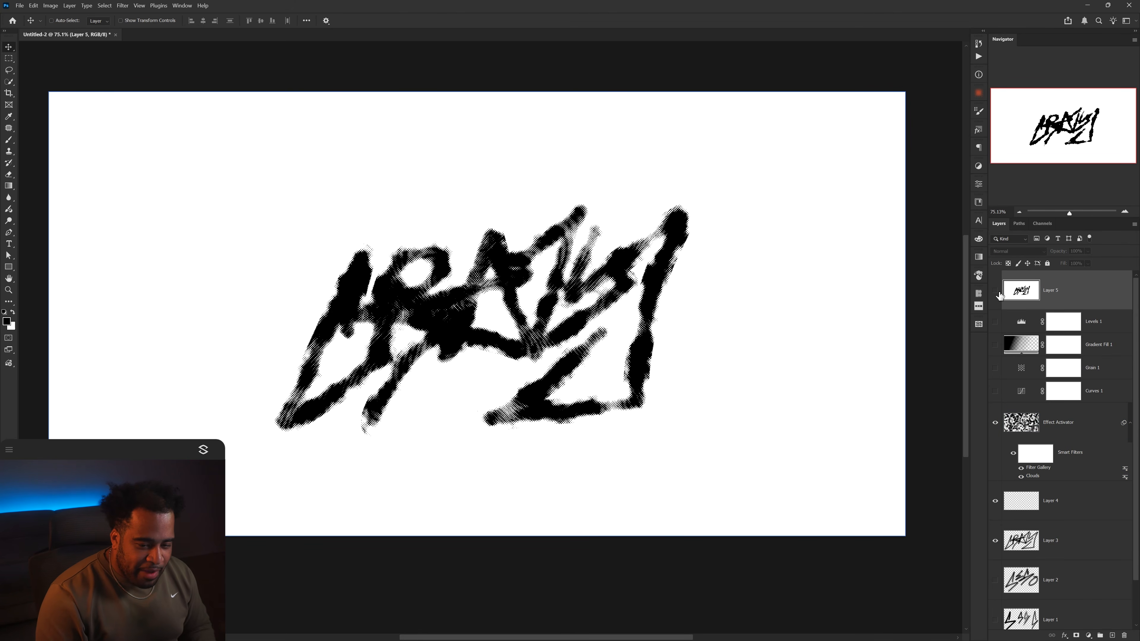
left_click(996, 291)
left_click(106, 6)
left_click(117, 93)
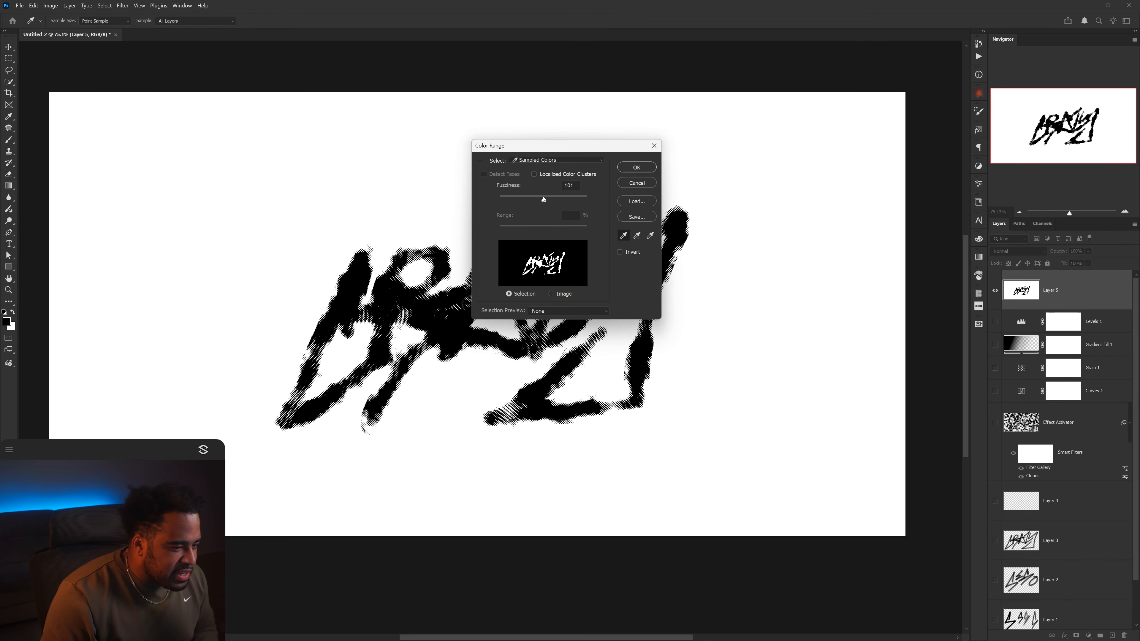
left_click_drag(540, 200, 519, 199)
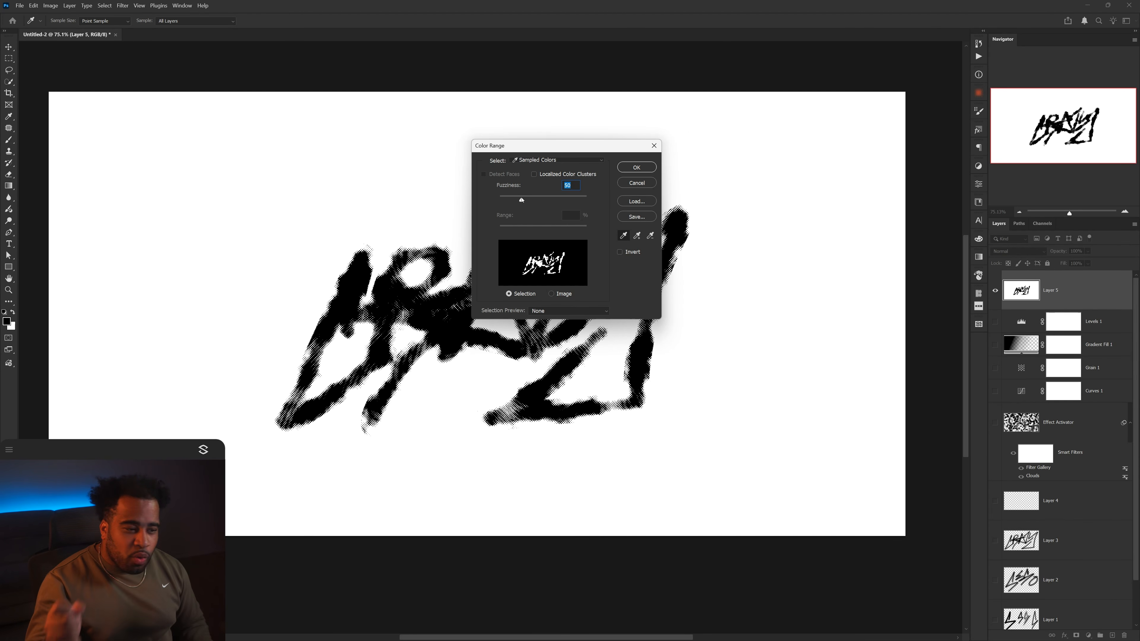
left_click(454, 333)
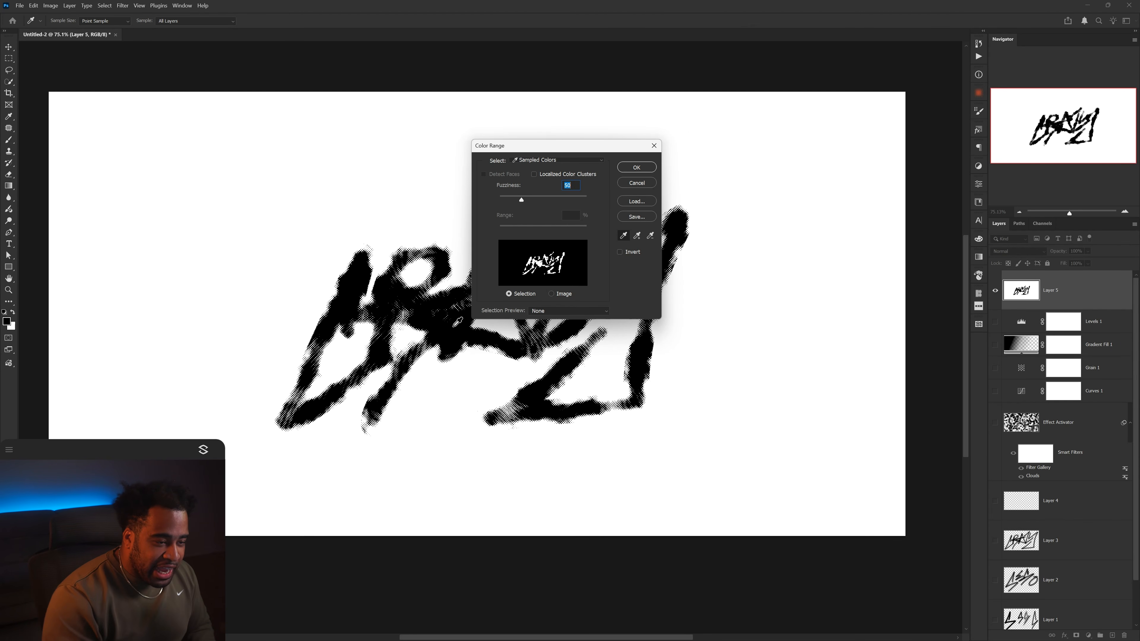
left_click(636, 167)
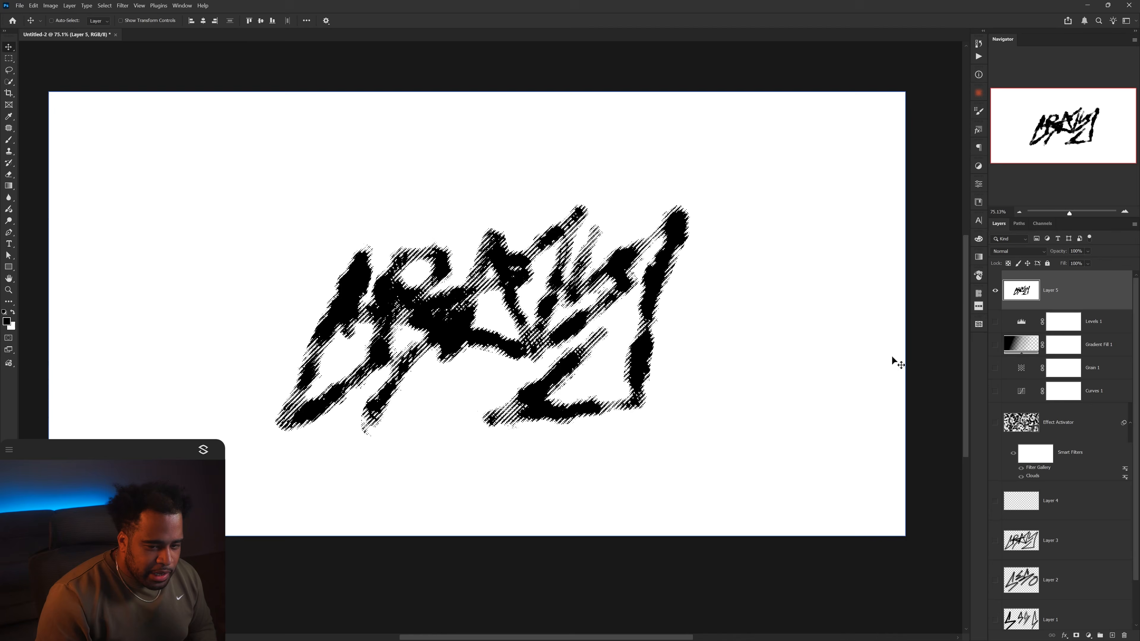
Step: Hide Layer 5 and add a red Solid Color fill masked to the selected lettering
left_click(995, 290)
left_click(1088, 635)
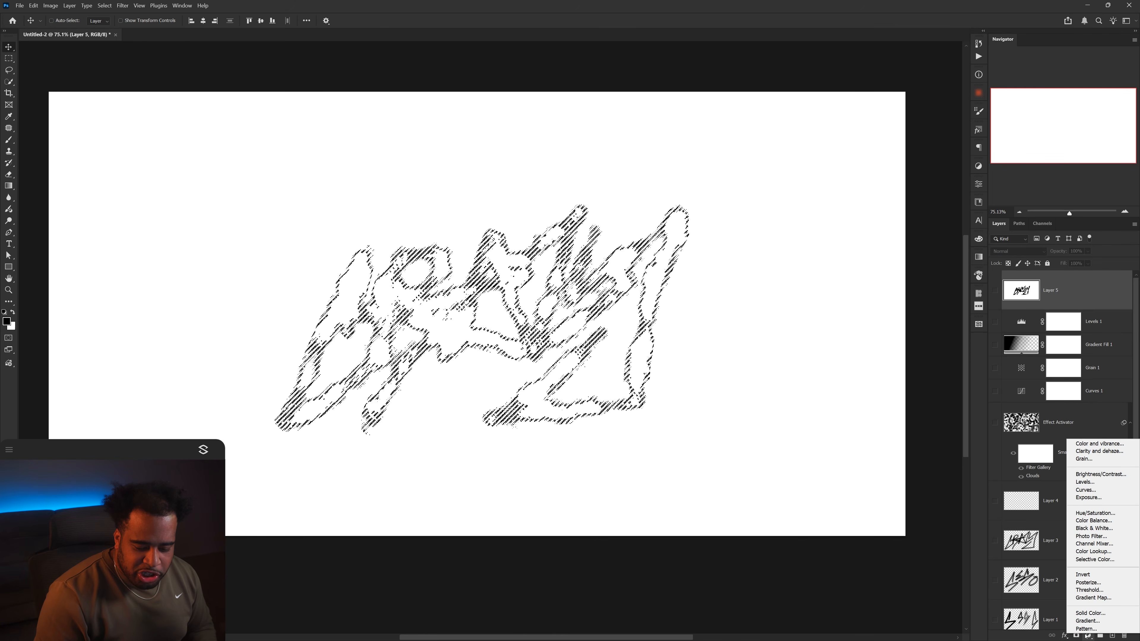
left_click(1090, 614)
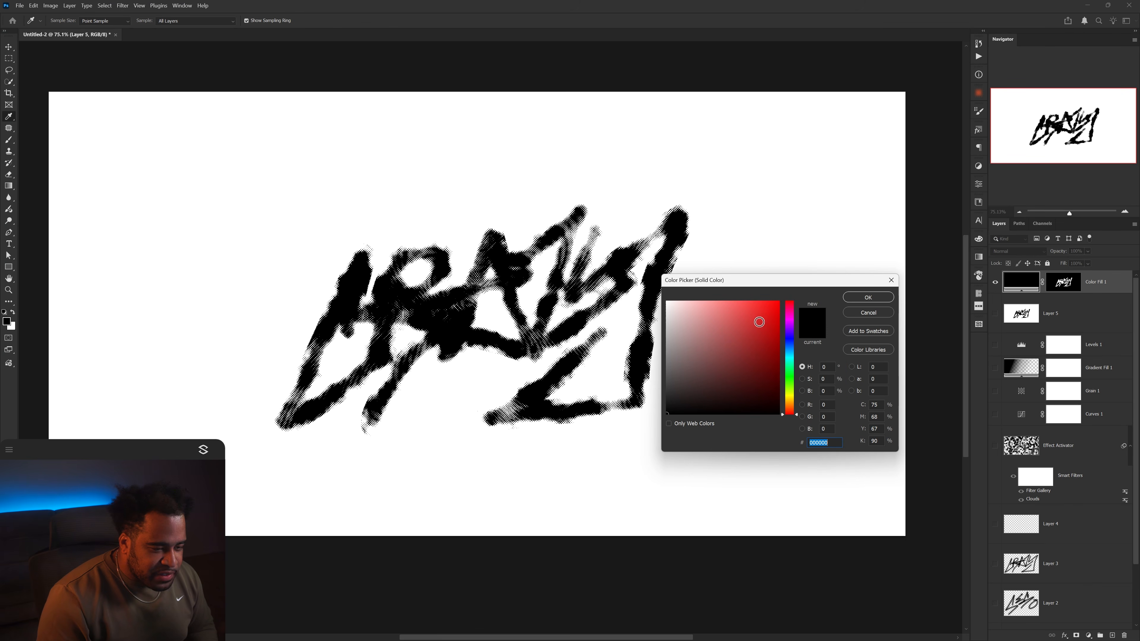
left_click(761, 317)
left_click_drag(787, 320, 792, 413)
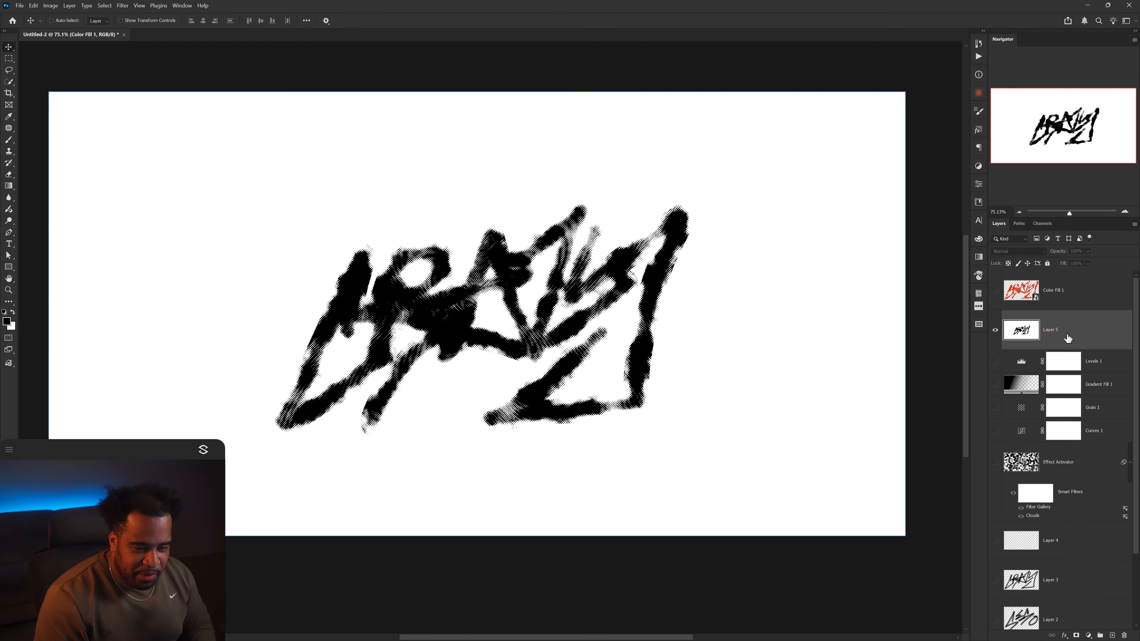
Step: Add a bright yellow-green Solid Color fill layer above Layer 5 to color the white background
left_click(1088, 636)
left_click(1095, 614)
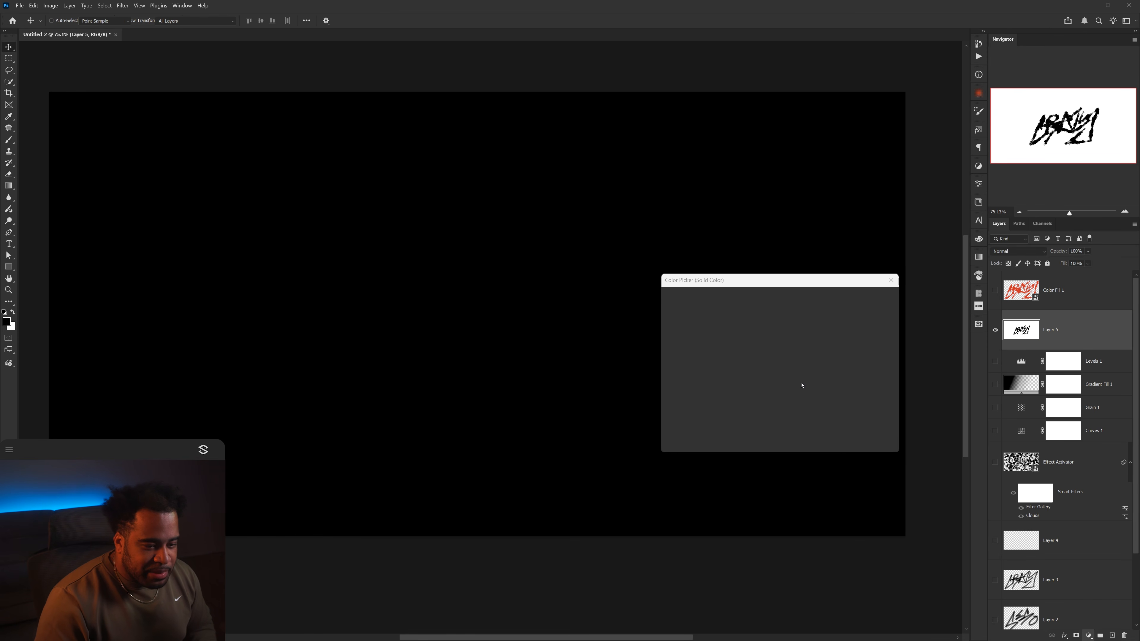
left_click(1070, 350)
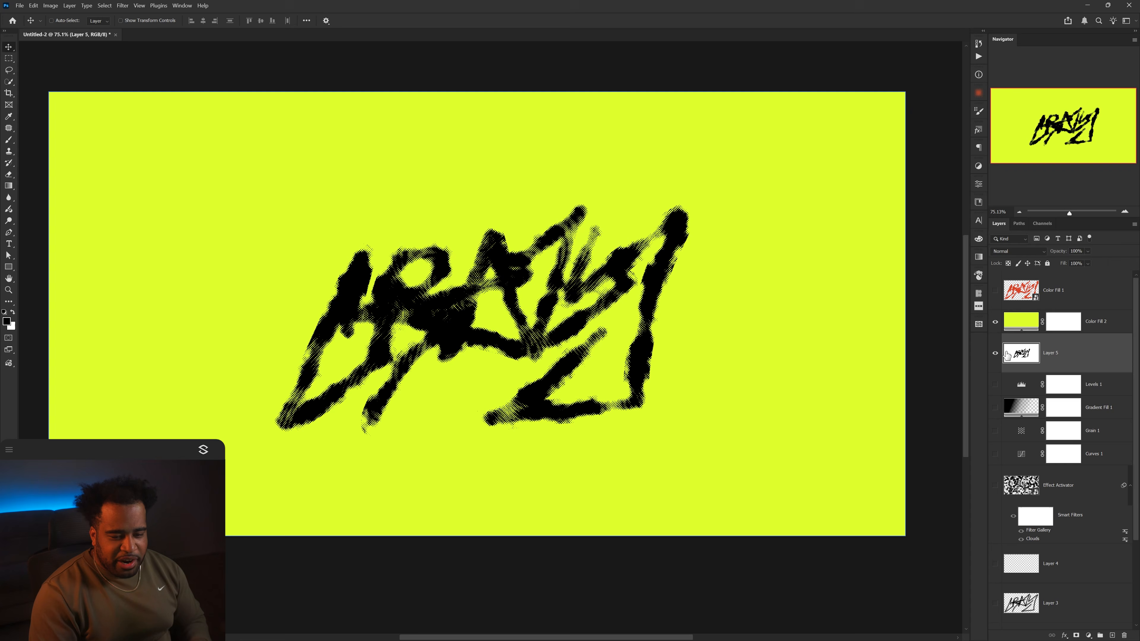
Step: Hide Layer 5, show Effect Activator with its Filter Gallery smart filter turned off, and create a new layer above Layer 4
left_click(995, 358)
left_click(996, 480)
left_click(1019, 481)
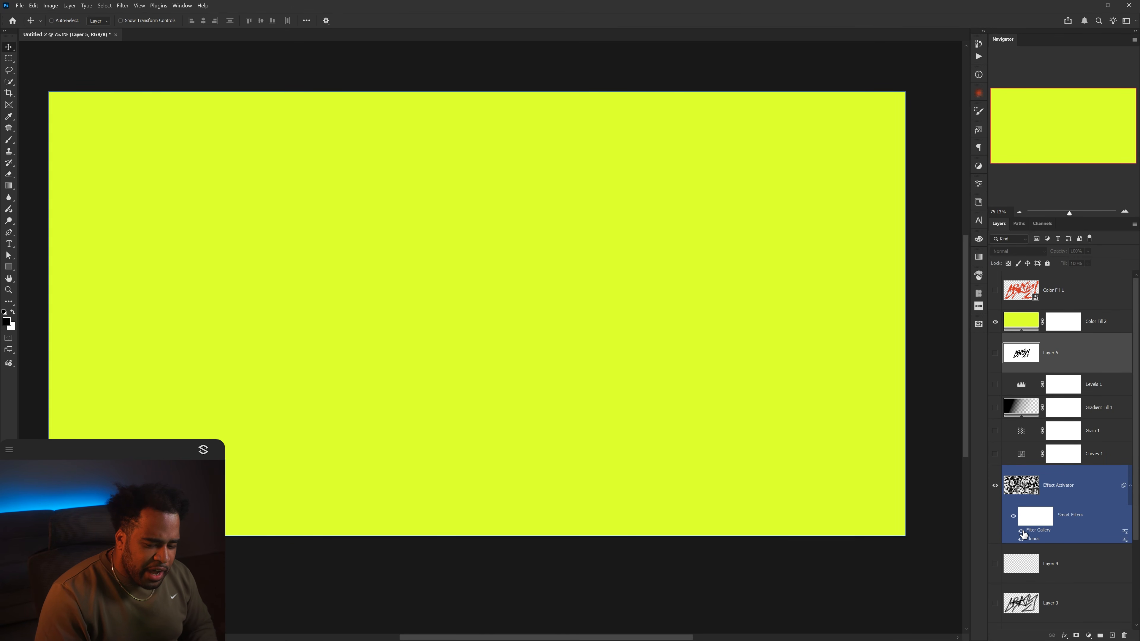
left_click(1028, 570)
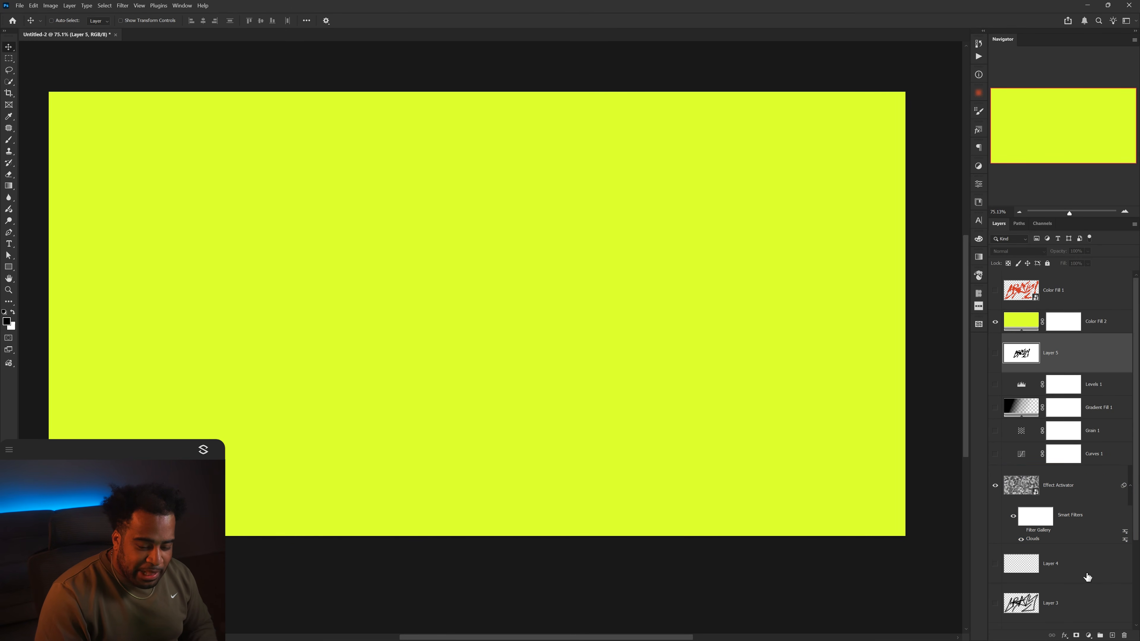
left_click(1112, 636)
key("b")
mouse_move(377, 290)
left_mouse_down()
mouse_move(444, 201)
mouse_move(338, 347)
left_mouse_up()
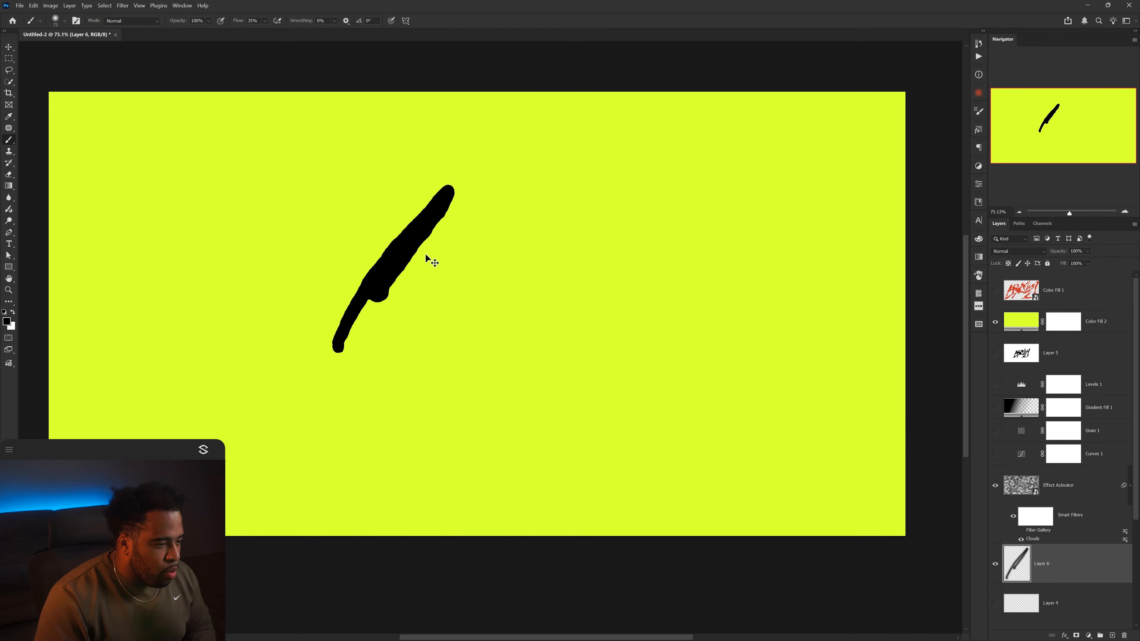
key("ctrl+z")
key("ctrl+1")
mouse_move(385, 284)
left_mouse_down()
mouse_move(320, 382)
mouse_move(399, 434)
left_mouse_up()
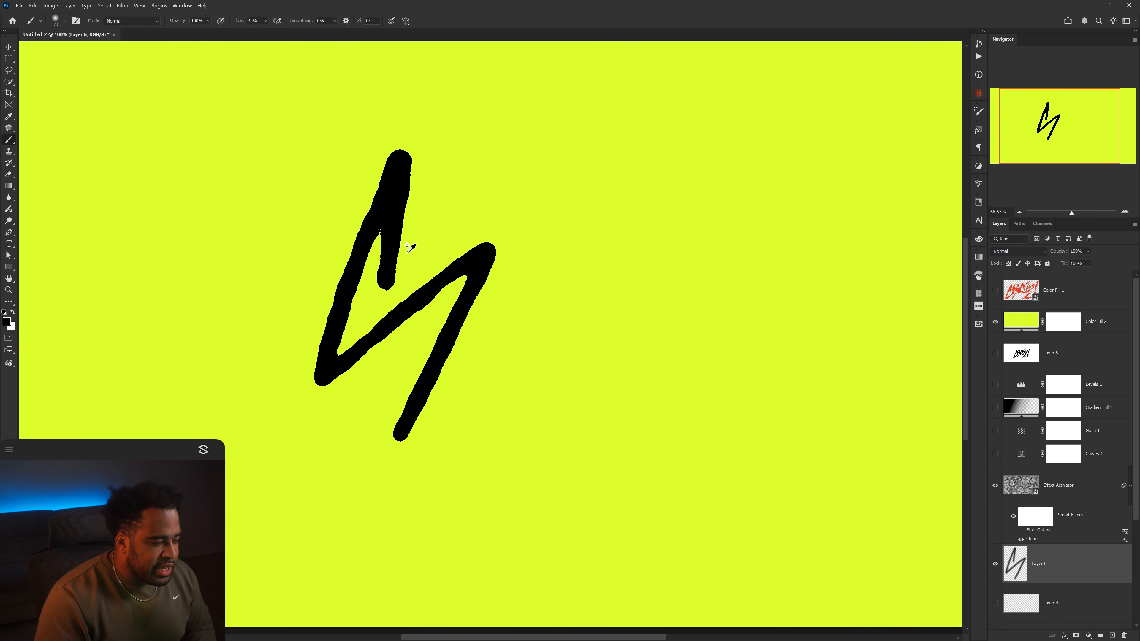
key("ctrl+0")
left_click_drag(537, 194, 562, 262)
key("ctrl+z")
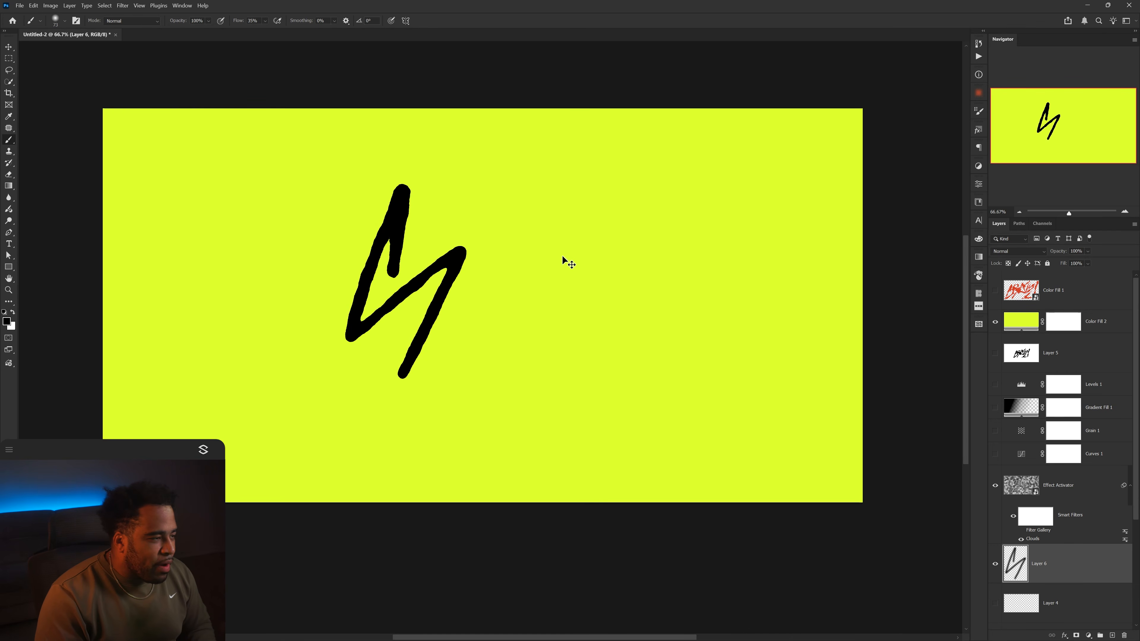
key("ctrl+z")
left_click(979, 184)
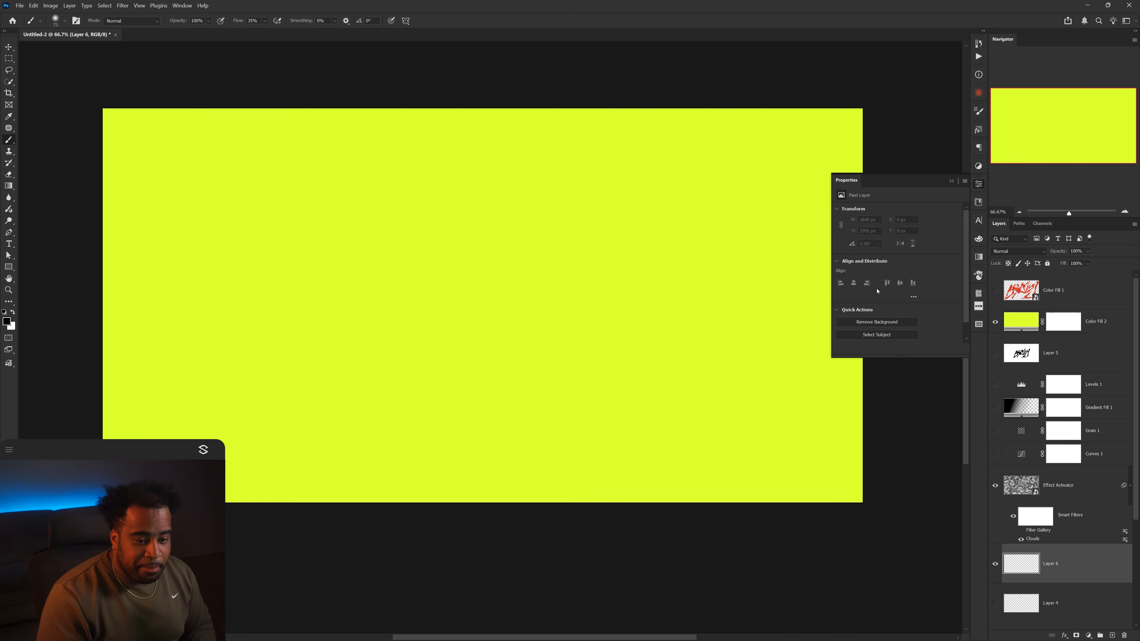
Step: Test the soft round brush with 24% spacing by painting freehand strokes across Layer 6, and undo all the strokes
left_click(979, 112)
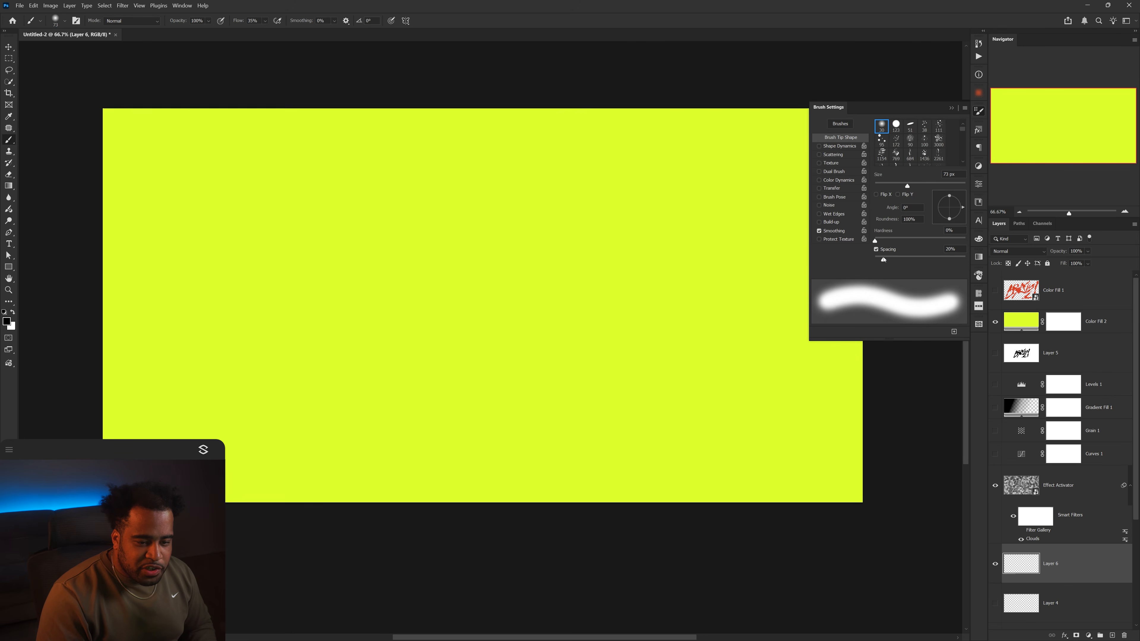
mouse_move(608, 209)
left_mouse_down()
mouse_move(483, 293)
mouse_move(635, 287)
mouse_move(277, 219)
mouse_move(269, 287)
mouse_move(332, 298)
left_mouse_up()
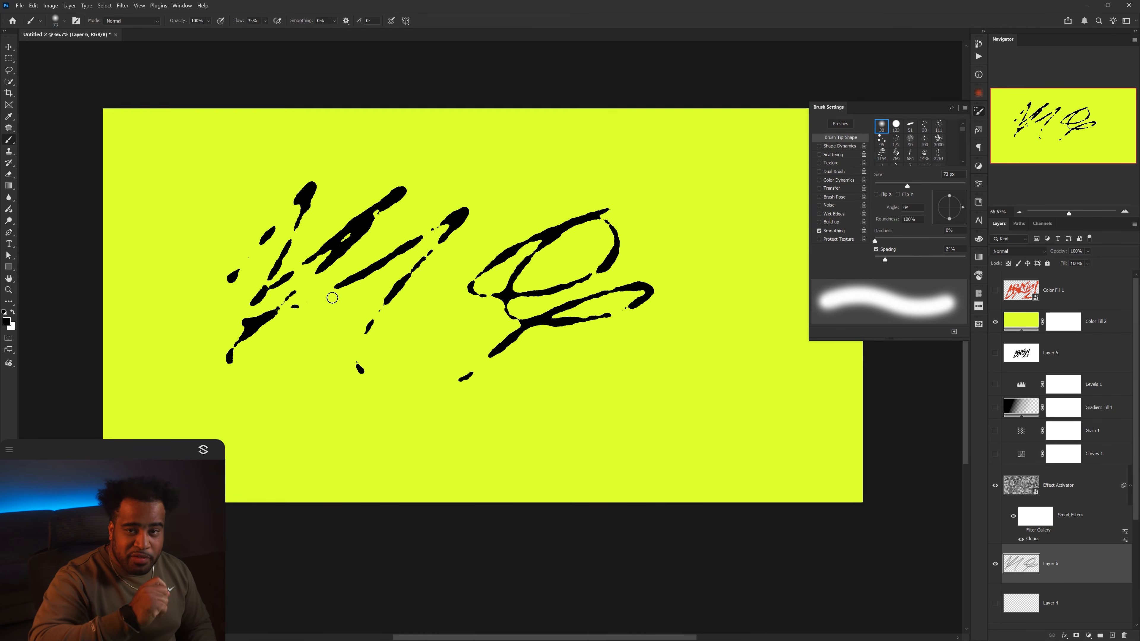
key("ctrl+z")
key("ctrl+z")
key("ctrl+z")
key("ctrl+z")
key("ctrl+z")
key("ctrl+z")
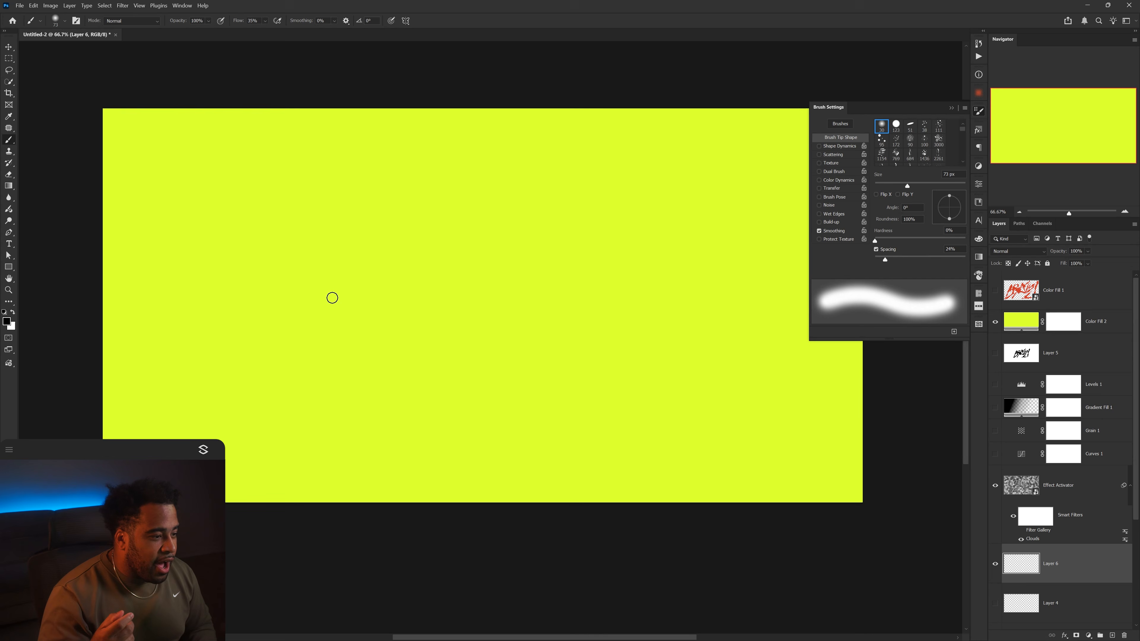
Step: Lower the brush spacing and reshape the soft round tip into a narrow, diagonally tilted ellipse
left_click_drag(884, 260, 879, 261)
left_click(979, 110)
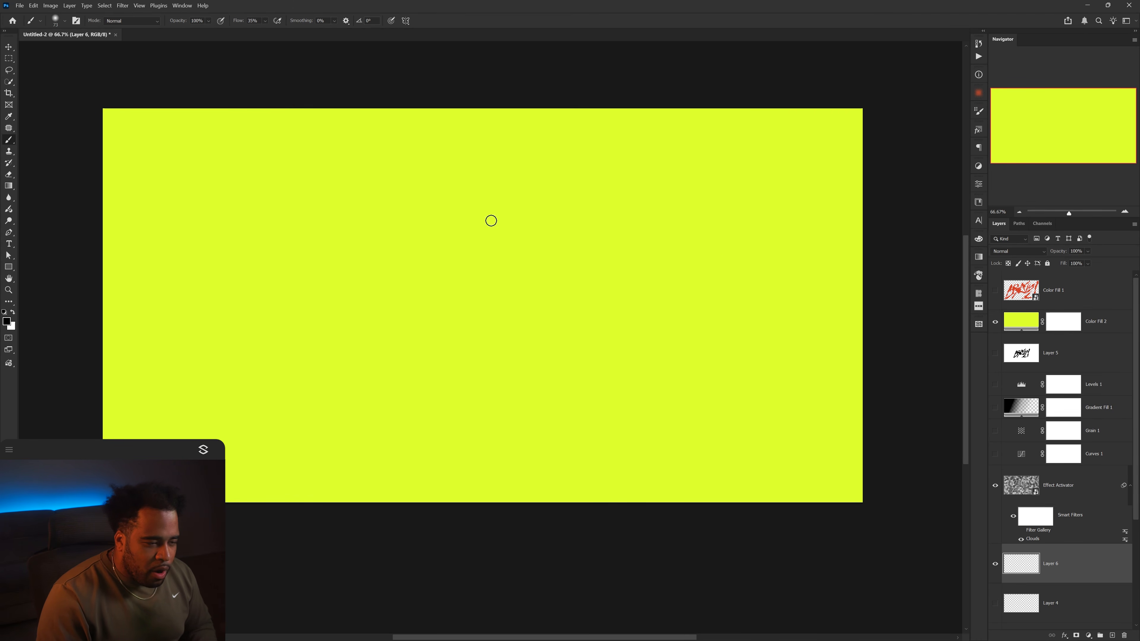
right_click(451, 228)
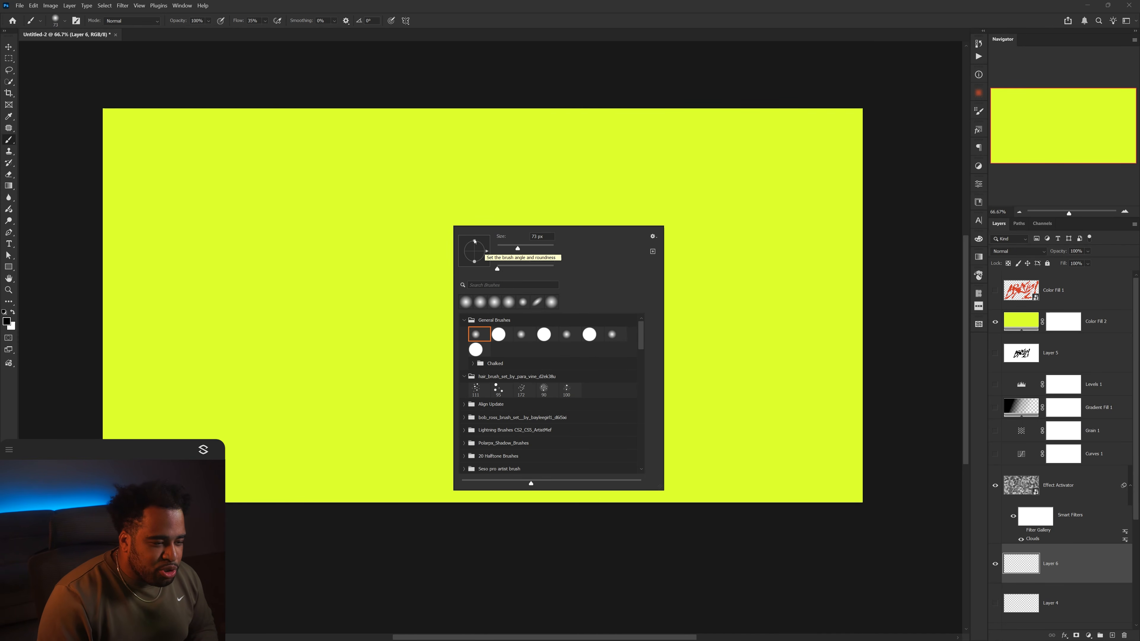
left_click(474, 242)
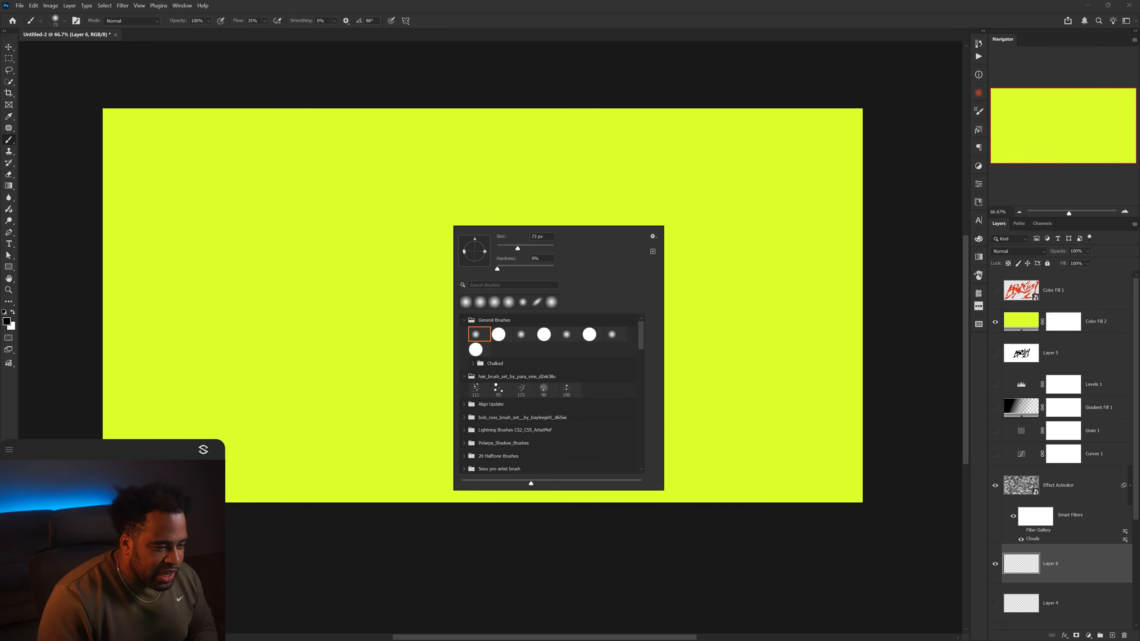
left_click_drag(477, 241, 466, 259)
Step: Try the tilted elliptical brush with large freehand number and letter strokes on Layer 6, and undo them
scroll(368, 276, "up", 1)
left_click(440, 128)
left_click_drag(323, 289, 459, 369)
left_click_drag(520, 135, 543, 375)
left_click_drag(433, 279, 646, 189)
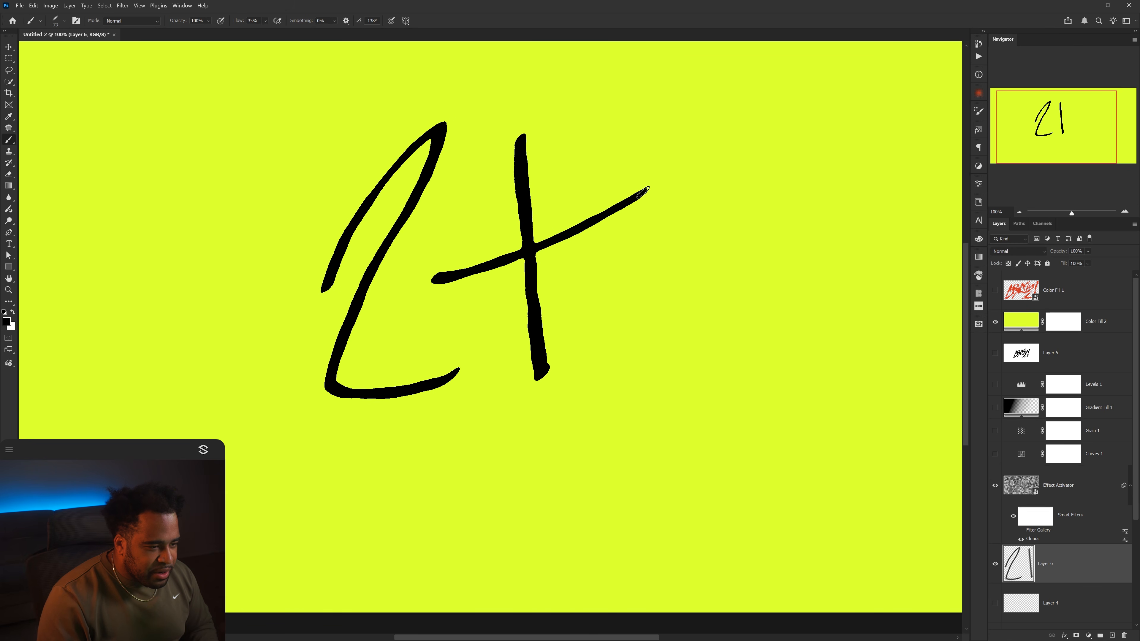
left_click_drag(558, 314, 732, 175)
scroll(726, 344, "right", 3)
left_click_drag(606, 94, 621, 322)
scroll(545, 310, "down", 2)
mouse_move(540, 296)
left_mouse_down()
mouse_move(466, 389)
mouse_move(542, 404)
mouse_move(440, 423)
left_mouse_up()
key("ctrl+z")
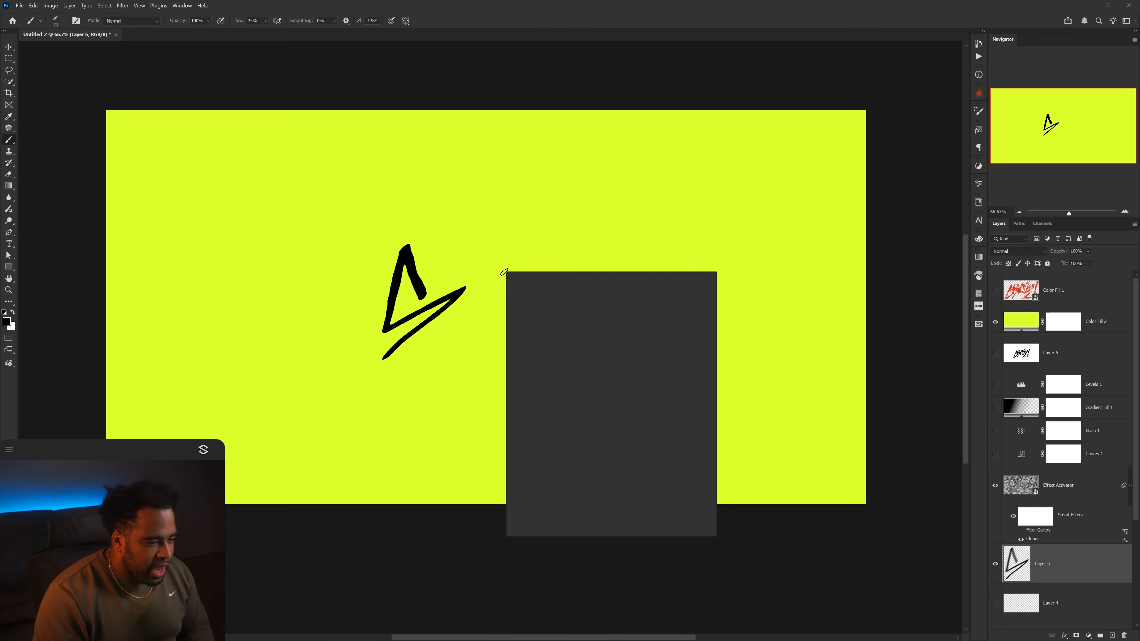
key("ctrl+z")
Step: Set the elliptical brush tip's angle to 18°
right_click(535, 308)
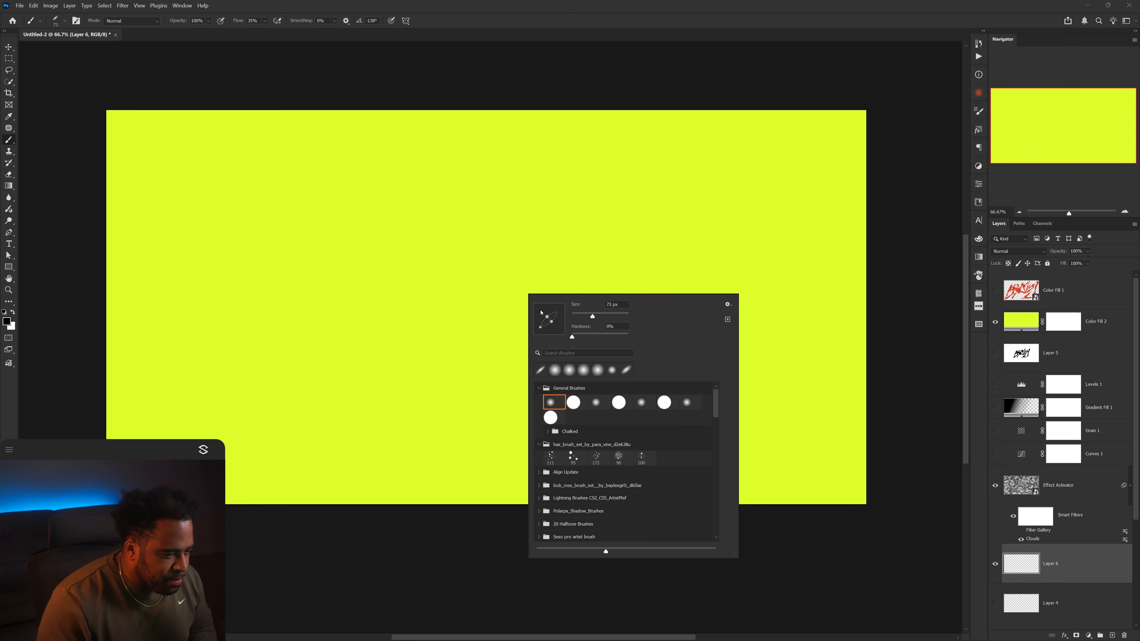
left_click_drag(552, 321, 560, 323)
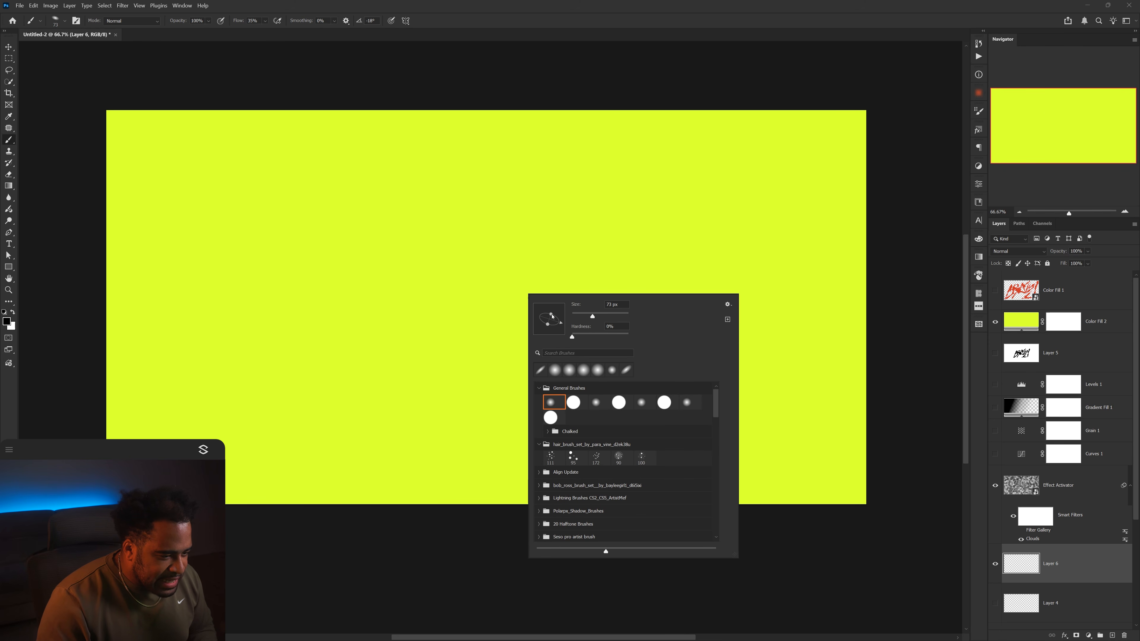
Step: Practice connected, angular graffiti letters near the middle of Layer 6 with the 18° brush, and undo them all
left_click_drag(402, 326, 414, 352)
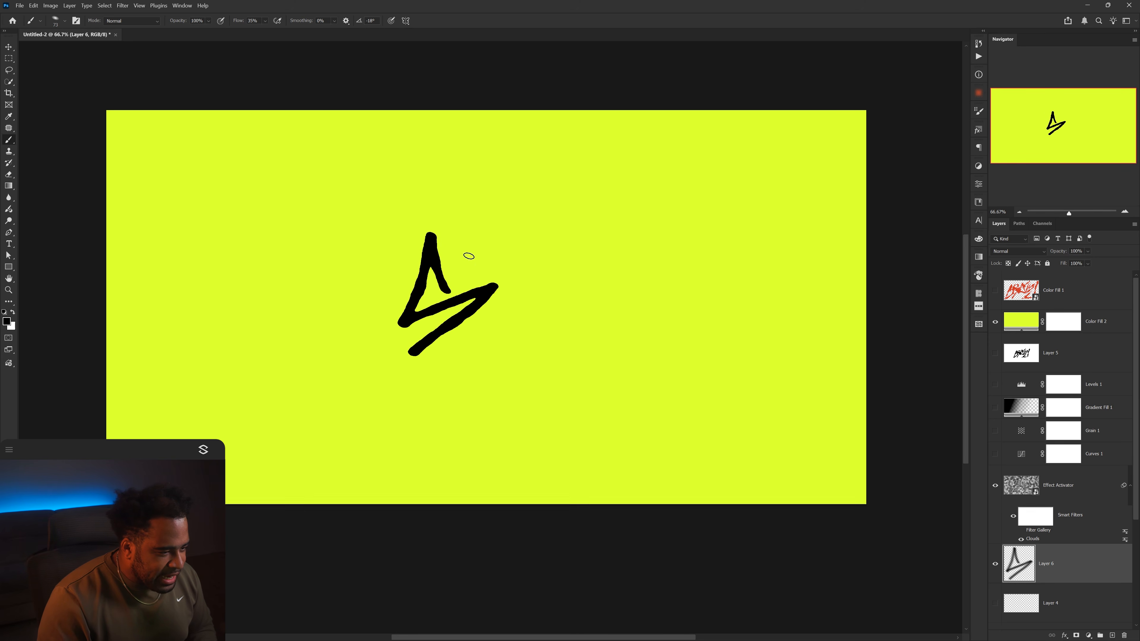
mouse_move(489, 229)
left_mouse_down()
mouse_move(481, 254)
mouse_move(505, 269)
left_mouse_up()
left_click_drag(492, 325, 454, 341)
key("ctrl+z")
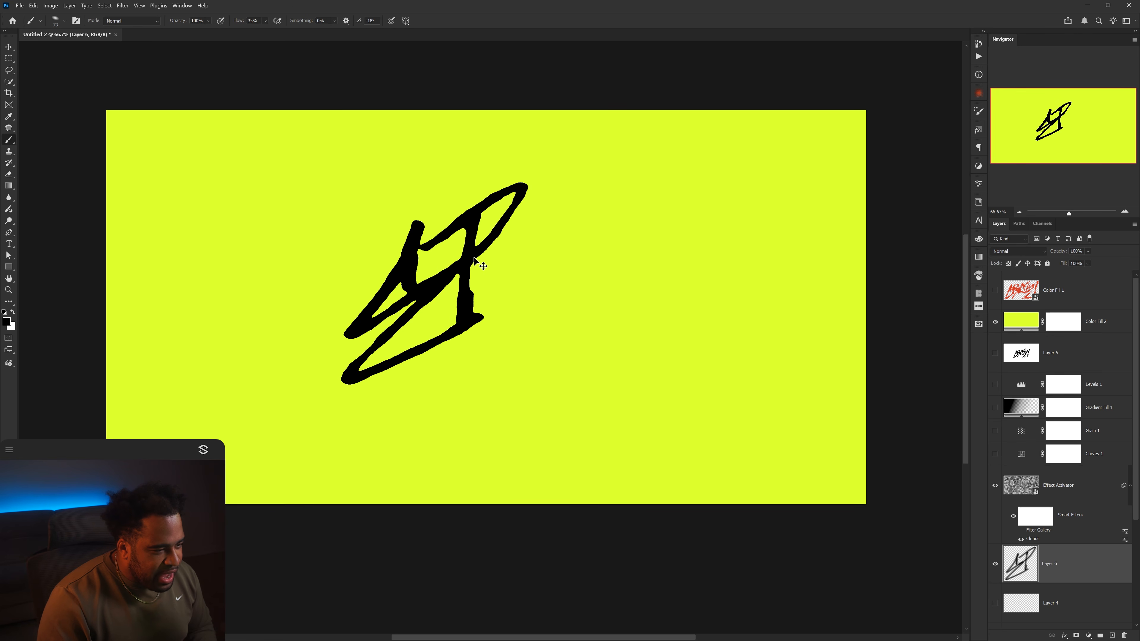
key("ctrl+z")
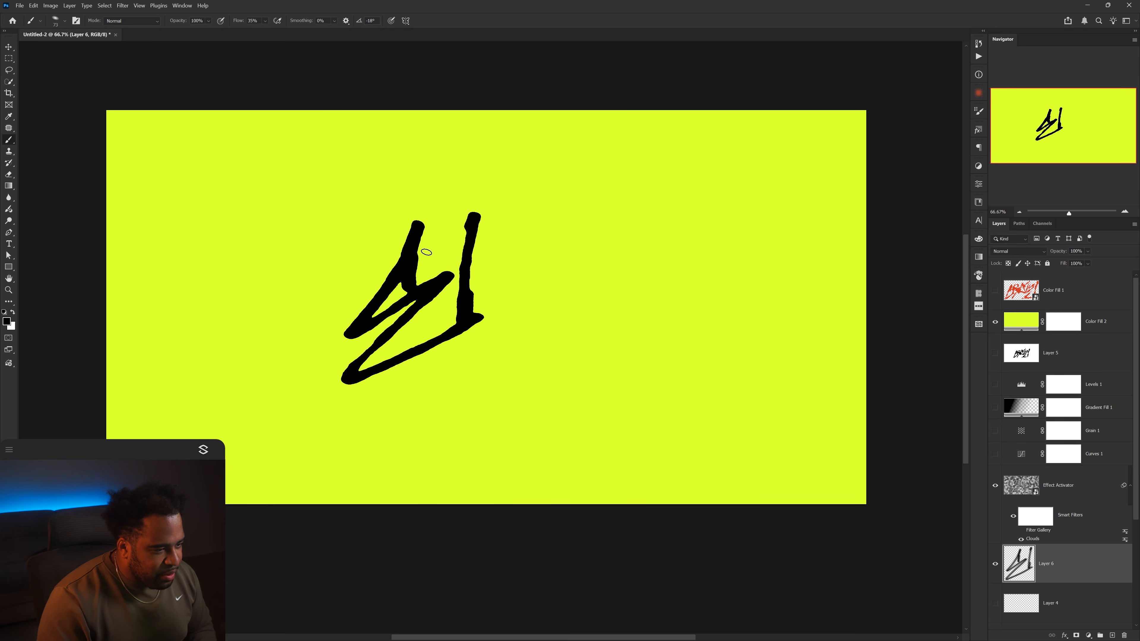
left_click_drag(424, 249, 507, 202)
mouse_move(474, 258)
left_mouse_down()
mouse_move(539, 218)
mouse_move(511, 304)
left_mouse_up()
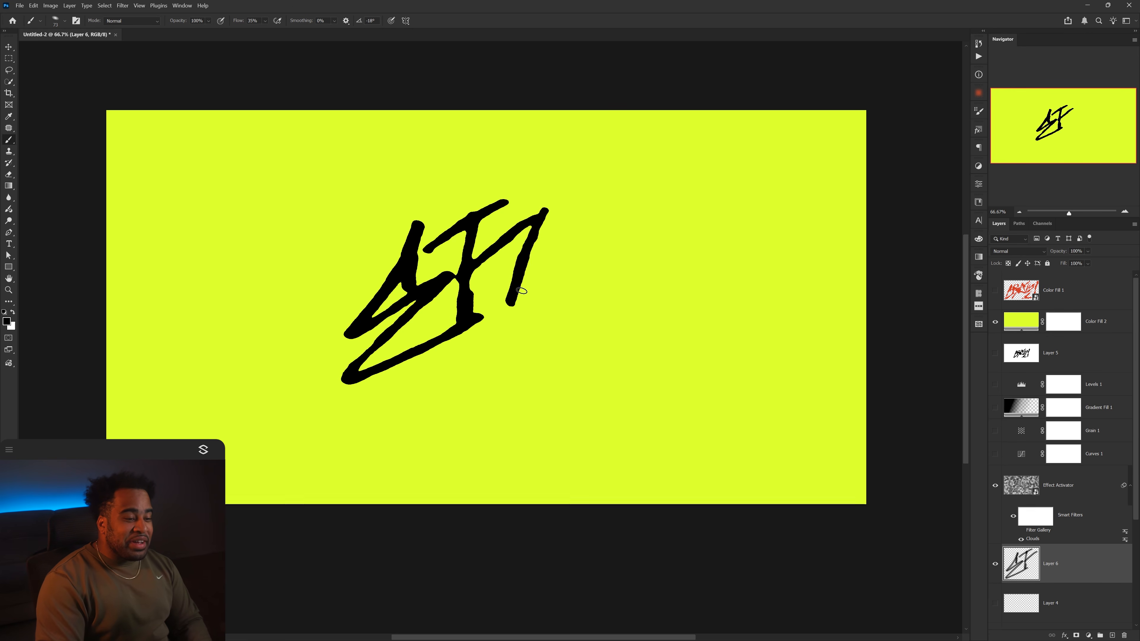
mouse_move(584, 208)
left_mouse_down()
mouse_move(509, 262)
mouse_move(592, 284)
left_mouse_up()
left_click_drag(613, 209, 603, 301)
key("ctrl+z")
key("ctrl+z")
key("ctrl+z")
key("ctrl+z")
key("ctrl+z")
key("ctrl+z")
key("ctrl+z")
key("ctrl+z")
key("ctrl+z")
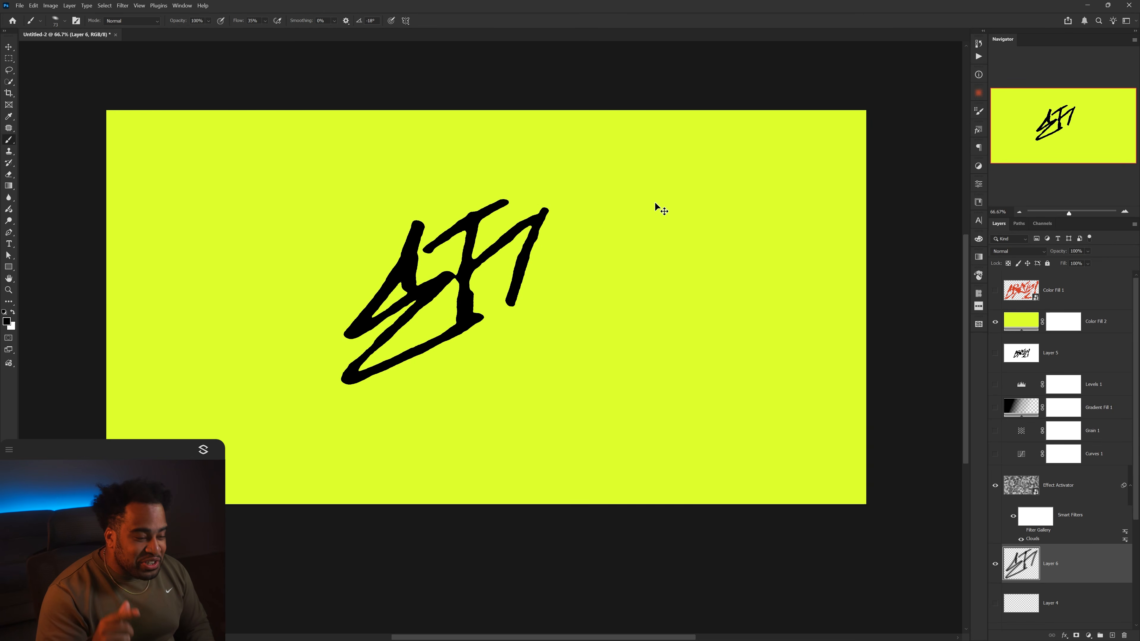
Step: Try a tag made of long slanted strokes at the canvas centre, and undo it
scroll(408, 327, "up", 1)
mouse_move(407, 311)
left_mouse_down()
mouse_move(434, 229)
mouse_move(448, 384)
left_mouse_up()
left_click_drag(448, 384, 453, 386)
mouse_move(628, 202)
left_mouse_down()
mouse_move(614, 267)
mouse_move(523, 347)
left_mouse_up()
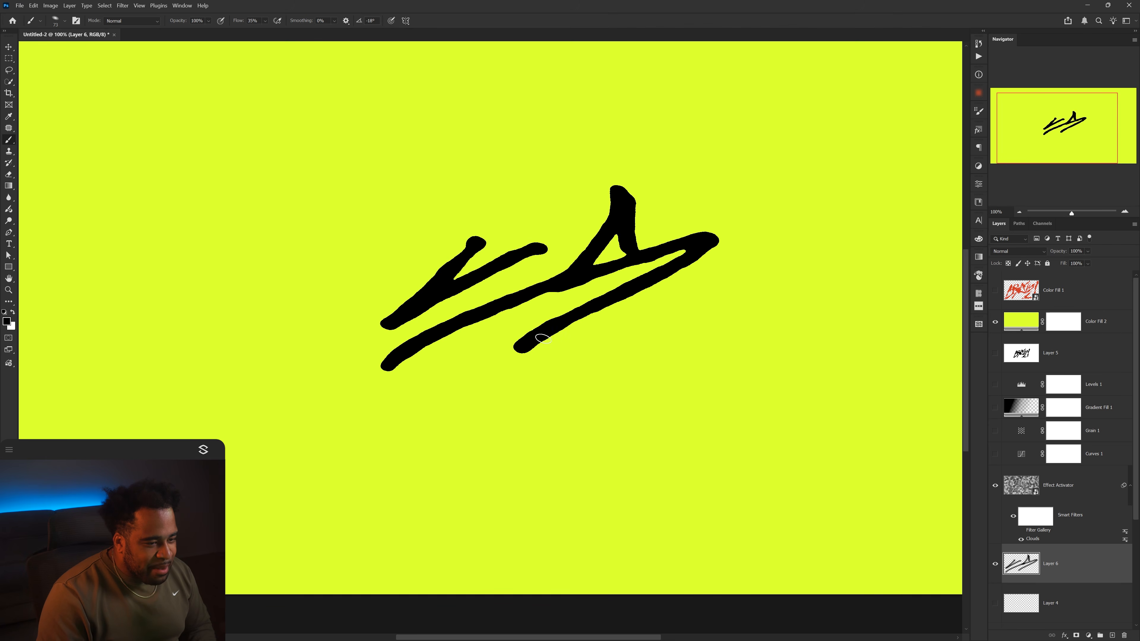
scroll(574, 317, "down", 4)
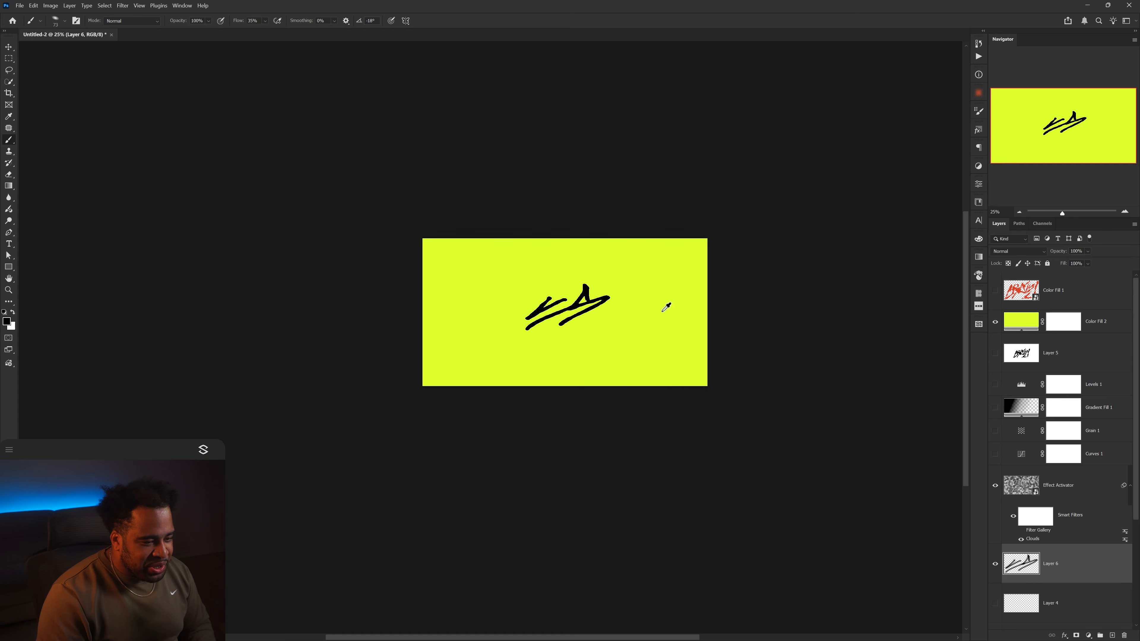
key("ctrl+z")
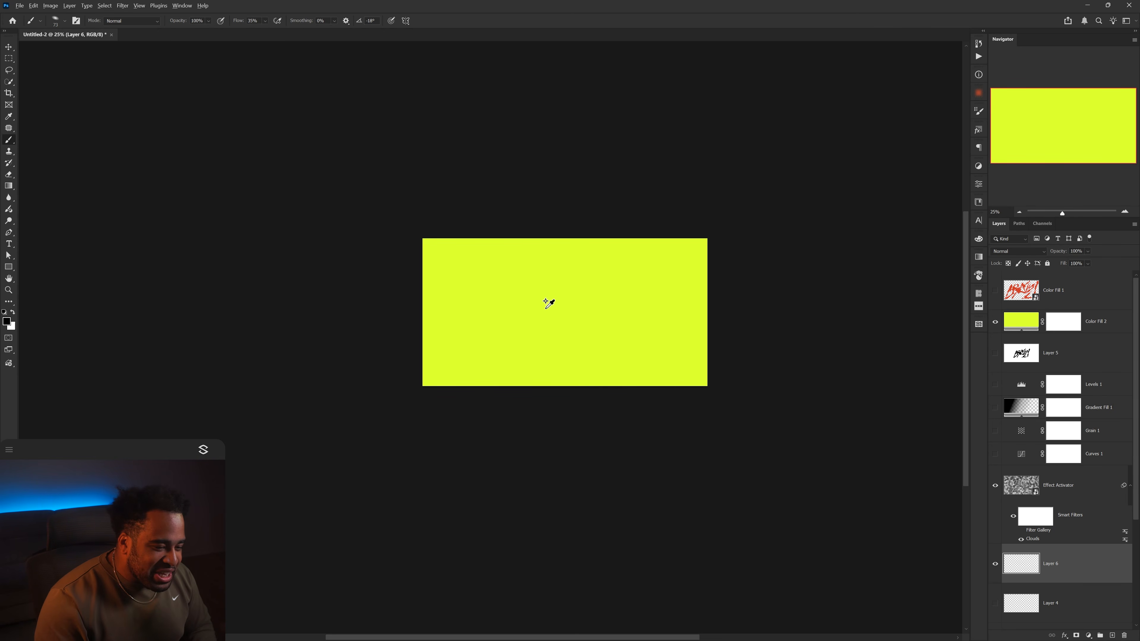
Step: Paint a four-letter slanted graffiti tag in black across the centre of Layer 6
scroll(546, 302, "up", 3)
left_click(433, 337)
left_click_drag(447, 270, 452, 365)
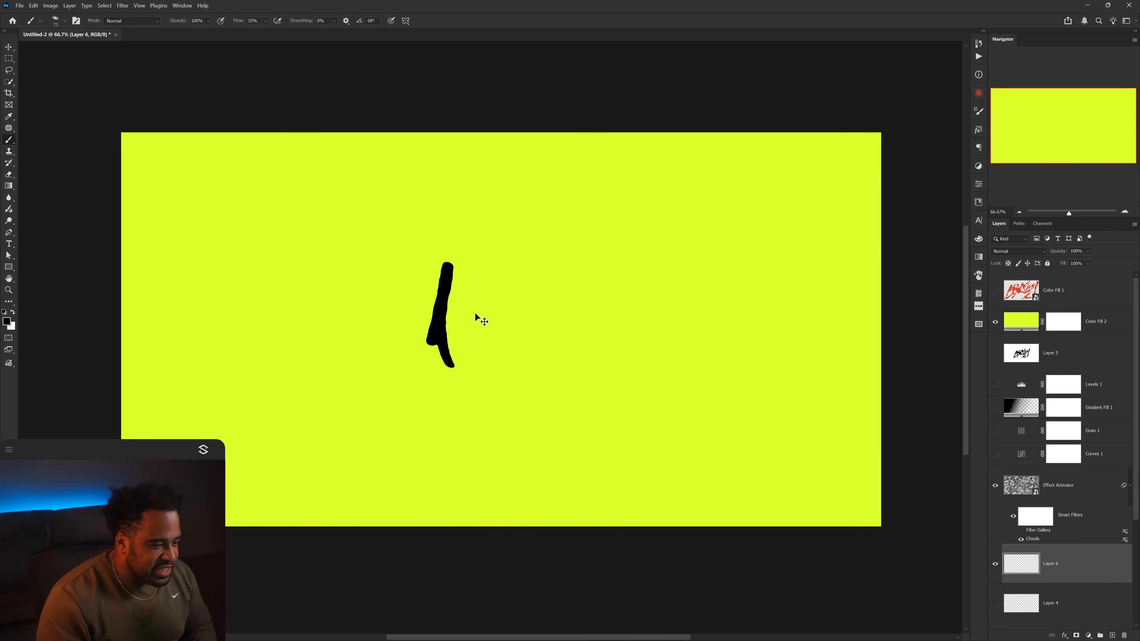
key("ctrl+z")
mouse_move(439, 239)
left_mouse_down()
mouse_move(386, 330)
mouse_move(429, 395)
left_mouse_up()
mouse_move(479, 344)
left_mouse_down()
mouse_move(523, 264)
mouse_move(552, 256)
left_mouse_up()
left_click_drag(507, 304, 542, 286)
left_click_drag(482, 347, 553, 311)
mouse_move(602, 292)
left_mouse_down()
mouse_move(593, 229)
mouse_move(565, 339)
mouse_move(651, 237)
left_mouse_up()
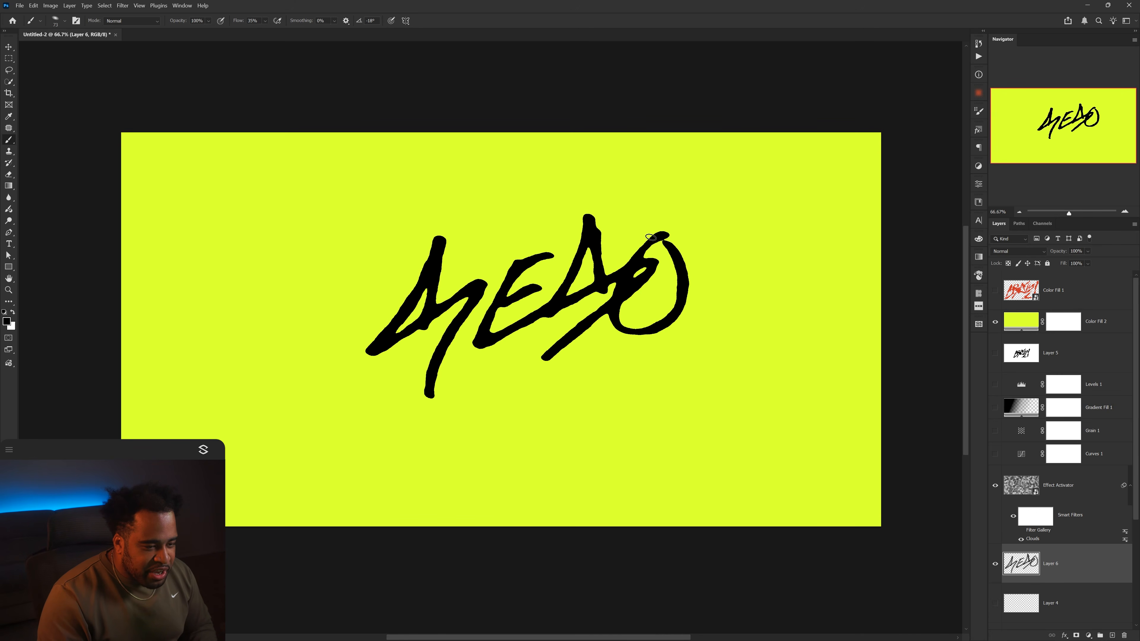
Step: Enlarge the painted tag and move it so it runs off the canvas's lower-right corner
key("ctrl+t")
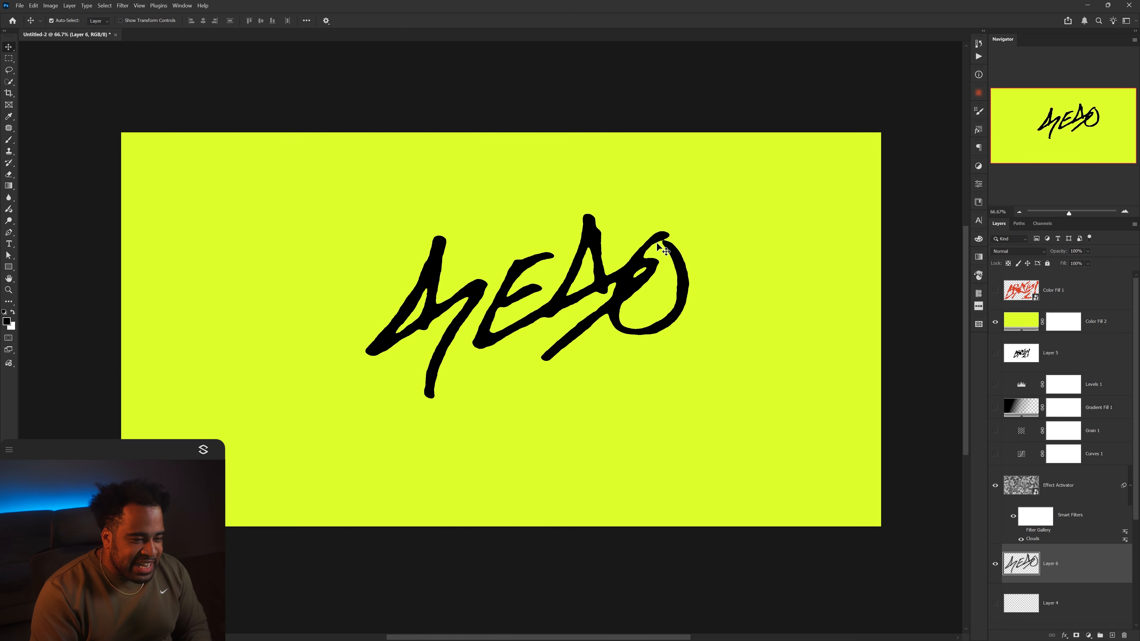
left_click_drag(698, 310, 866, 228)
left_click_drag(672, 239, 781, 391)
key("Return")
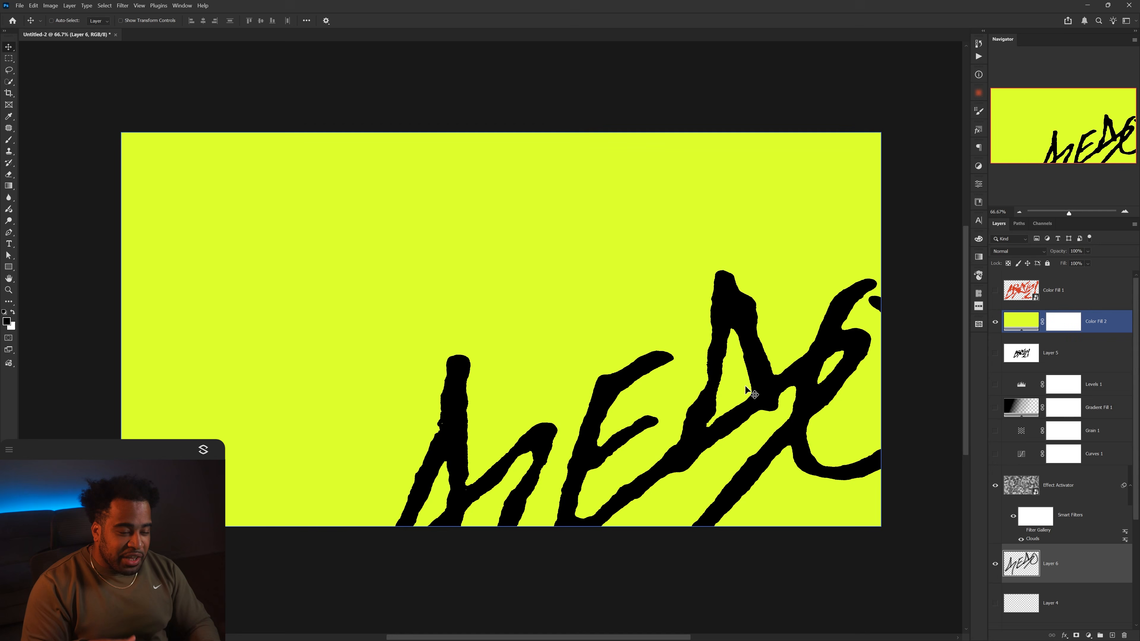
Step: Add a new layer above Layer 6, and paint a smiley face on it with a second oval head outline below
left_click(1113, 635)
key("b")
scroll(272, 272, "up", 1)
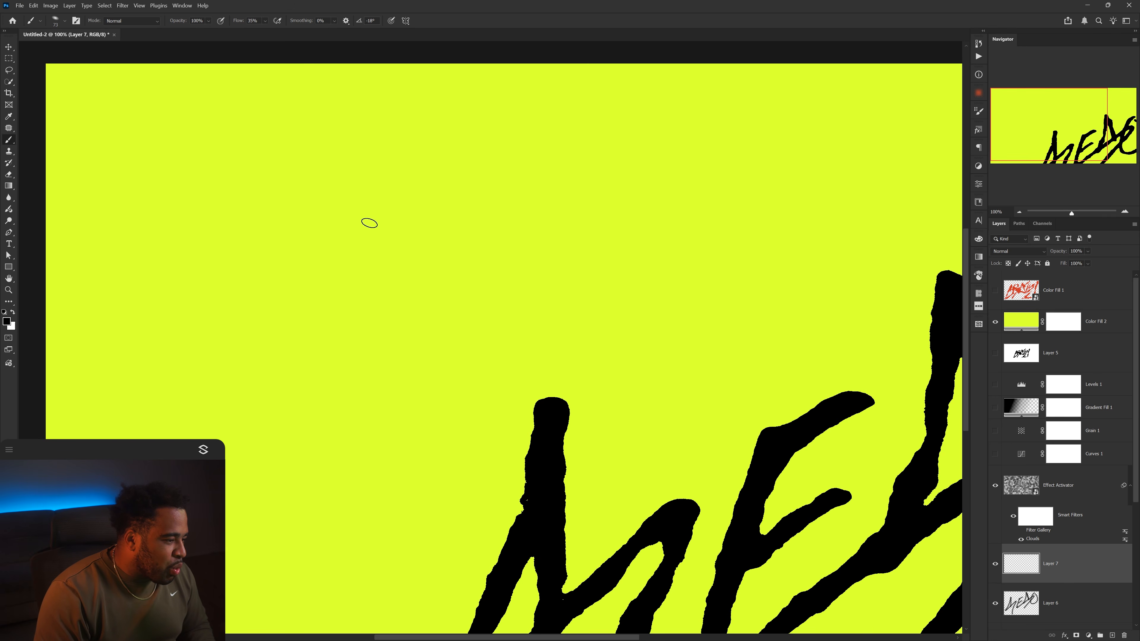
left_click_drag(359, 198, 325, 205)
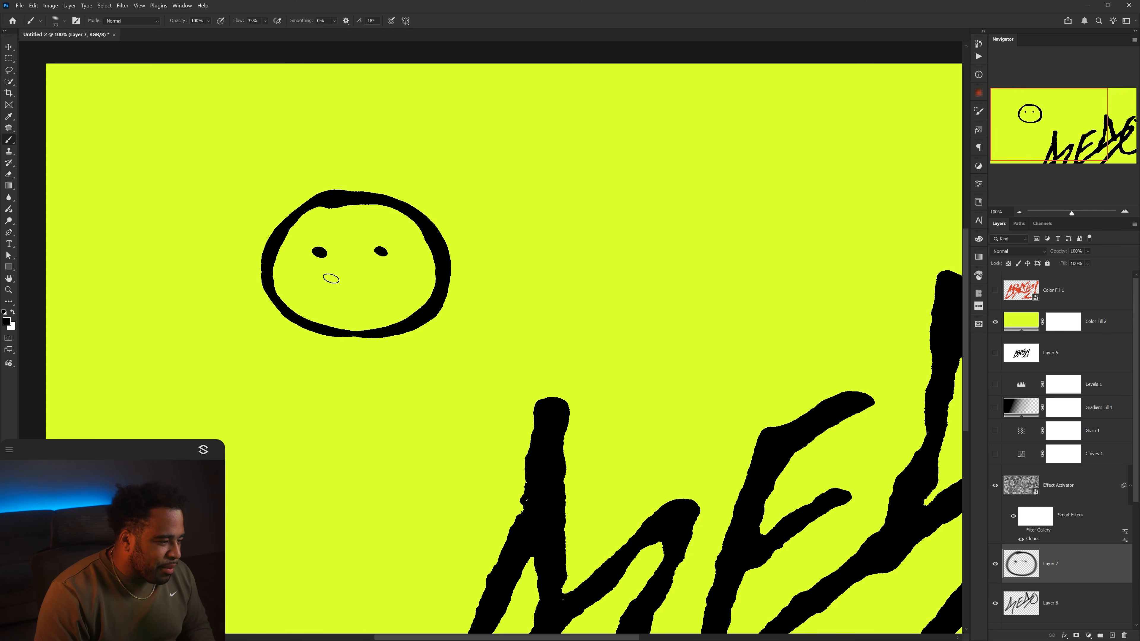
mouse_move(314, 275)
left_mouse_down()
mouse_move(388, 293)
mouse_move(470, 374)
mouse_move(433, 310)
left_mouse_up()
Step: Paint eyes and a frown in the lower oval, and add a scribbled star of crossing strokes beside the smiley
scroll(463, 296, "down", 2)
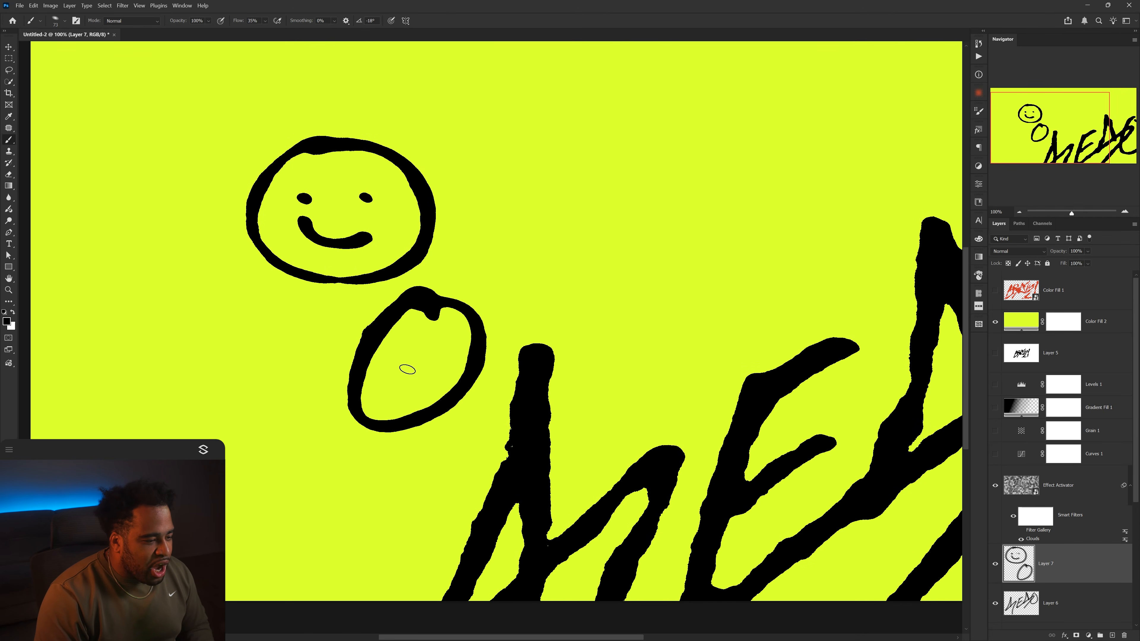
left_click_drag(395, 391, 465, 366)
left_click_drag(509, 217, 507, 250)
mouse_move(536, 133)
left_mouse_down()
mouse_move(551, 230)
mouse_move(669, 267)
left_mouse_up()
left_click_drag(491, 257, 721, 127)
left_click_drag(770, 211, 715, 252)
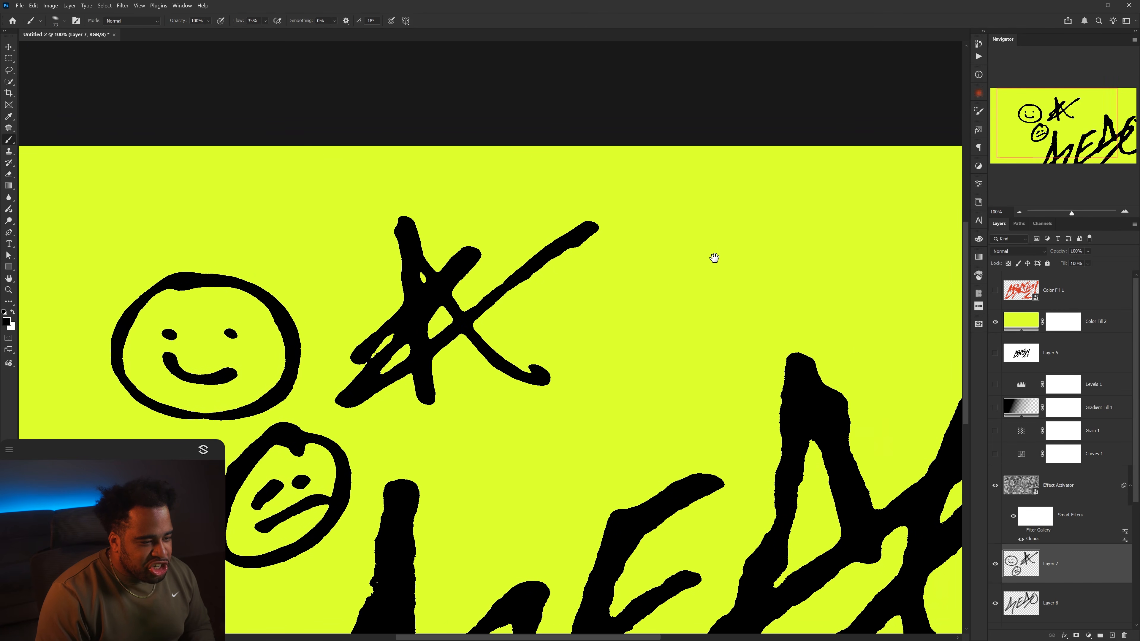
key("ctrl+minus")
key("ctrl+minus")
Step: Try the Difference, Color and Luminosity blending modes on Effect Activator's Find Edges smart filter at 75% opacity, and cancel the changes
mouse_move(661, 381)
left_mouse_down()
mouse_move(582, 345)
mouse_move(610, 380)
left_mouse_up()
scroll(626, 353, "up", 3)
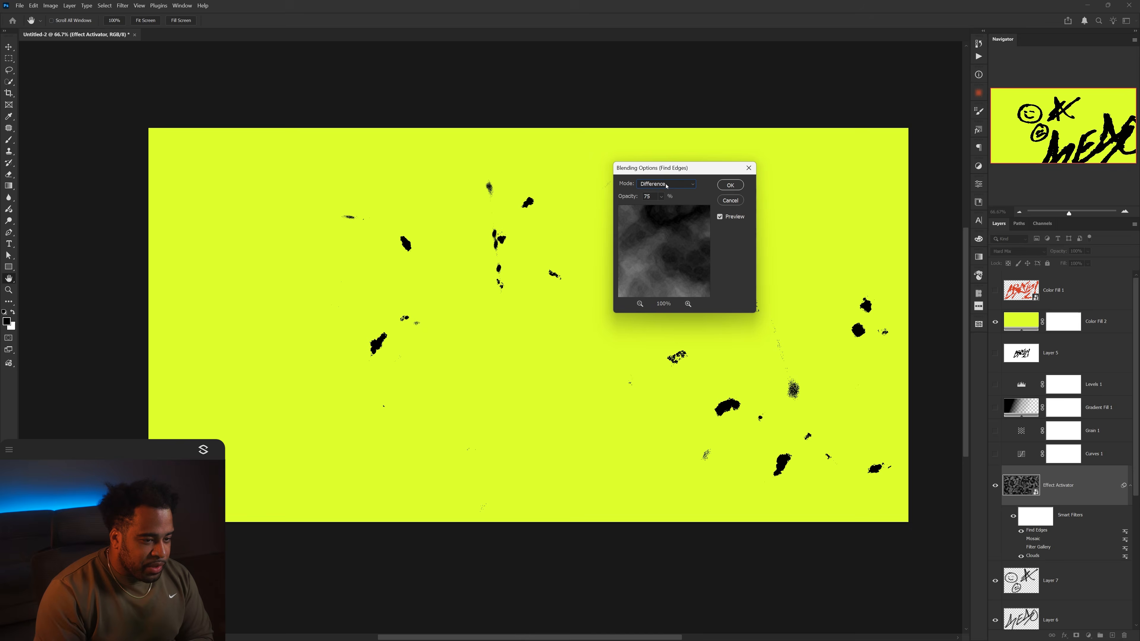
left_click(666, 184)
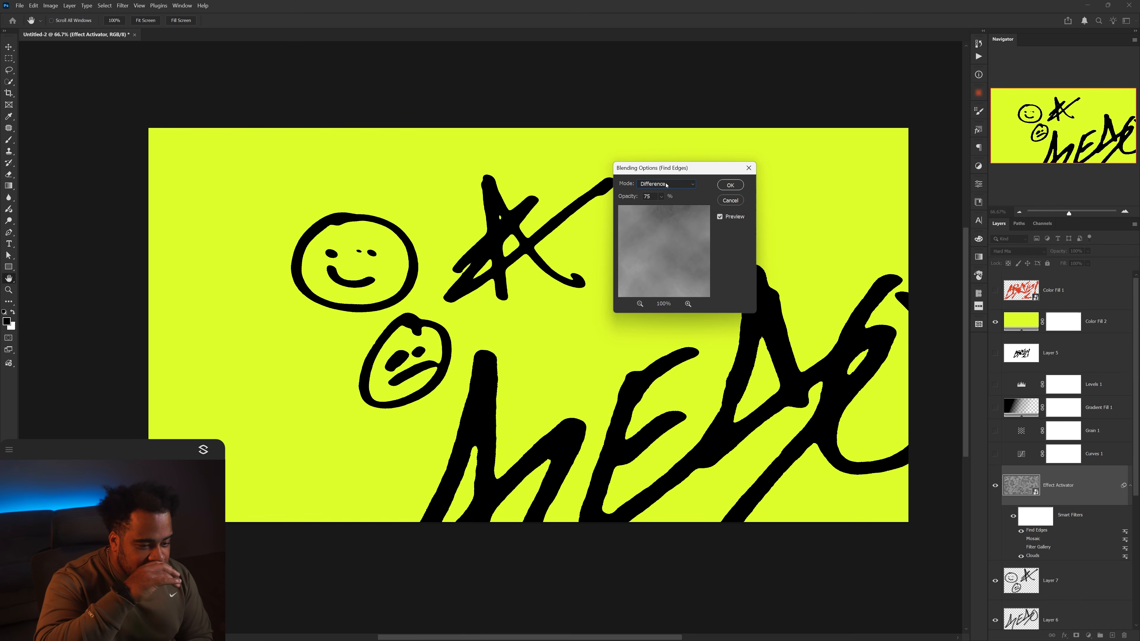
scroll(666, 184, "down", 2)
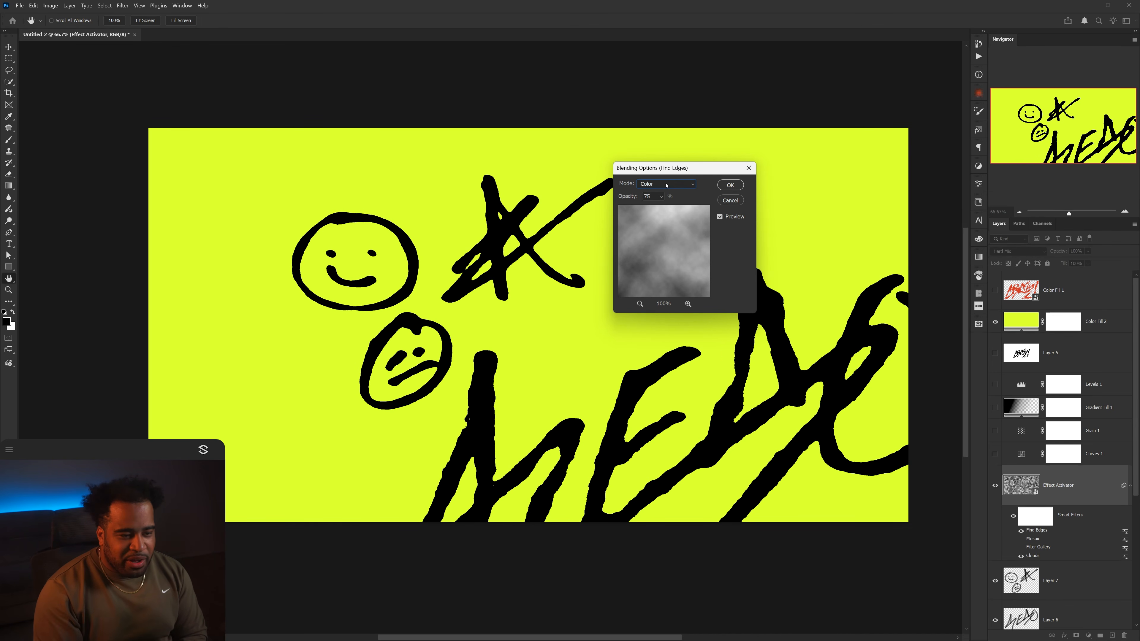
scroll(666, 184, "down", 1)
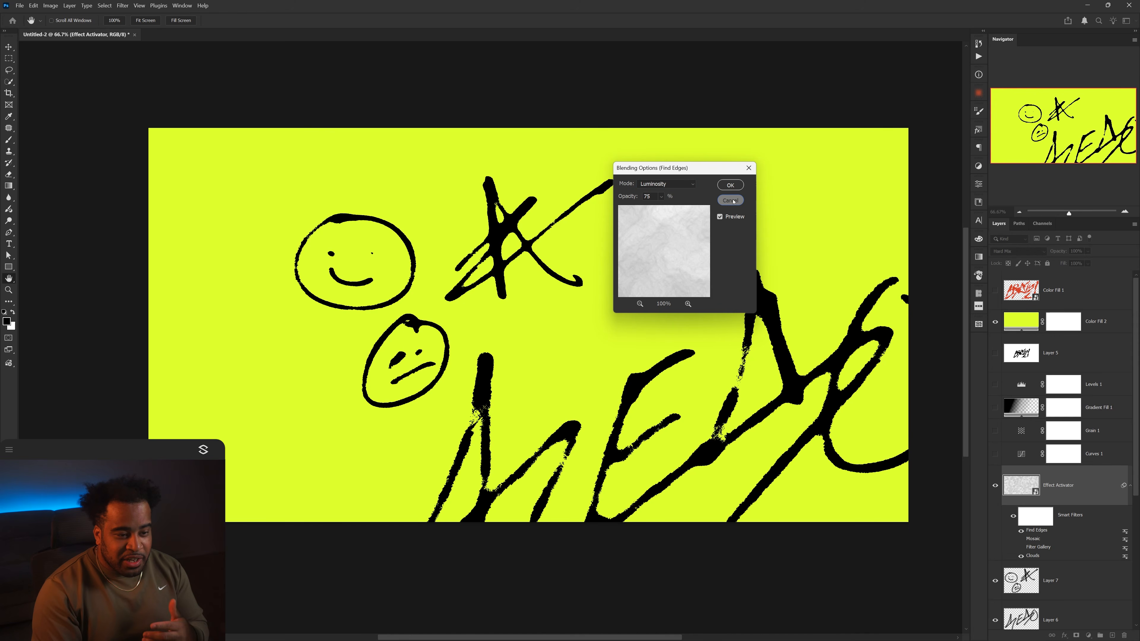
left_click(730, 201)
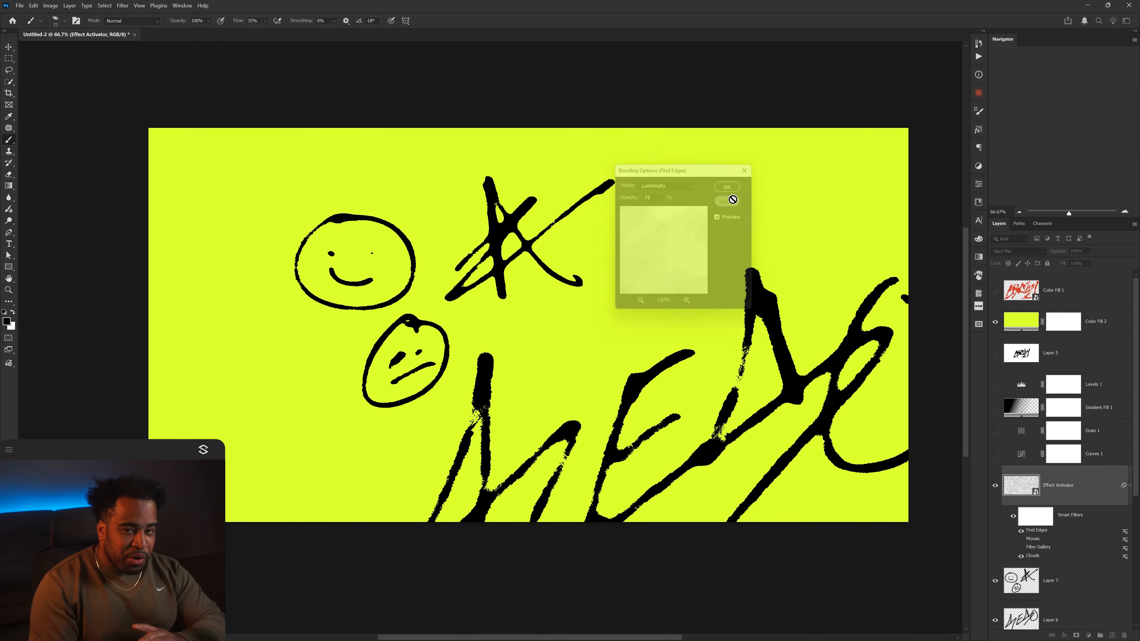